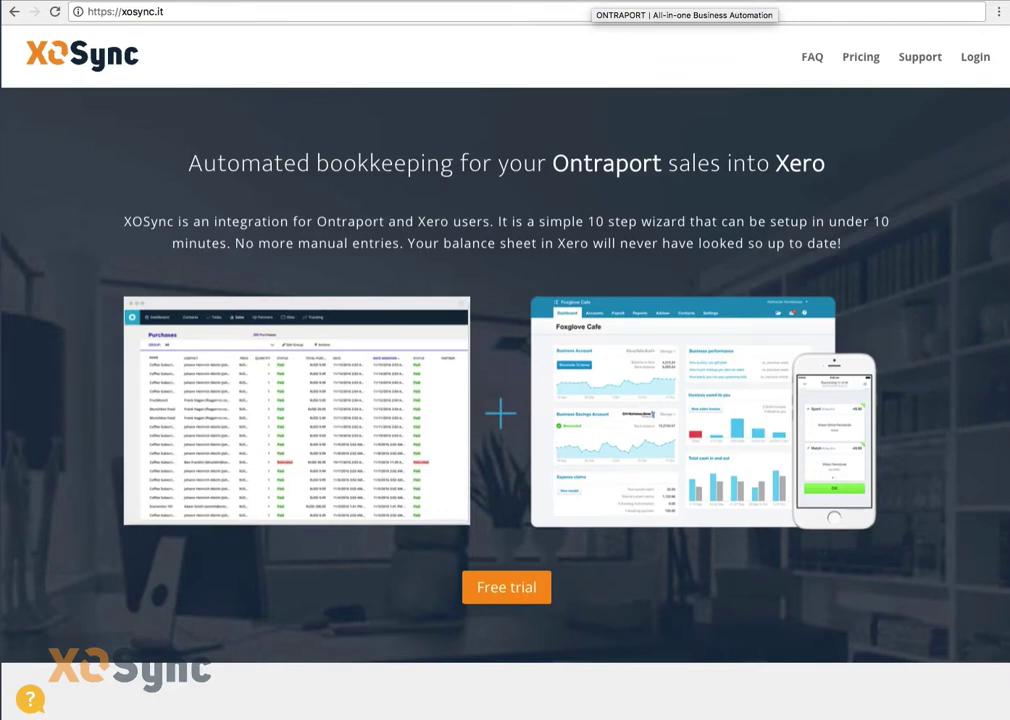
Register an XOSync free trial account for My Company Test with the contact's name, email and password, and begin the trial
key(ctrl+Tab)
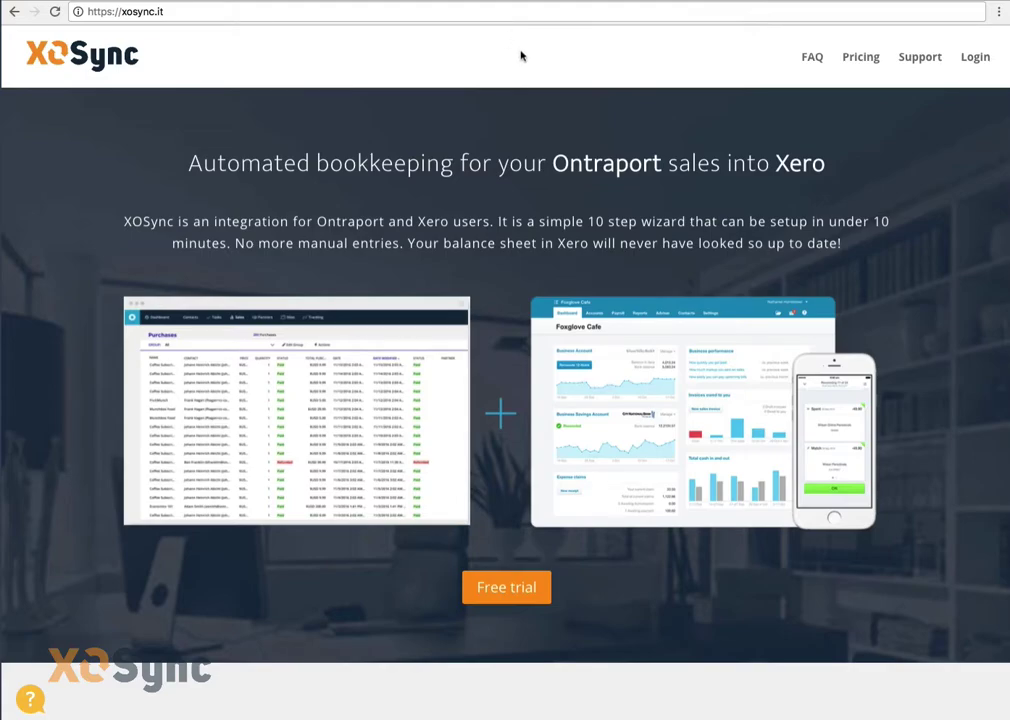
scroll(490, 133, down, 15)
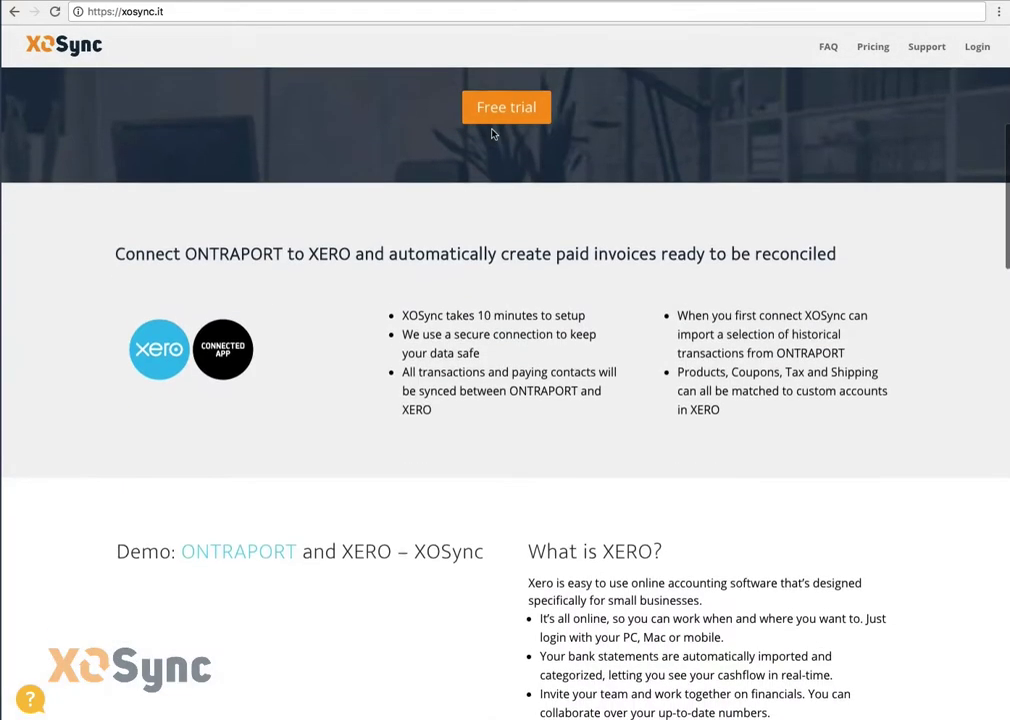
scroll(491, 134, down, 10)
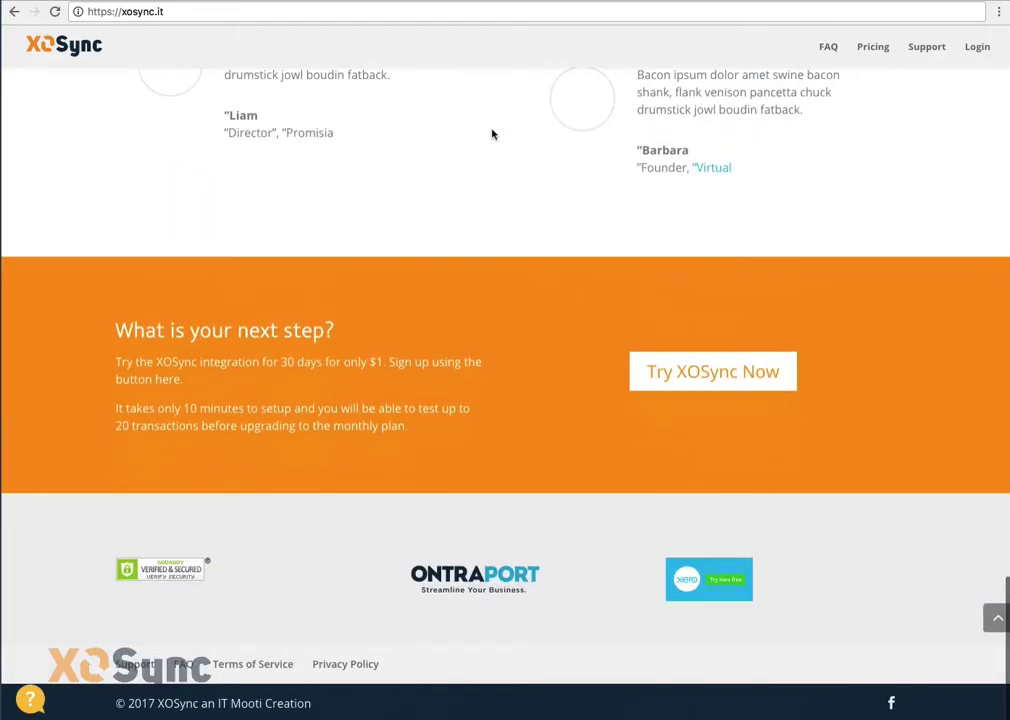
scroll(505, 130, up, 20)
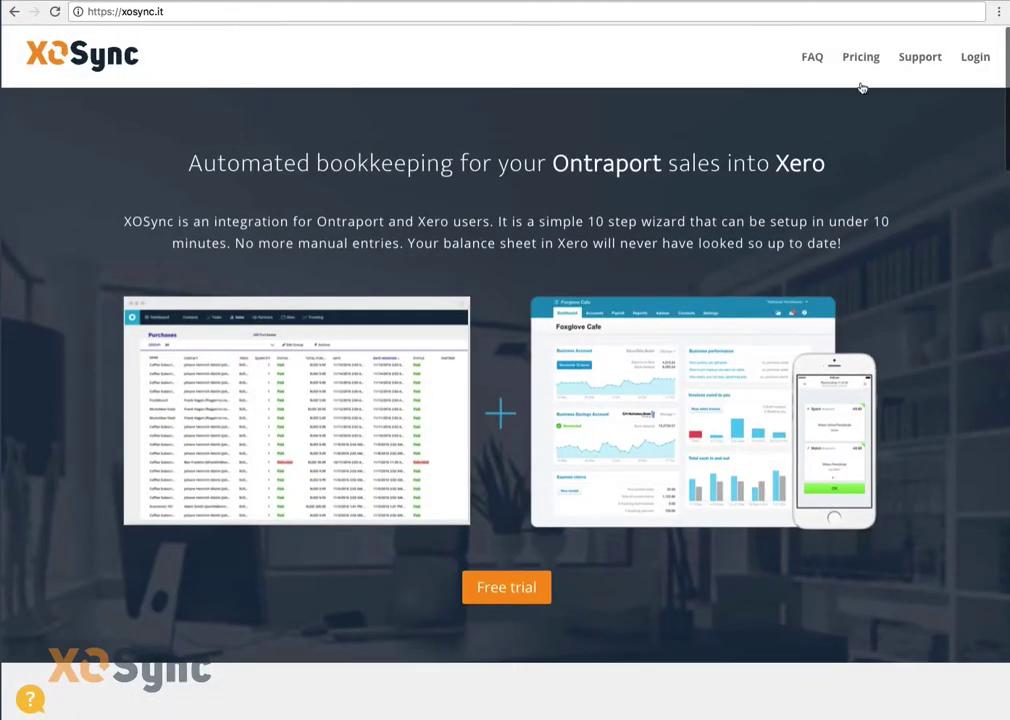
click(483, 585)
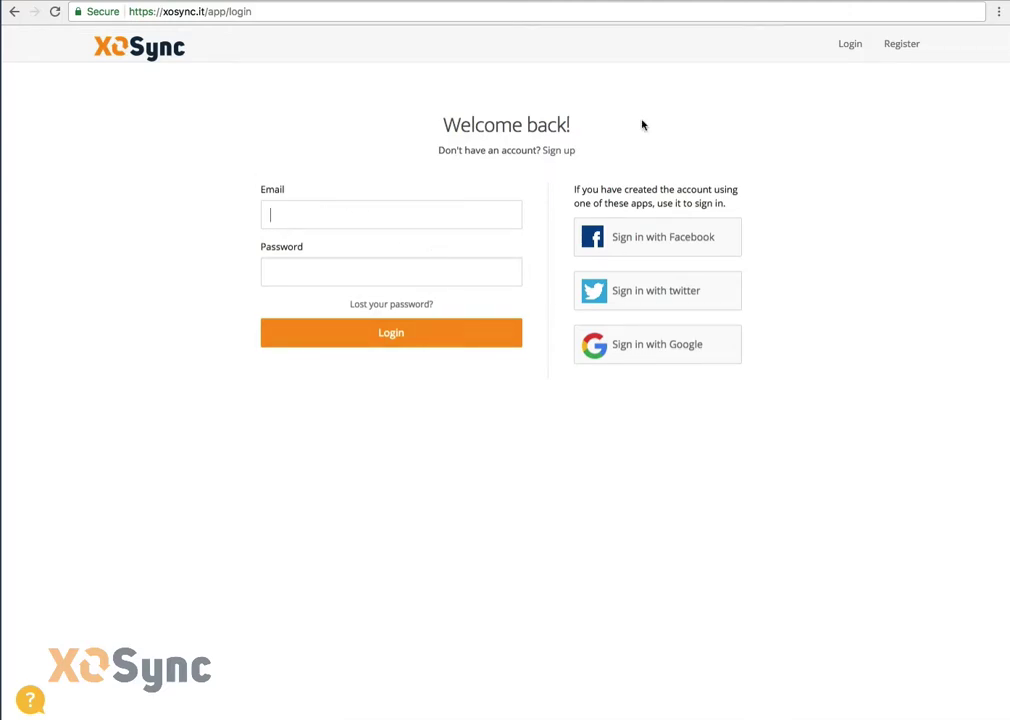
click(903, 46)
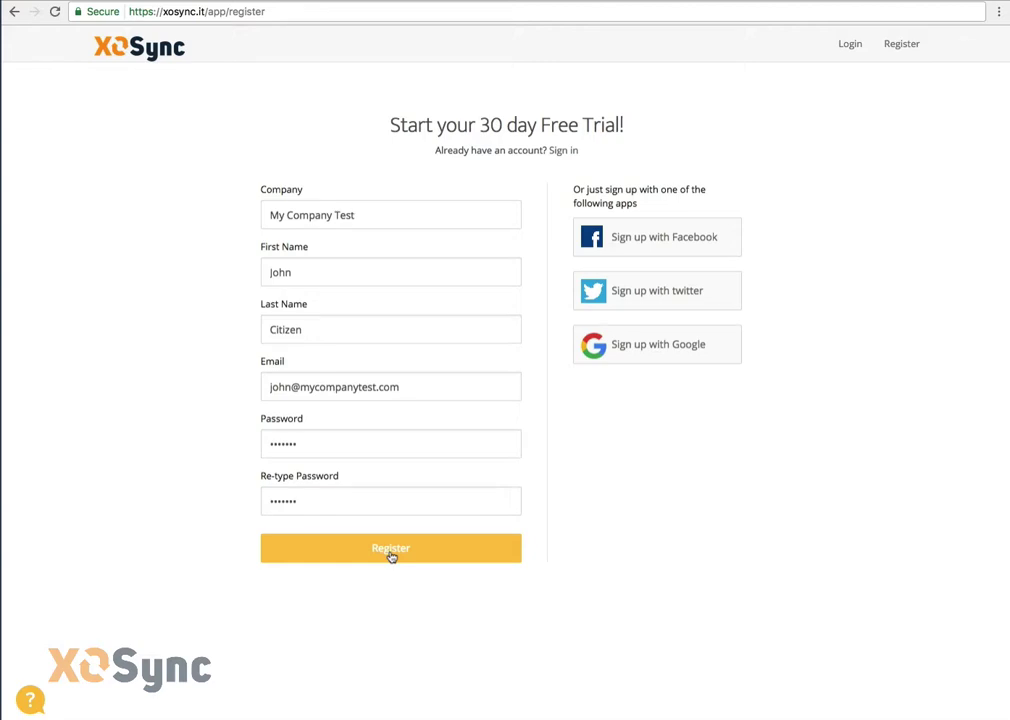
click(391, 550)
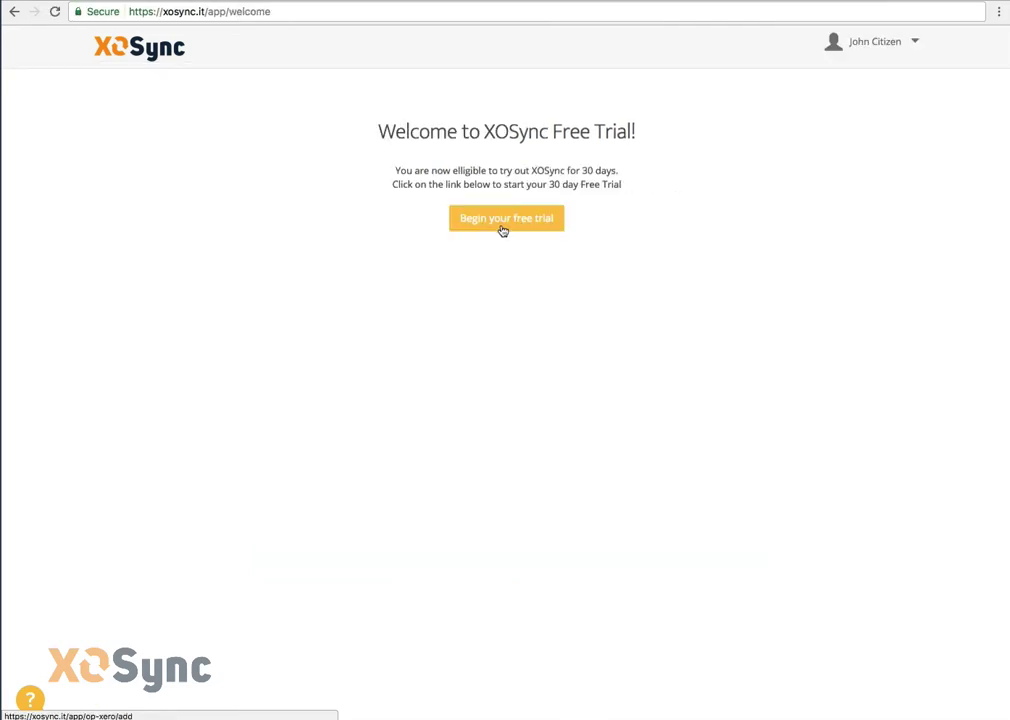
click(497, 228)
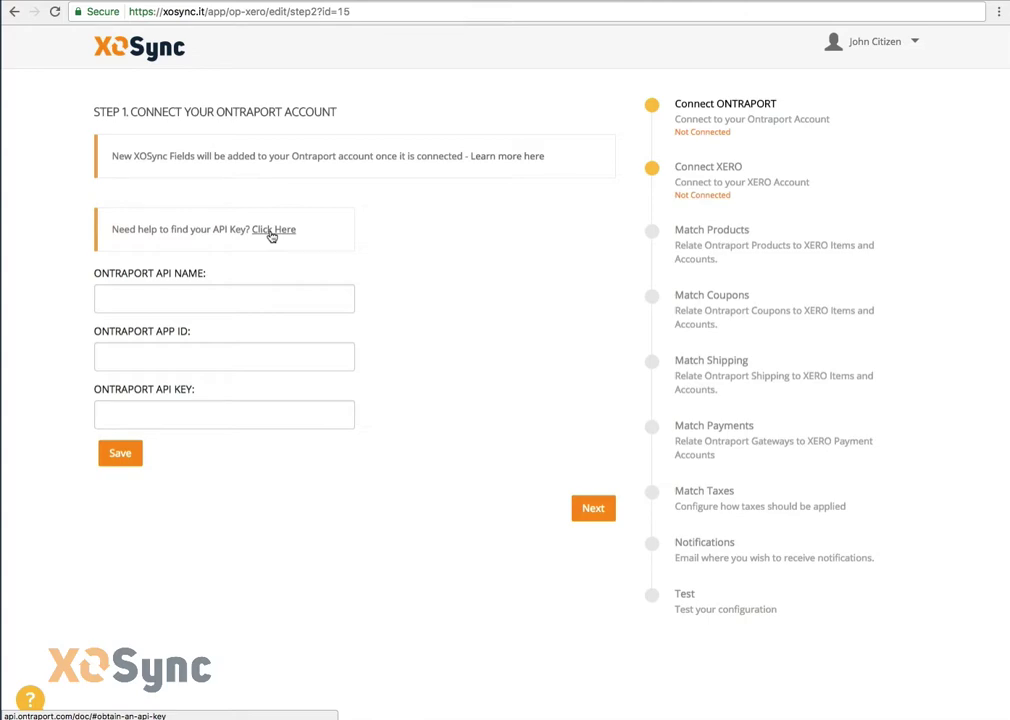
Read the ONTRAPORT API documentation on how to obtain an API key
click(272, 233)
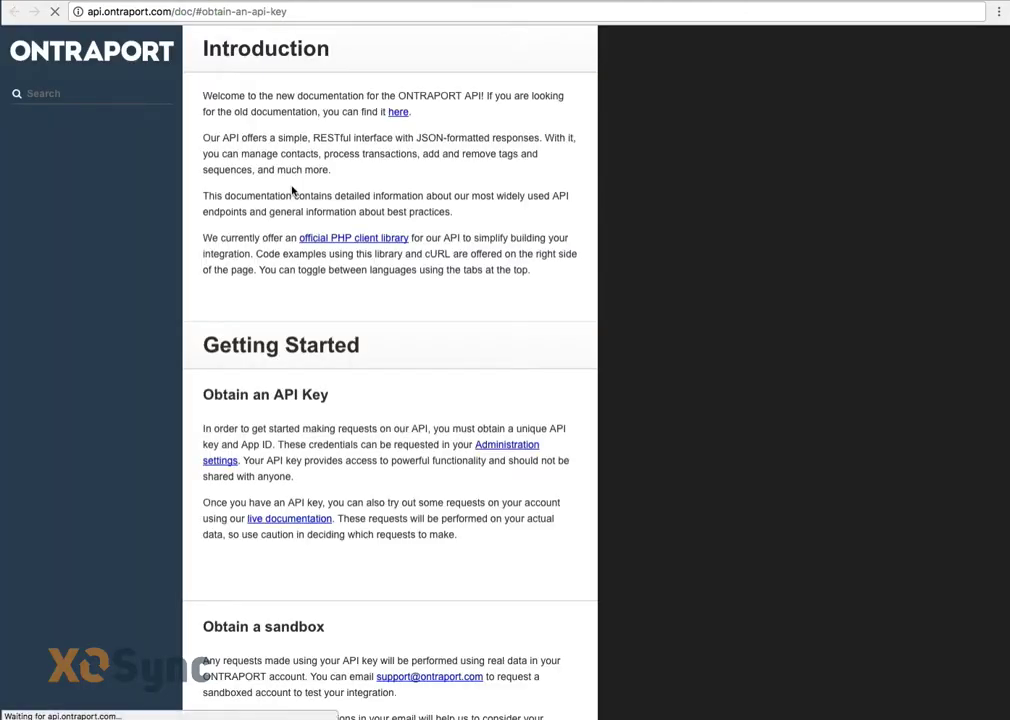
scroll(320, 290, down, 10)
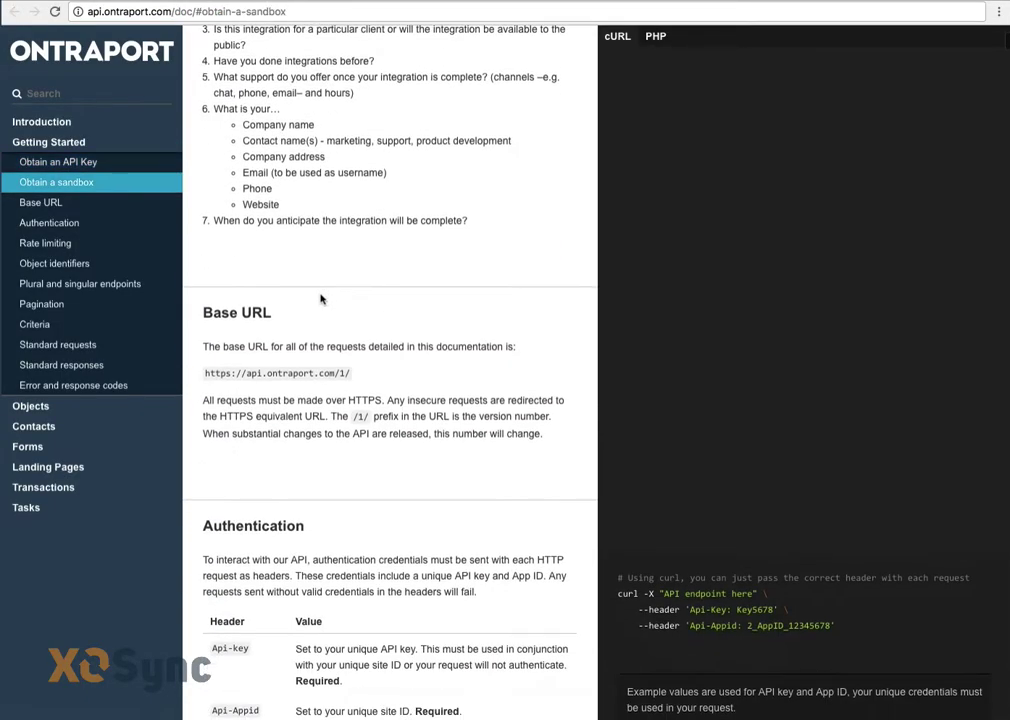
scroll(320, 297, down, 2)
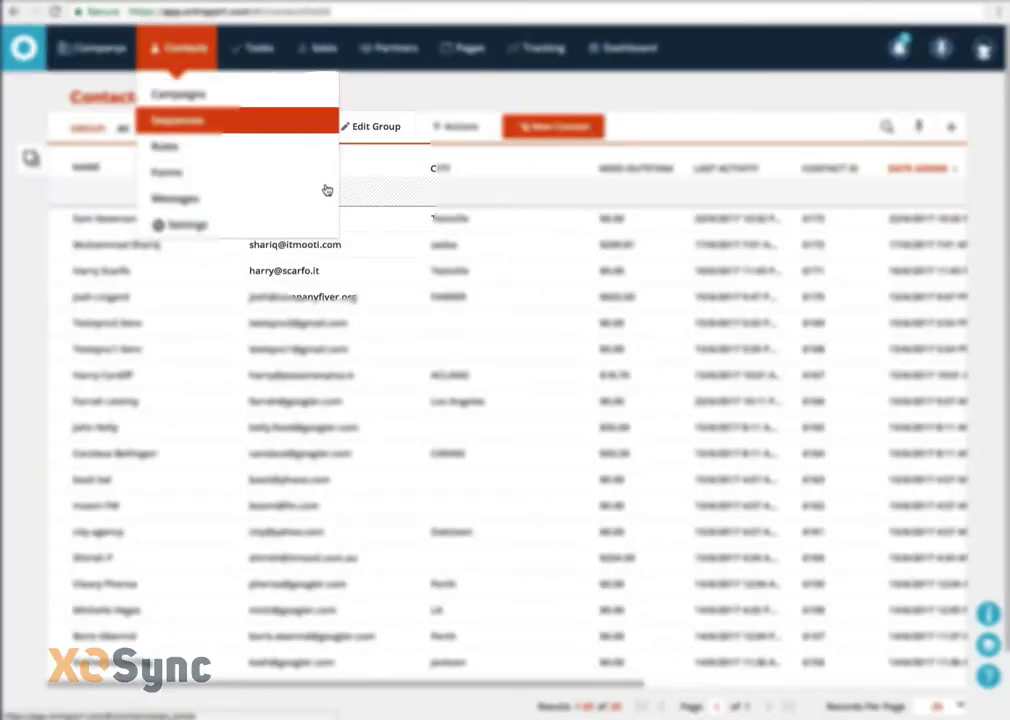
Switch to the ONTRAPORT account and open the API key manager in its integrations administration settings
click(897, 45)
click(978, 50)
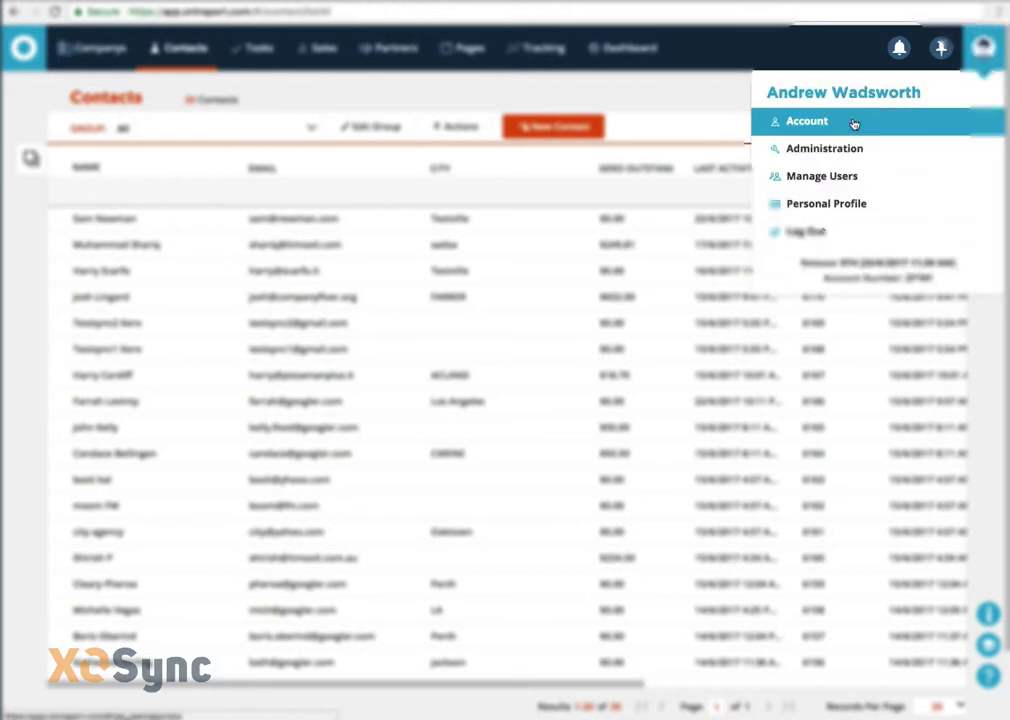
click(825, 149)
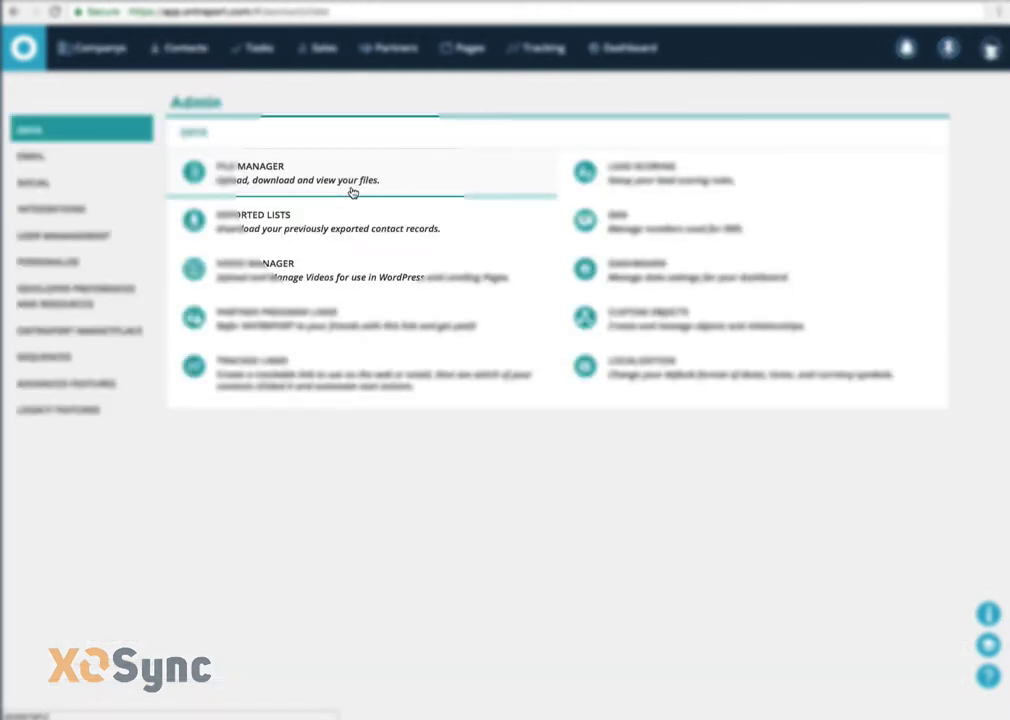
click(110, 211)
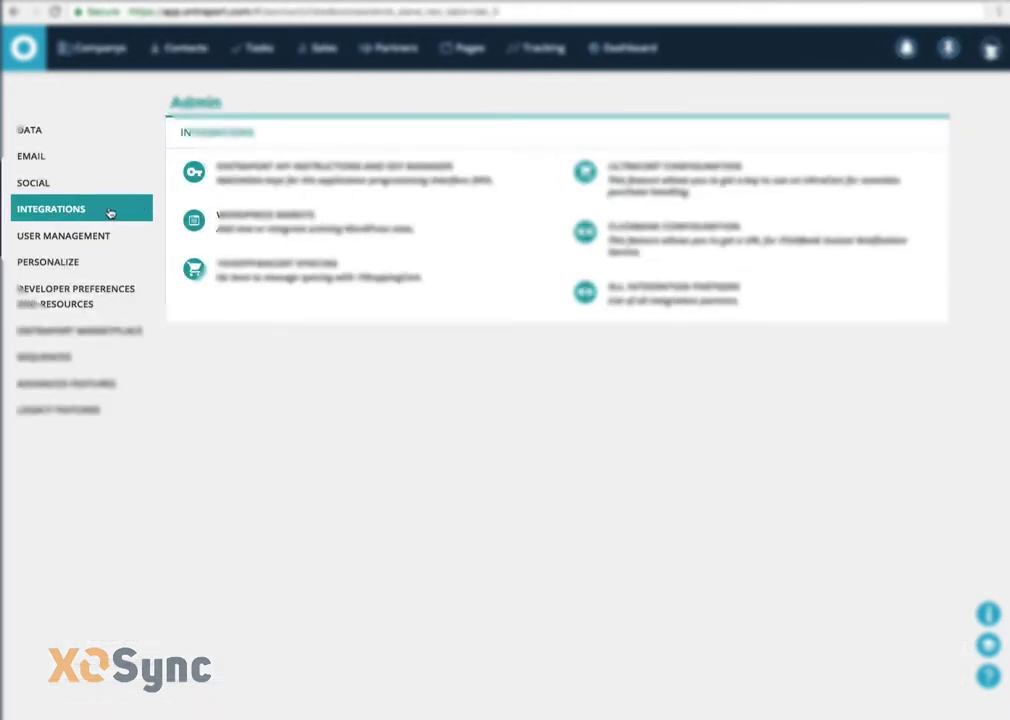
click(263, 184)
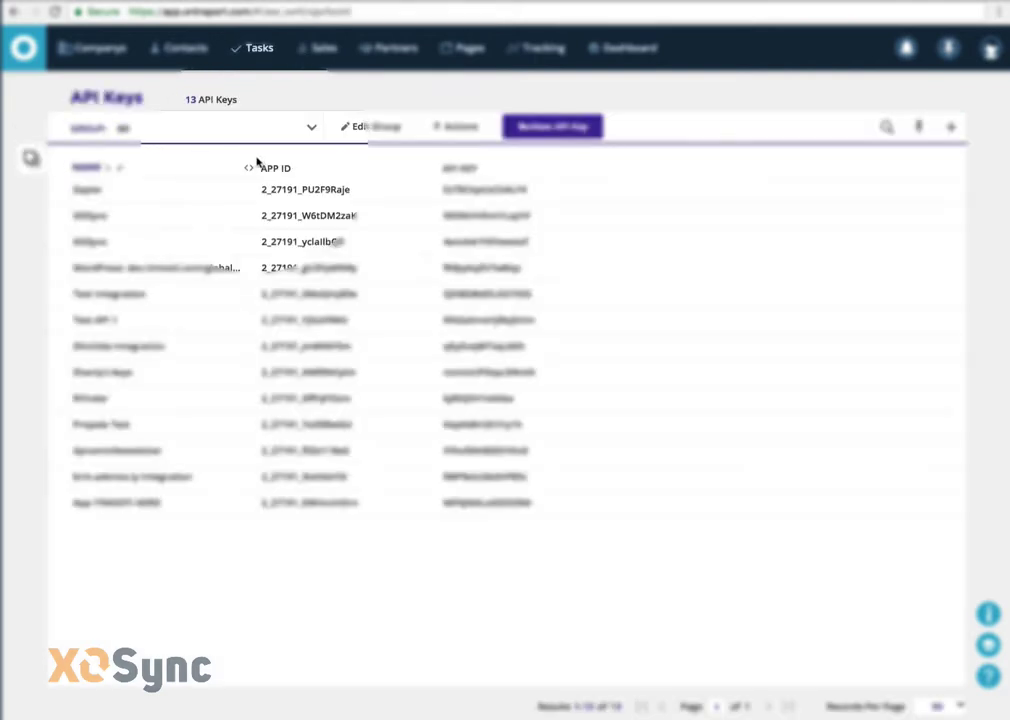
Request a new API key named XOSync and assign the account user as its contact owner
click(550, 127)
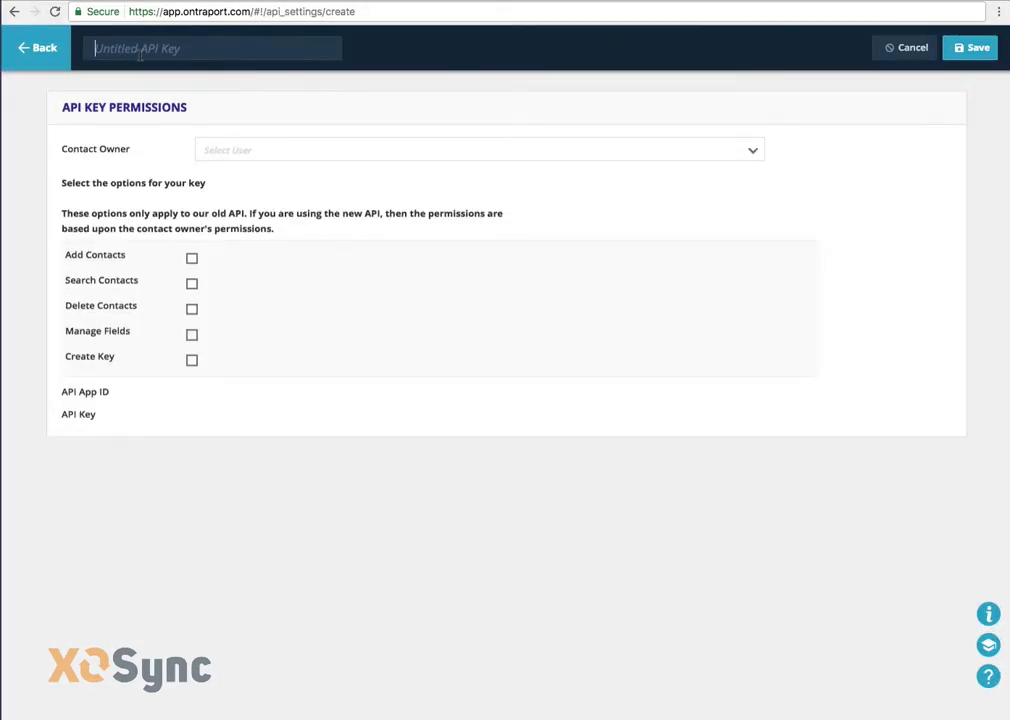
text(XO)
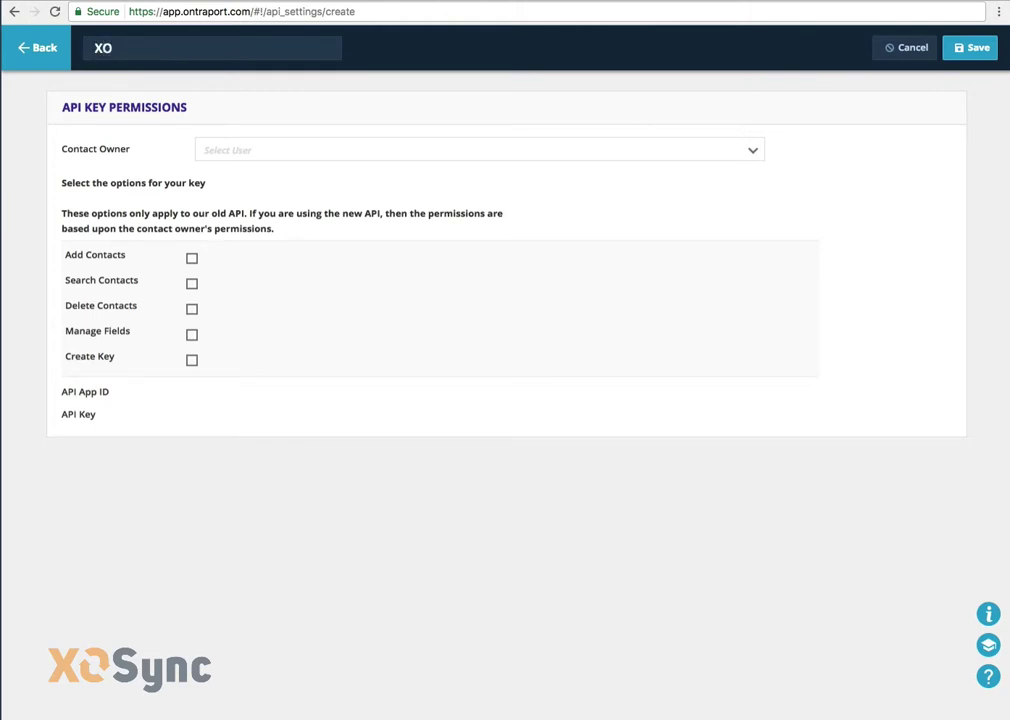
text(Sync)
click(334, 149)
click(313, 169)
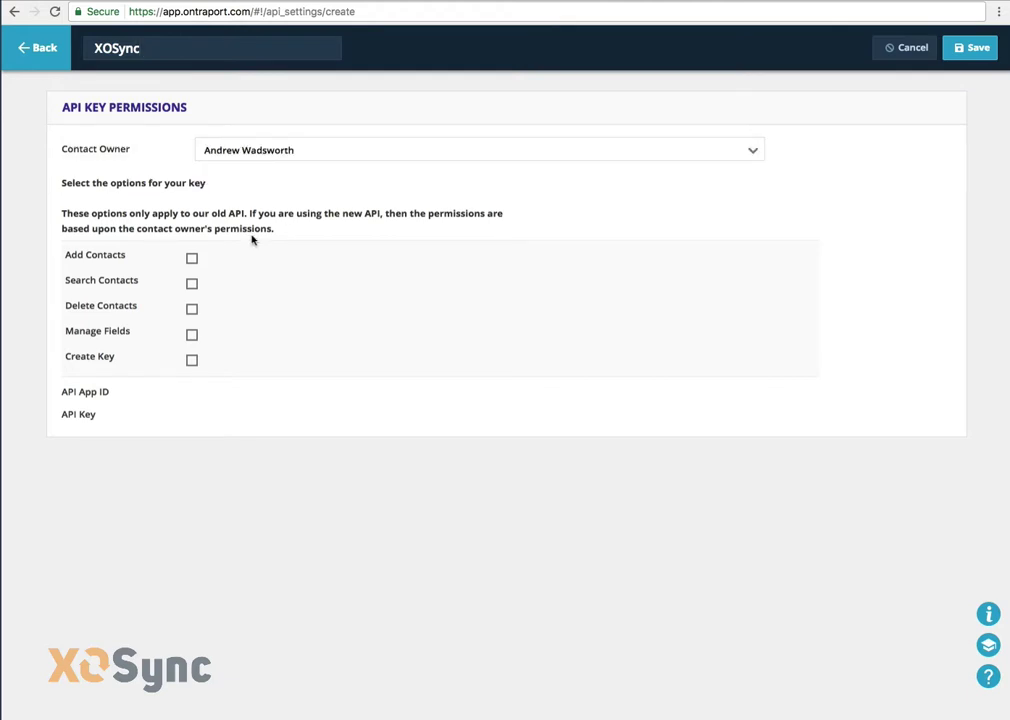
Allow the key to add contacts, search contacts, manage fields and create keys, without Delete Contacts, and save it
click(193, 259)
click(194, 285)
click(194, 310)
click(192, 335)
click(192, 358)
click(192, 309)
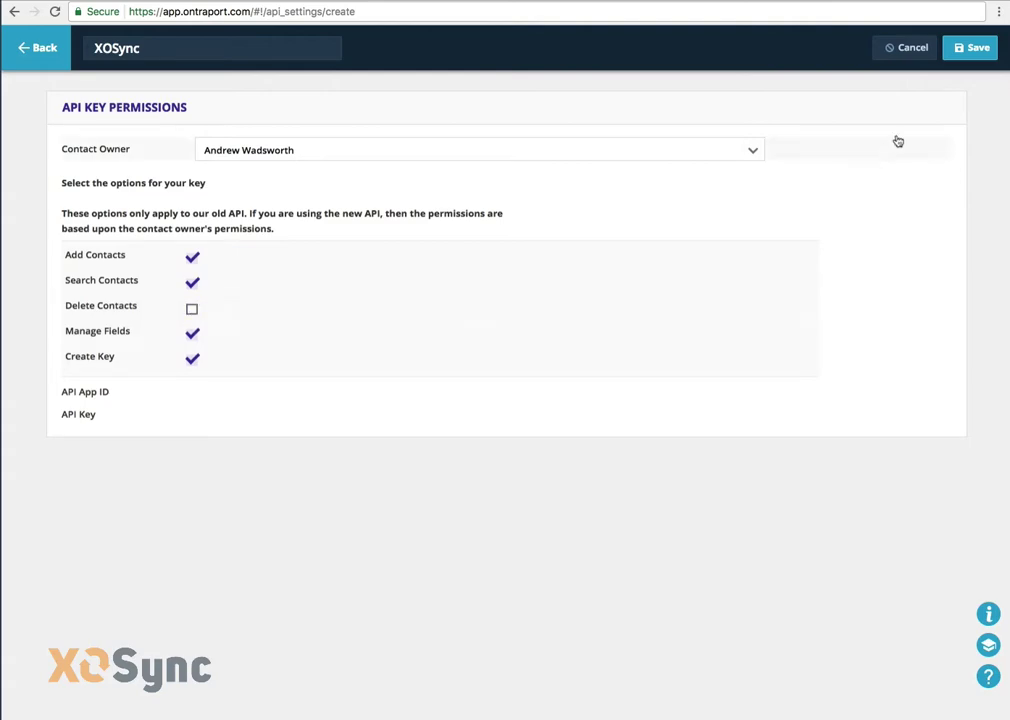
click(974, 55)
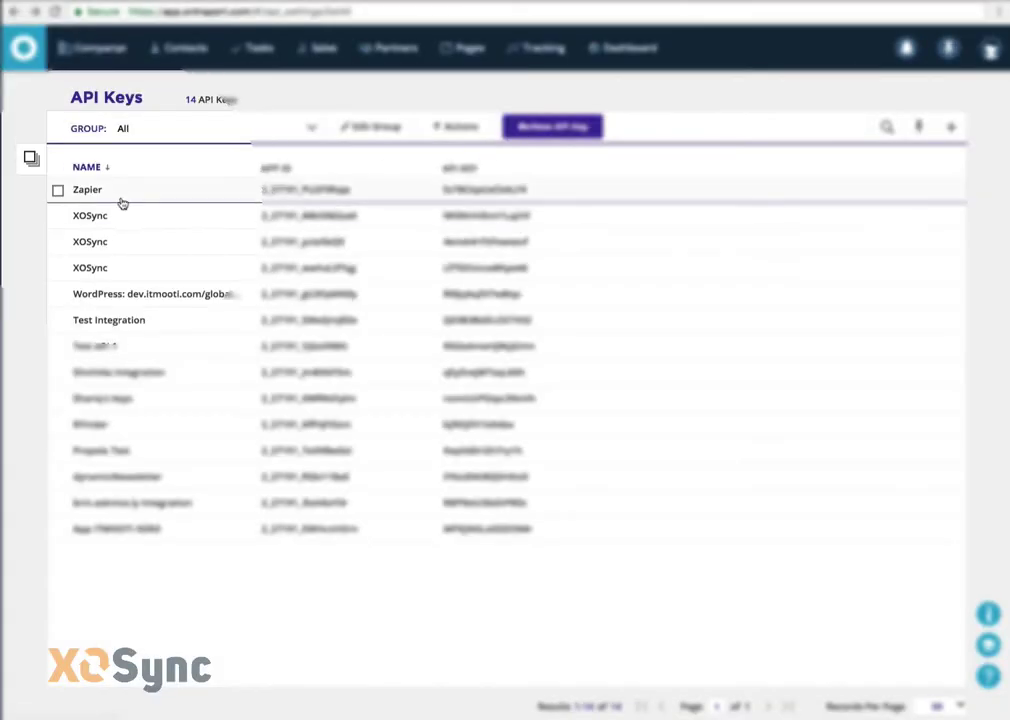
Copy the new key's App ID and API key into XOSync's ONTRAPORT connection, name it XOSync, and save the account
click(105, 266)
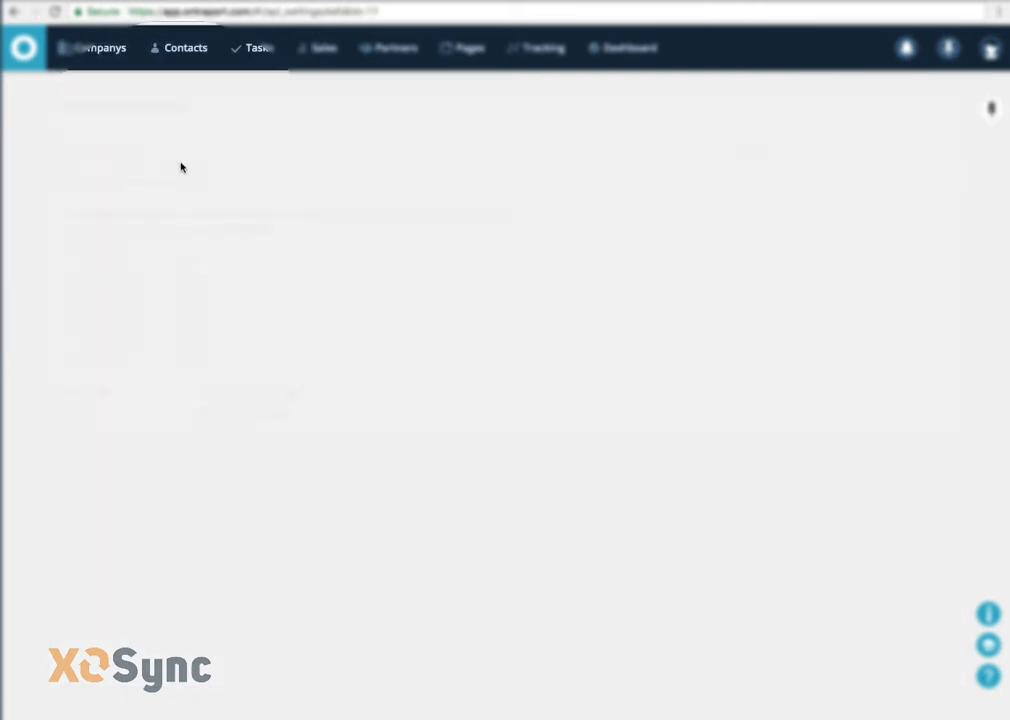
drag(298, 391, 200, 392)
key(super+c)
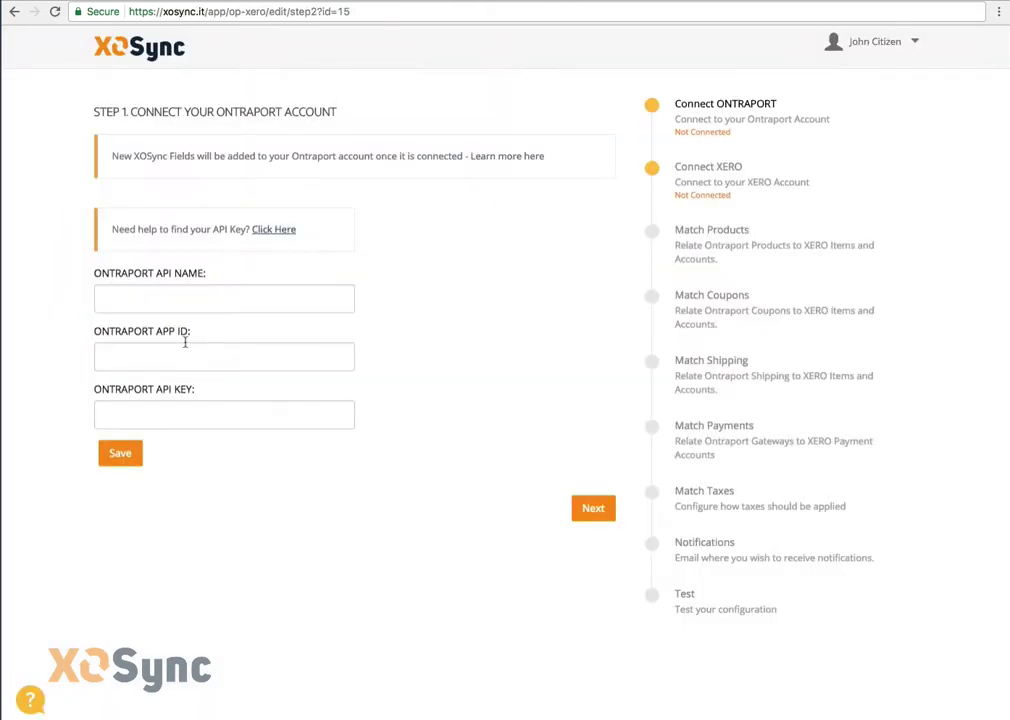
click(185, 345)
key(super+v)
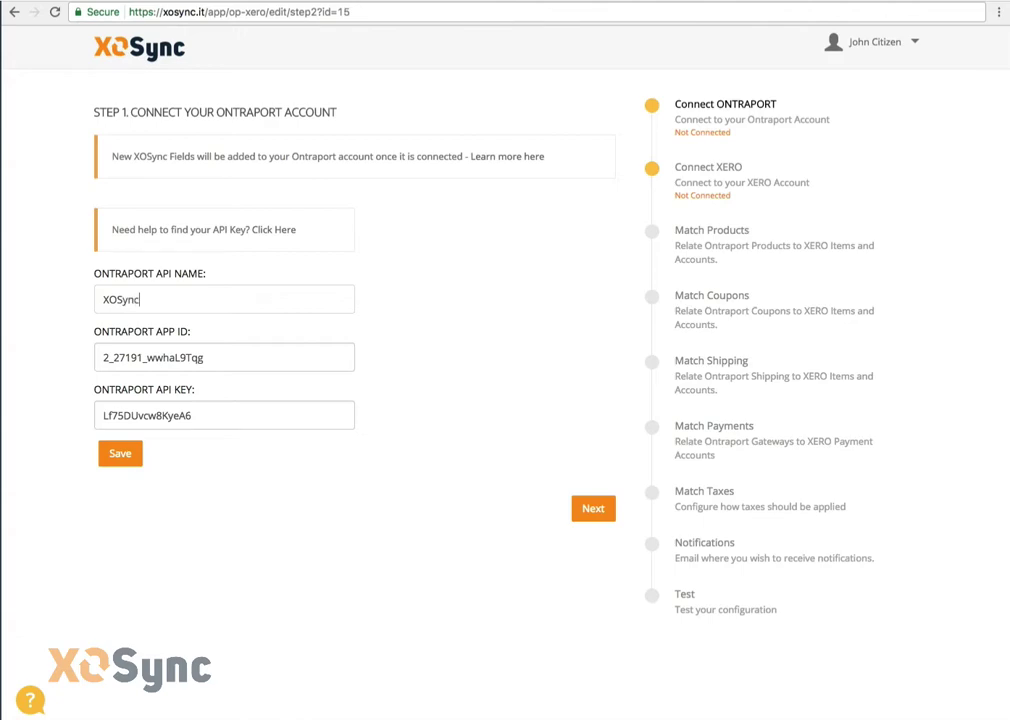
click(141, 455)
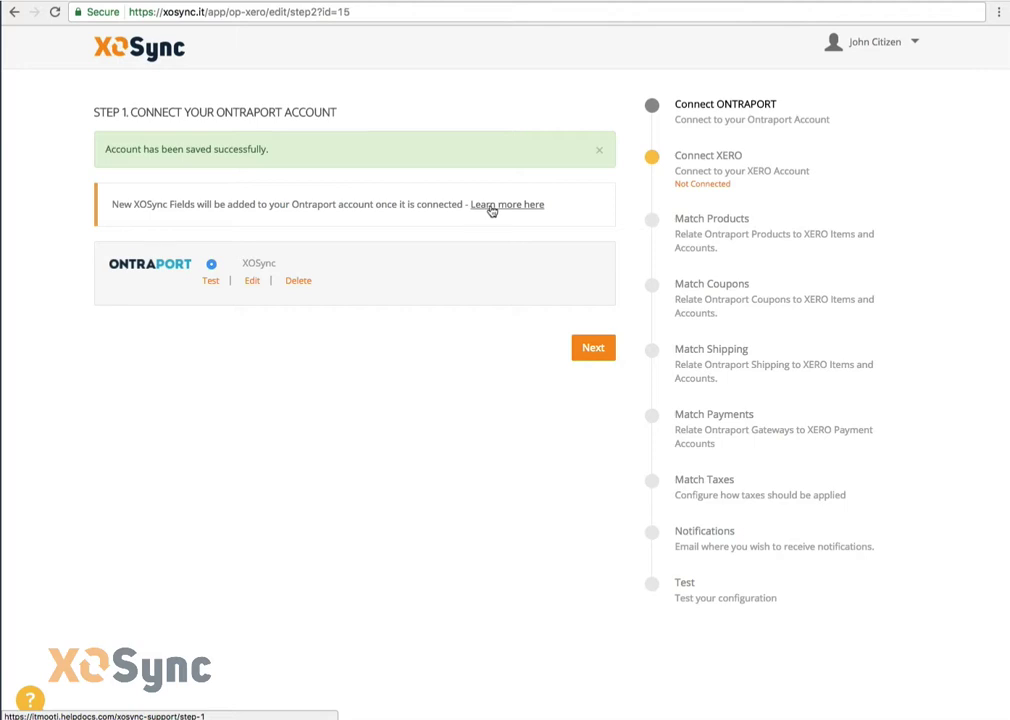
Continue to the Xero authentication, connect an account named My Company Test, and allow XOSync access to its data
click(590, 343)
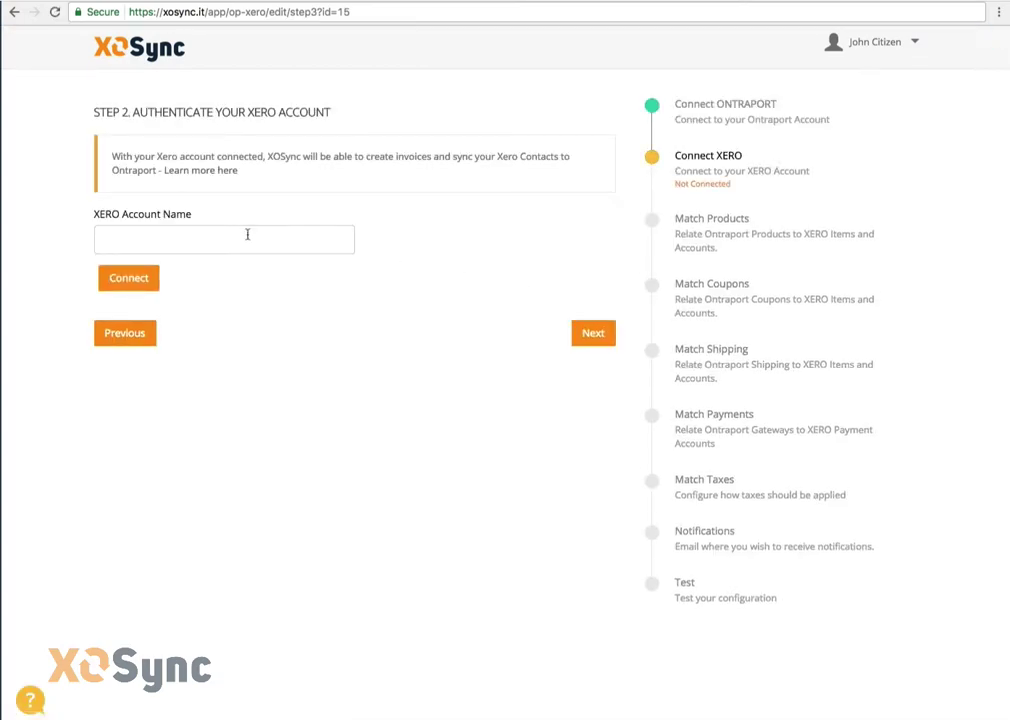
click(247, 234)
text(My Company Test)
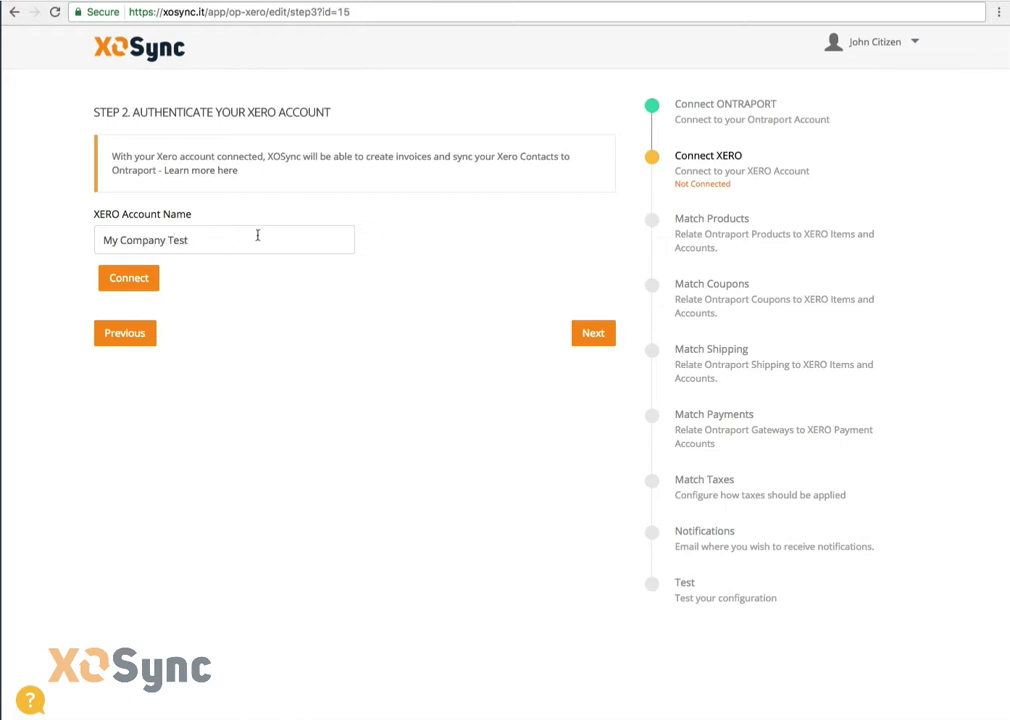
click(134, 279)
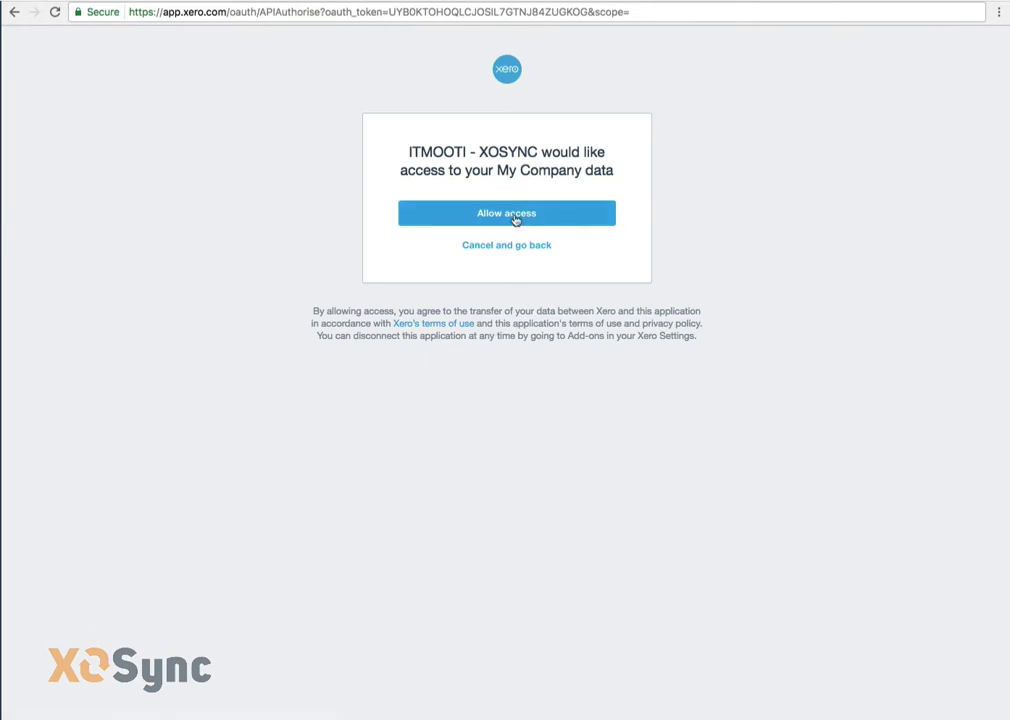
click(516, 221)
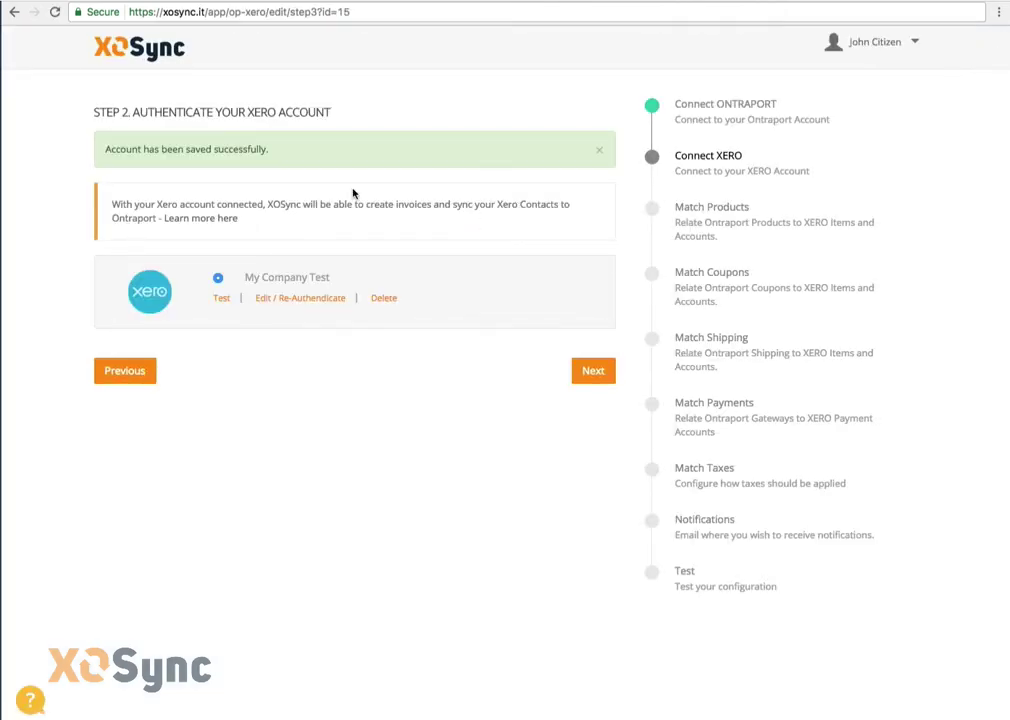
Dismiss the saved-account message and continue past the Xero connection to product matching
drag(106, 148, 269, 148)
click(269, 149)
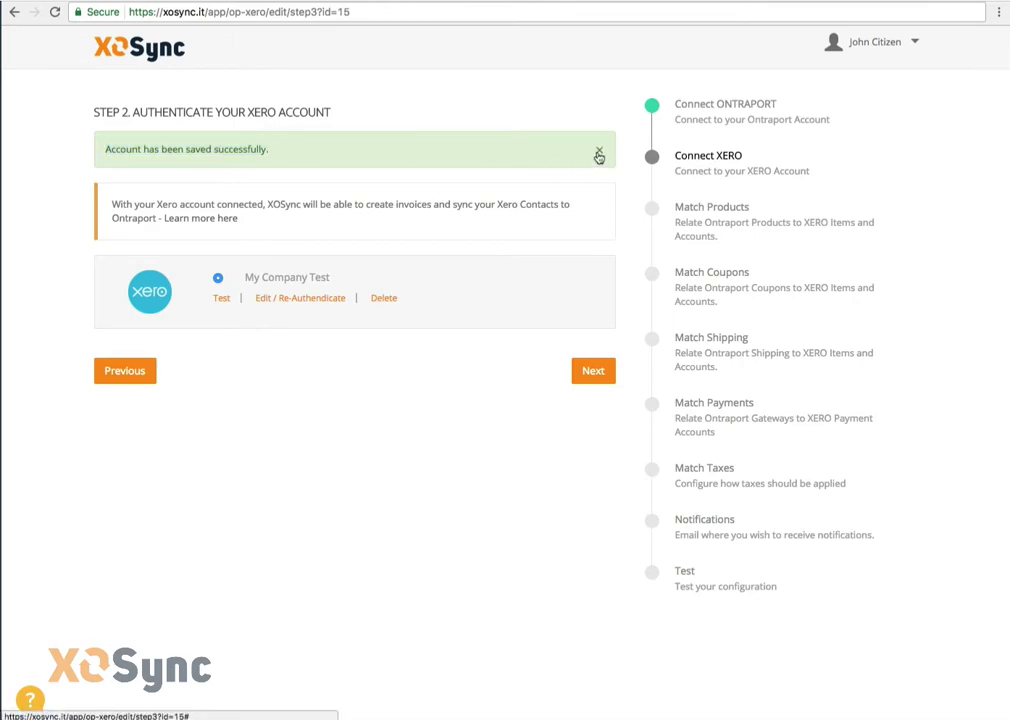
click(598, 154)
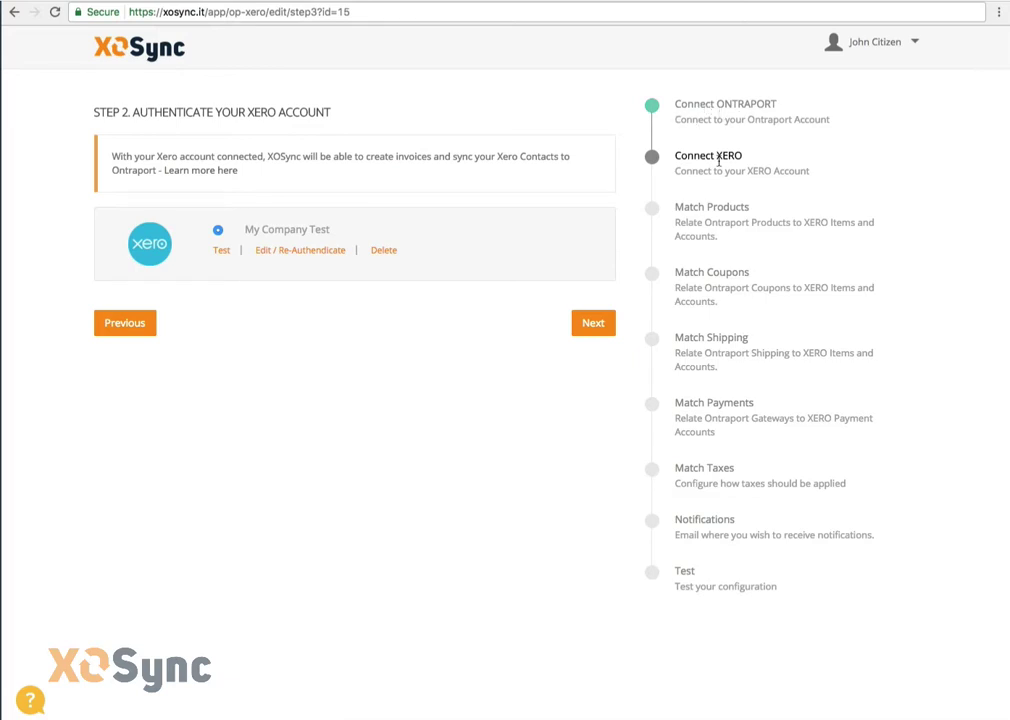
click(594, 325)
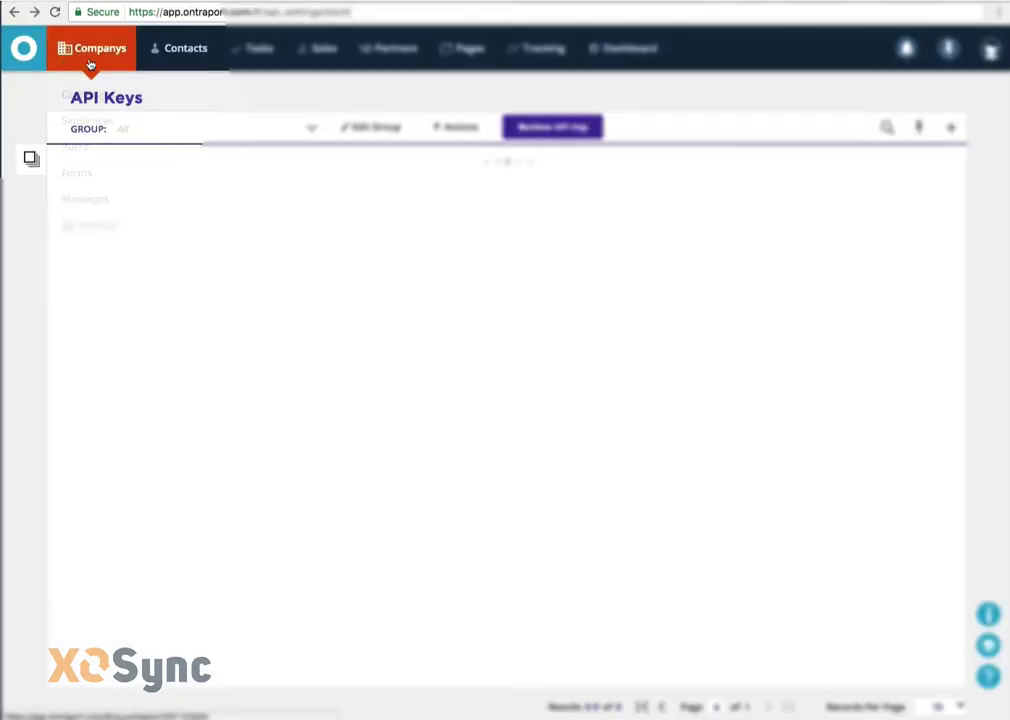
Switch to ONTRAPORT and review the names and prices in the sales product list
mouse_move(309, 47)
click(314, 95)
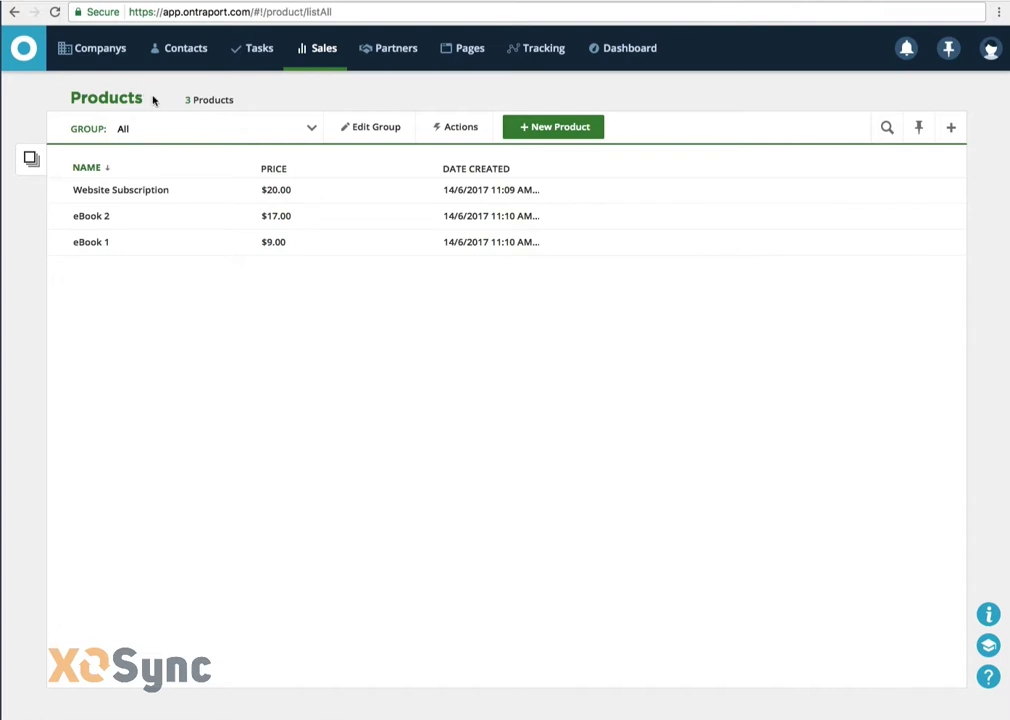
mouse_move(170, 50)
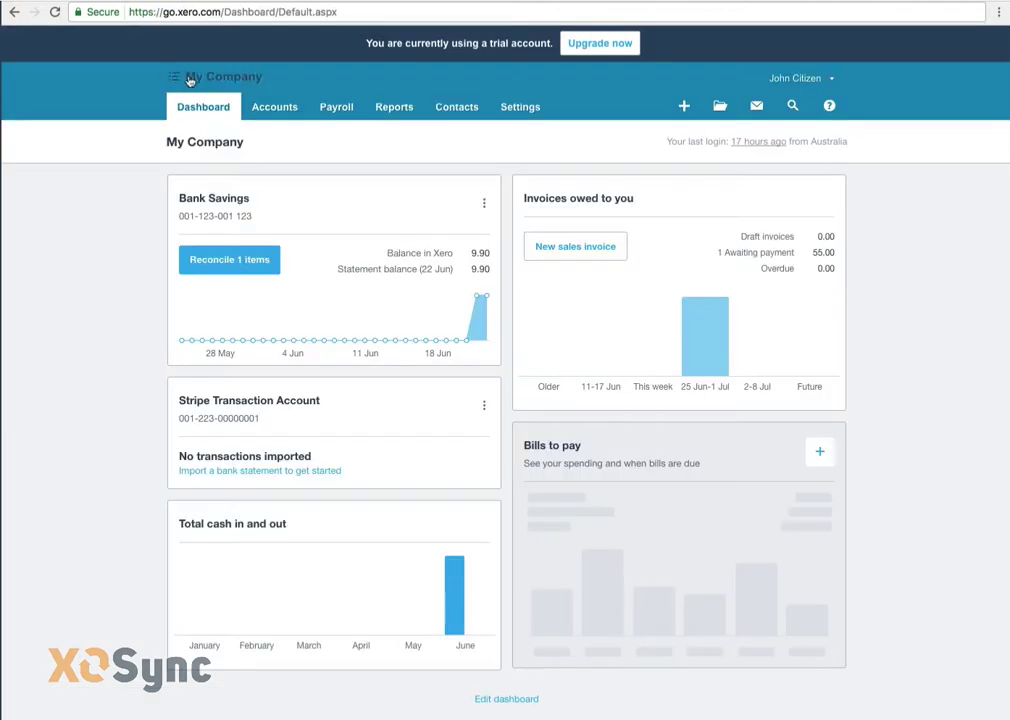
In Xero, open the inventory and view the Website Subscription item's sales account and tax rate
click(274, 107)
click(274, 229)
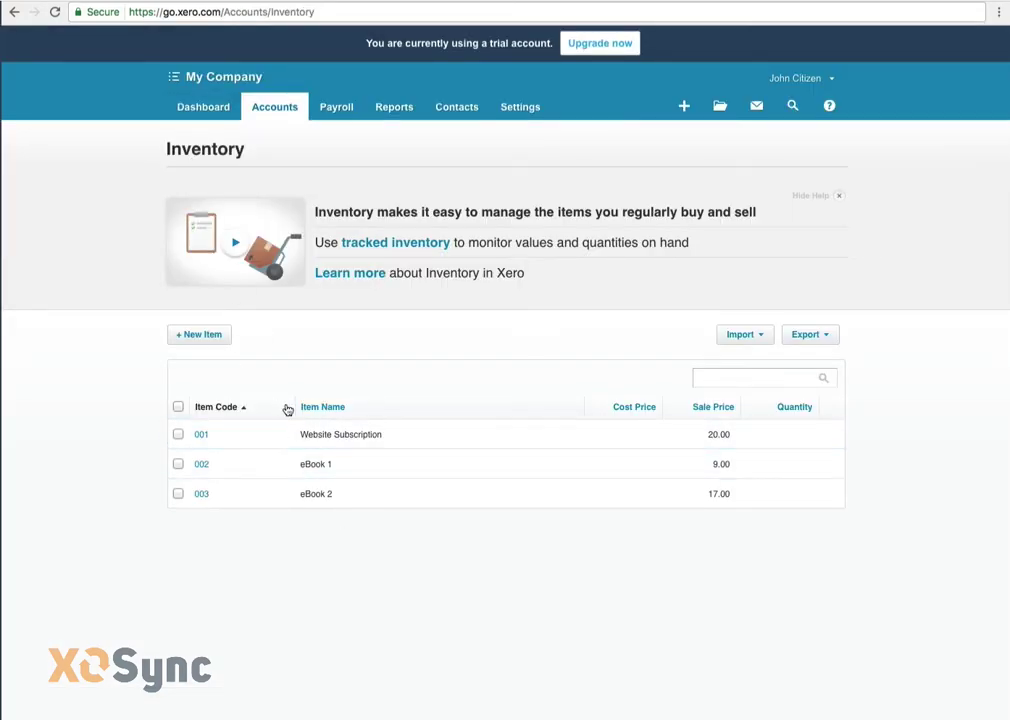
click(328, 438)
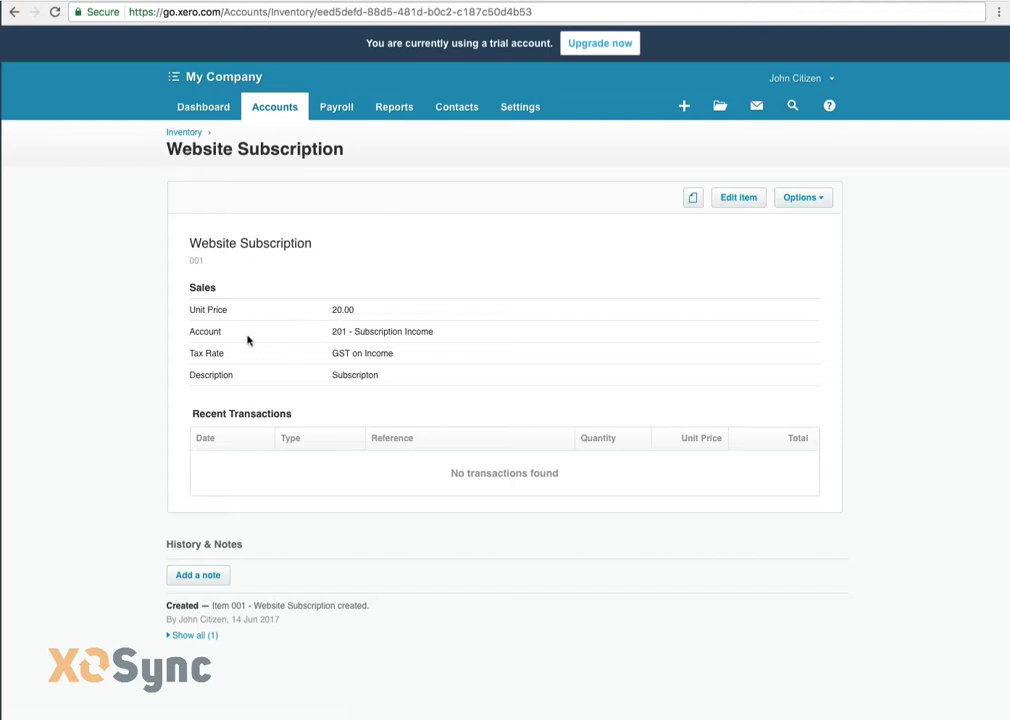
Highlight the Website Subscription item's sales account in Xero
double_click(201, 333)
drag(354, 332, 450, 330)
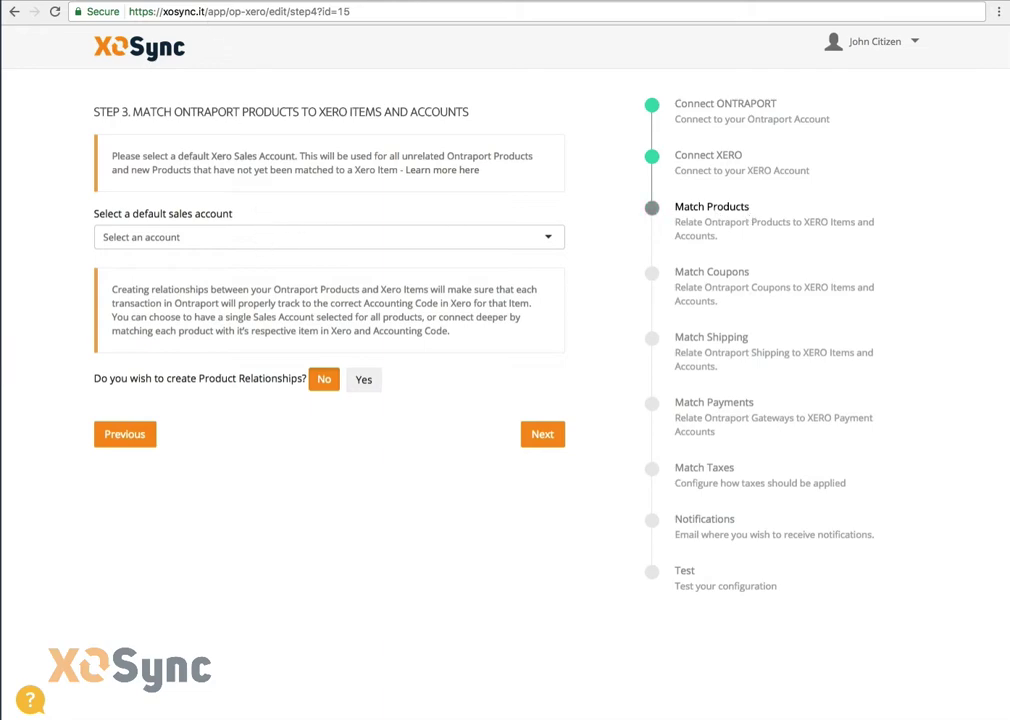
In XOSync, set the default sales account for products to 200-Sales and choose to create product relationships
click(284, 238)
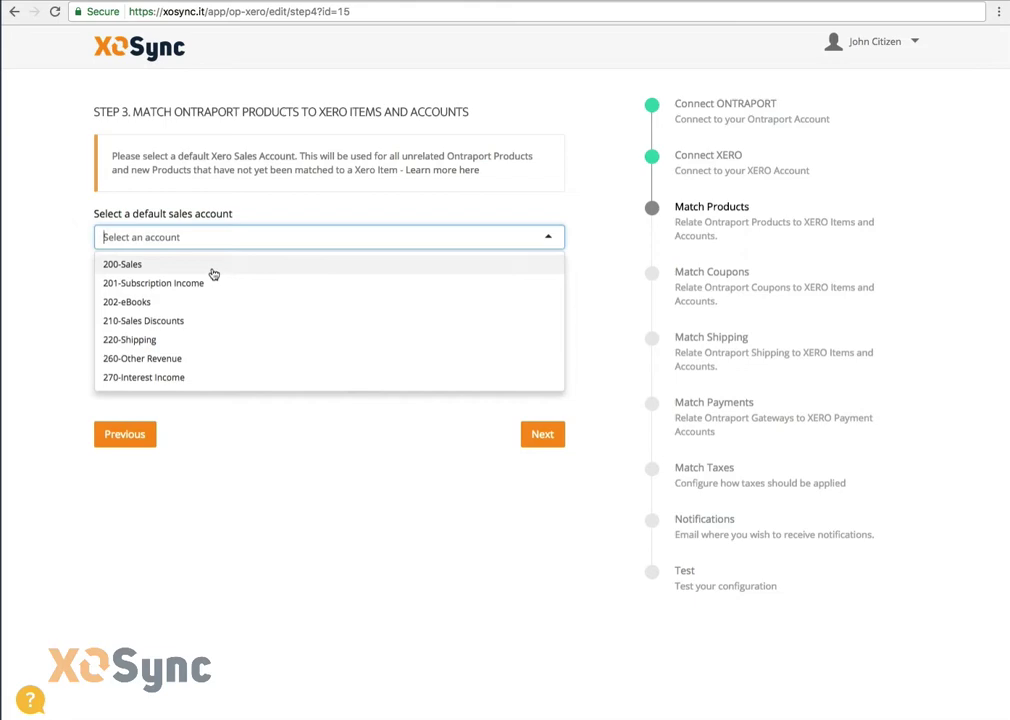
click(125, 264)
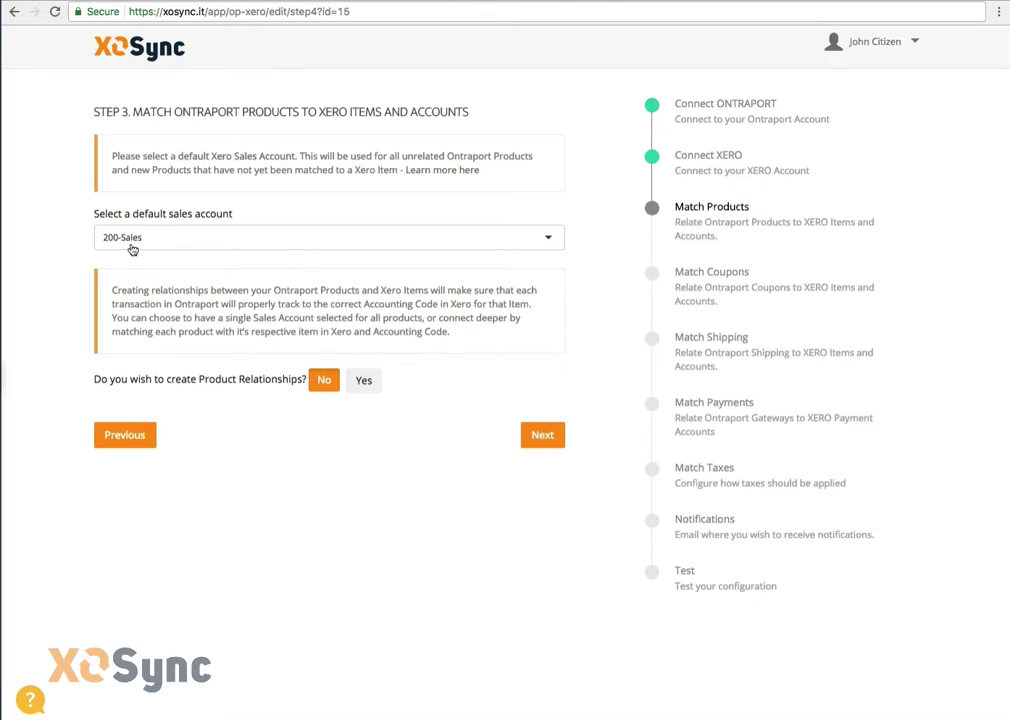
click(355, 380)
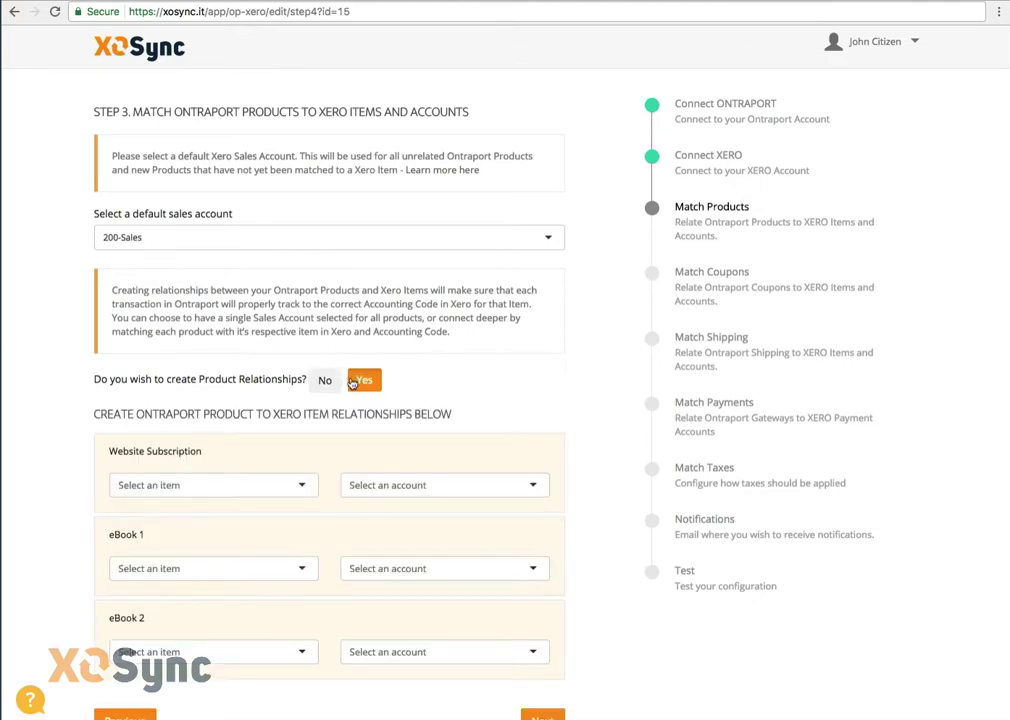
Match the Website Subscription product to Xero item 001 - Website Subscription and eBook 1 to 002 - eBook 1
scroll(334, 372, down, 1)
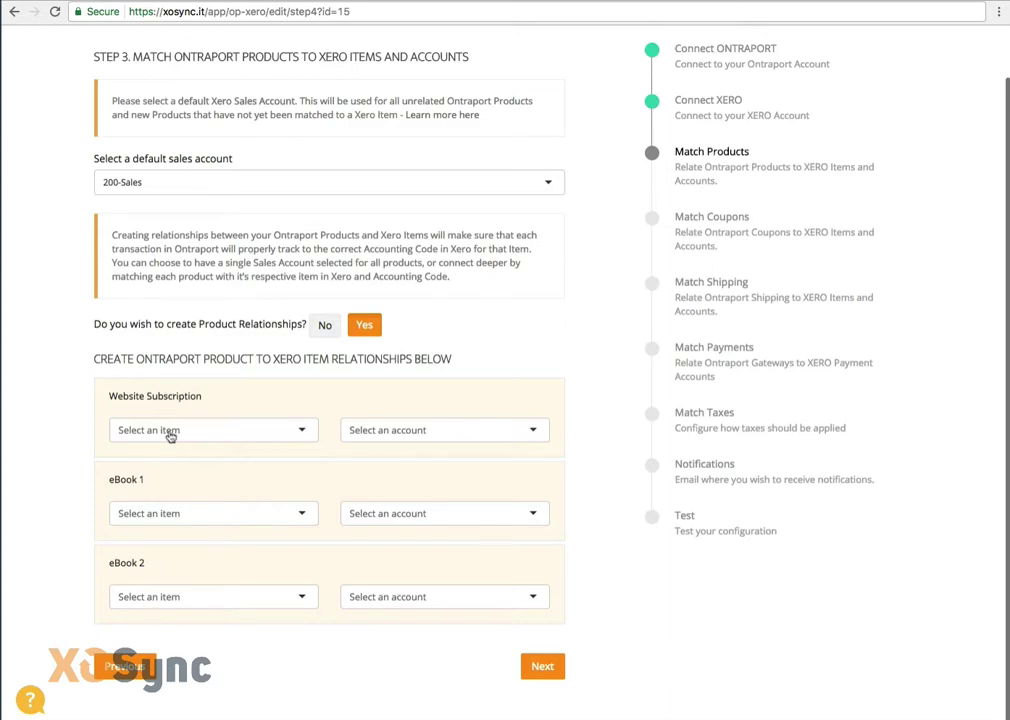
click(169, 430)
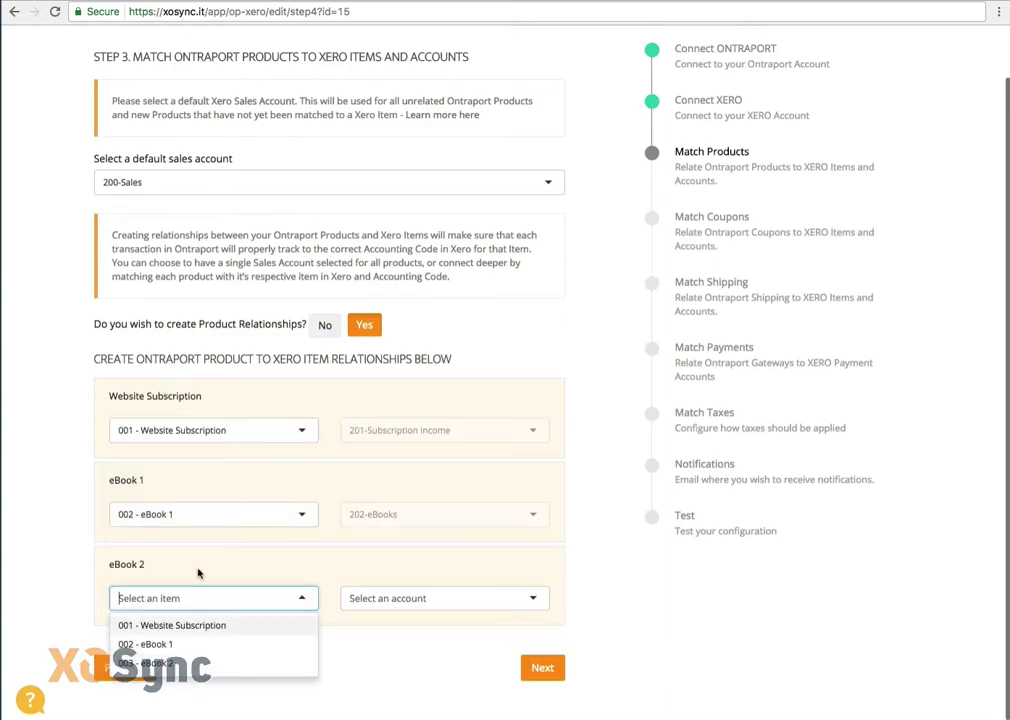
click(198, 573)
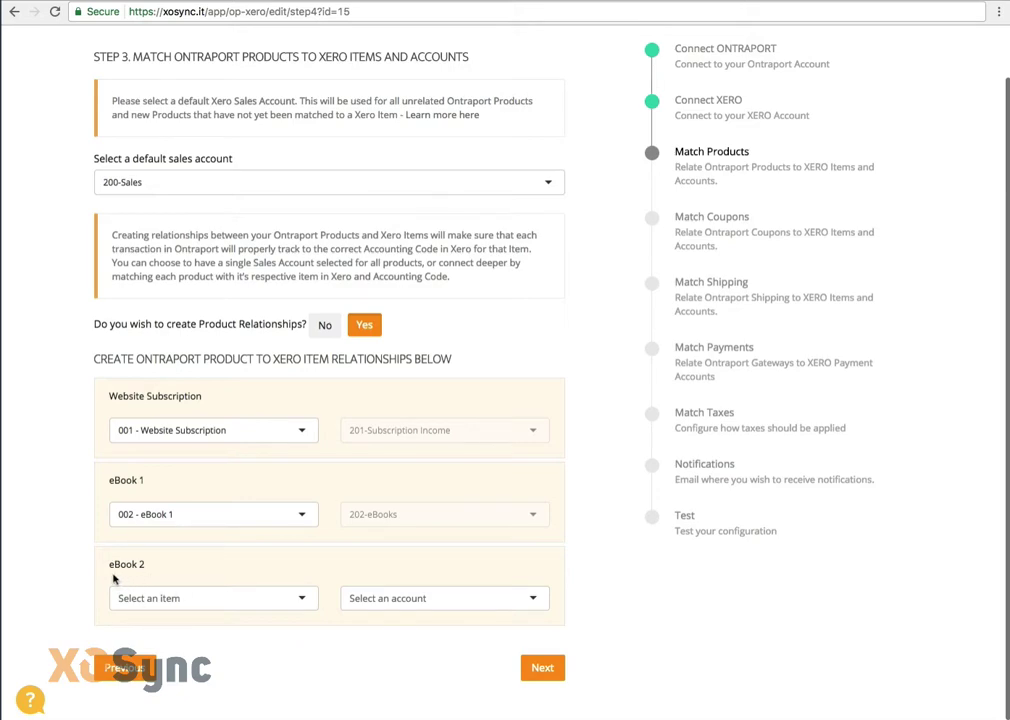
Assign eBook 2 to account 202-eBooks, match it to Xero item 003 - eBook 2, and continue to coupon matching
click(397, 597)
scroll(337, 615, down, 1)
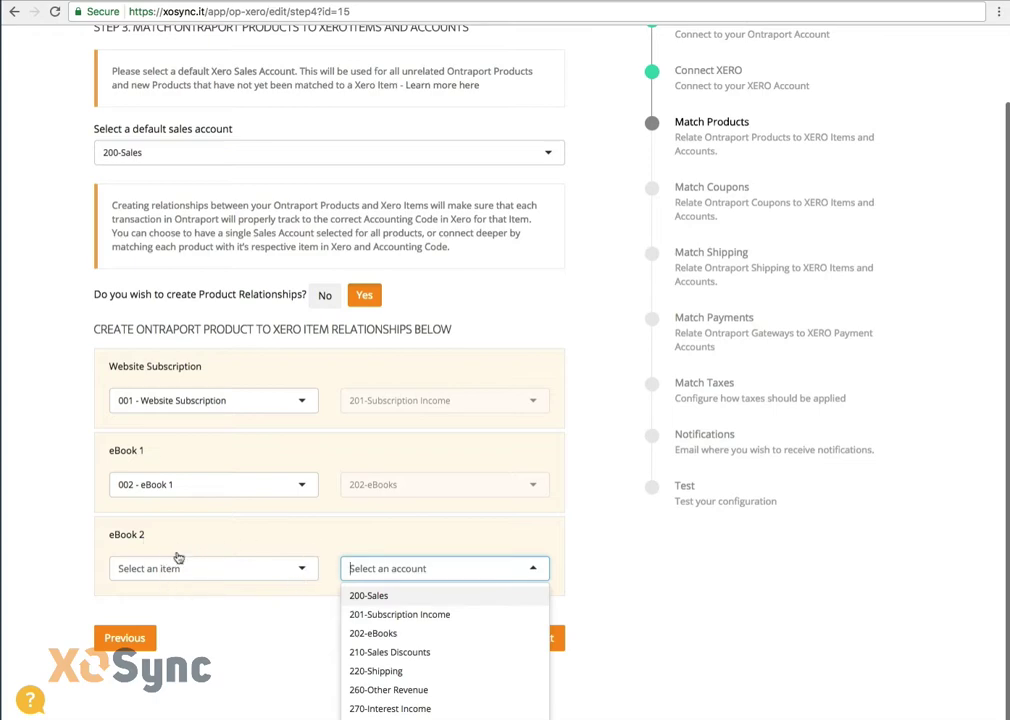
click(423, 634)
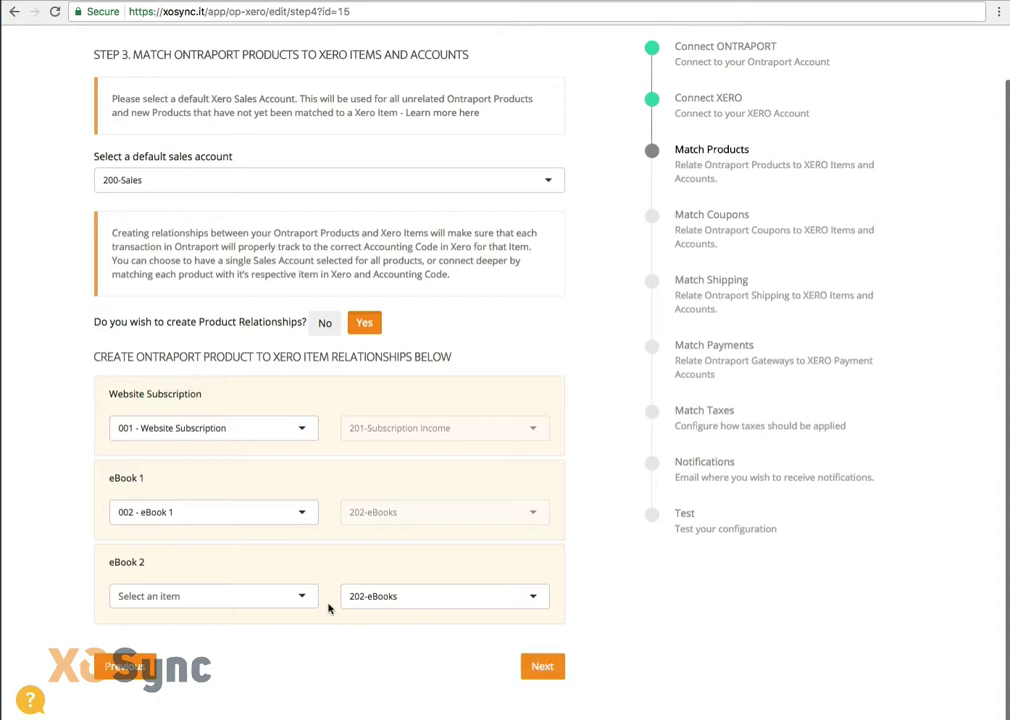
click(266, 593)
click(240, 660)
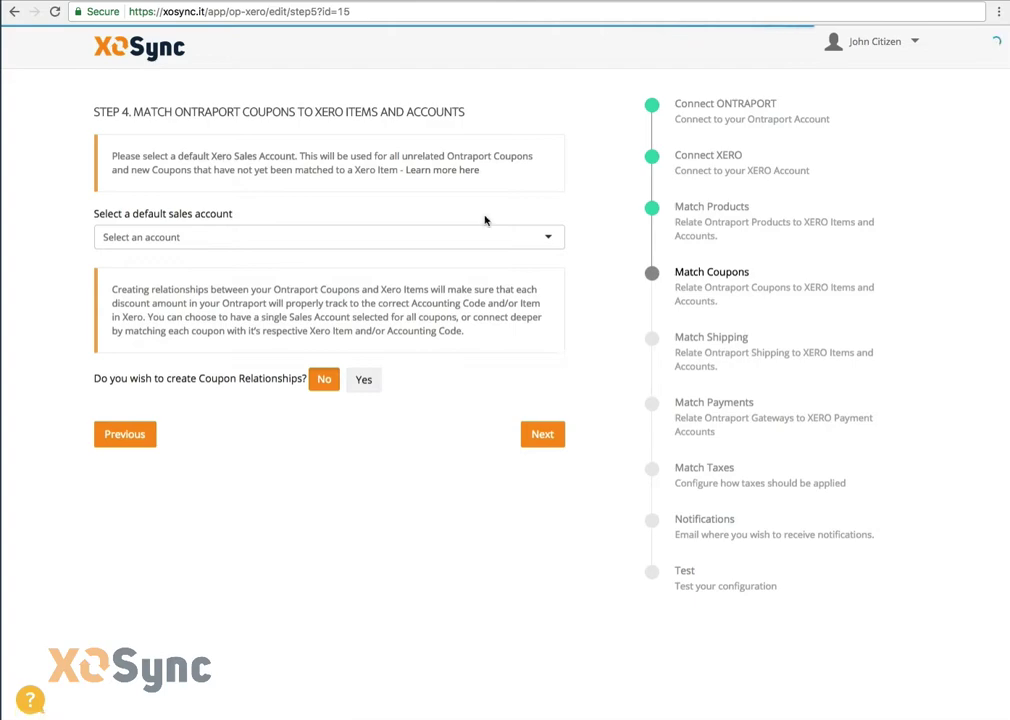
Switch to ONTRAPORT, find the coupon codes in the sales settings, and review the XMAS Sale Coupon's details
click(255, 3)
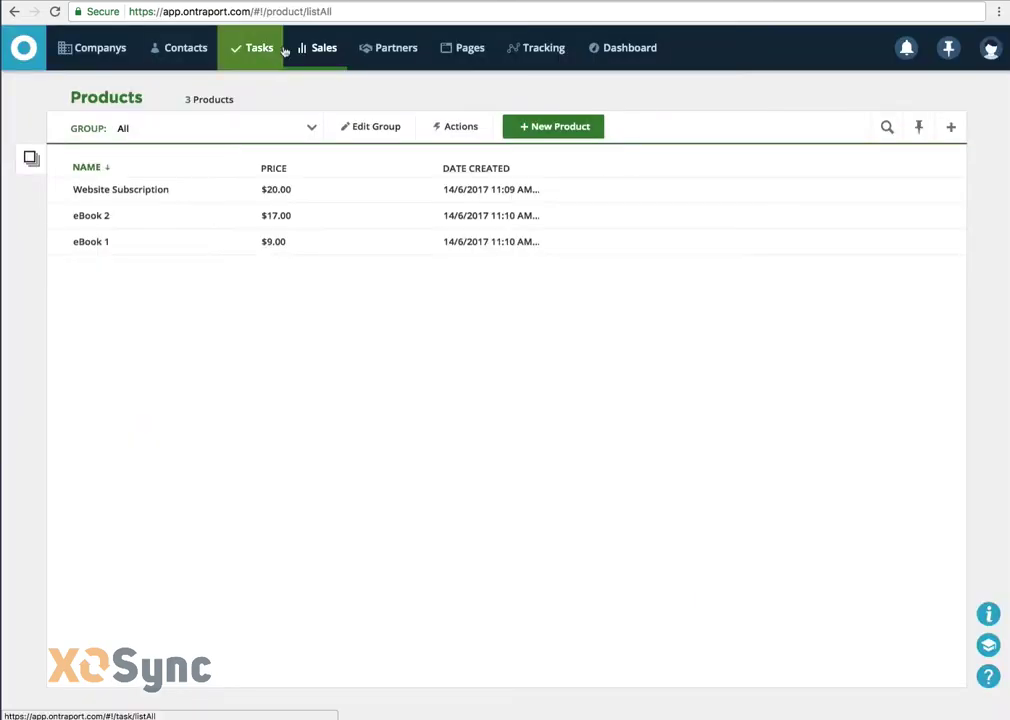
mouse_move(318, 47)
click(305, 168)
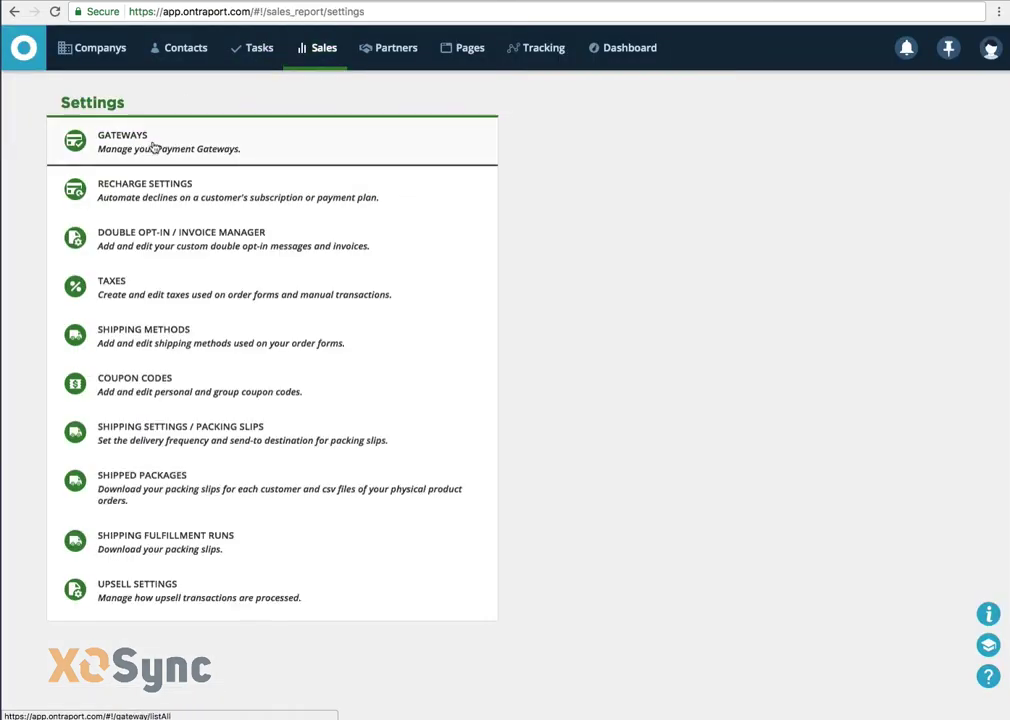
click(138, 376)
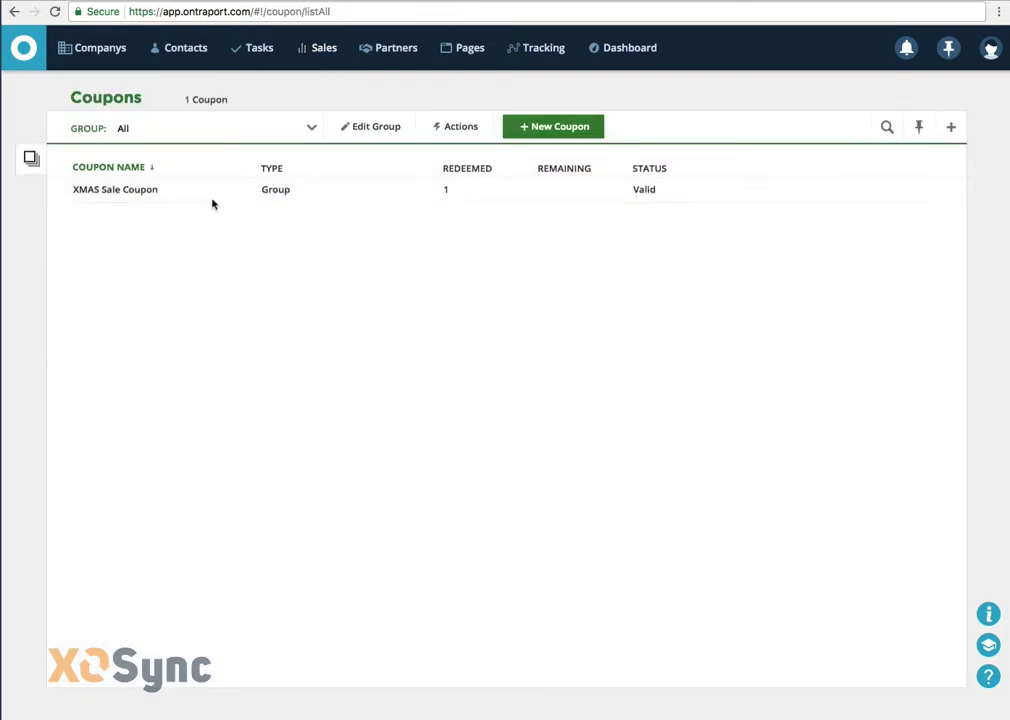
click(134, 193)
mouse_move(236, 190)
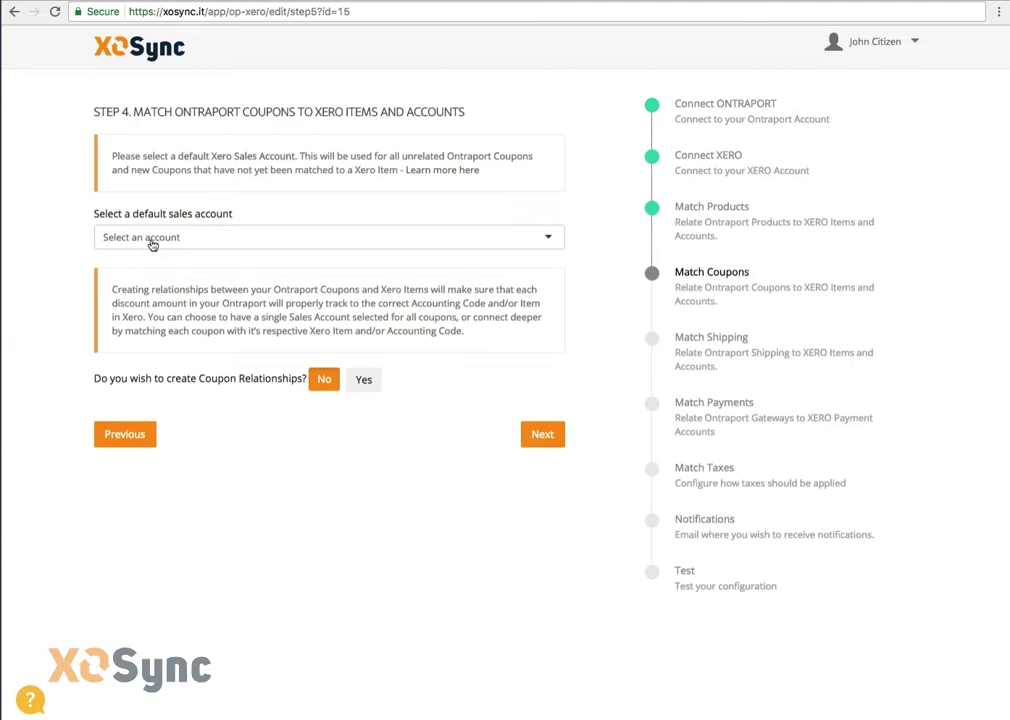
In XOSync, set the default sales account for coupons to 210-Sales Discounts and choose to create coupon relationships
click(151, 240)
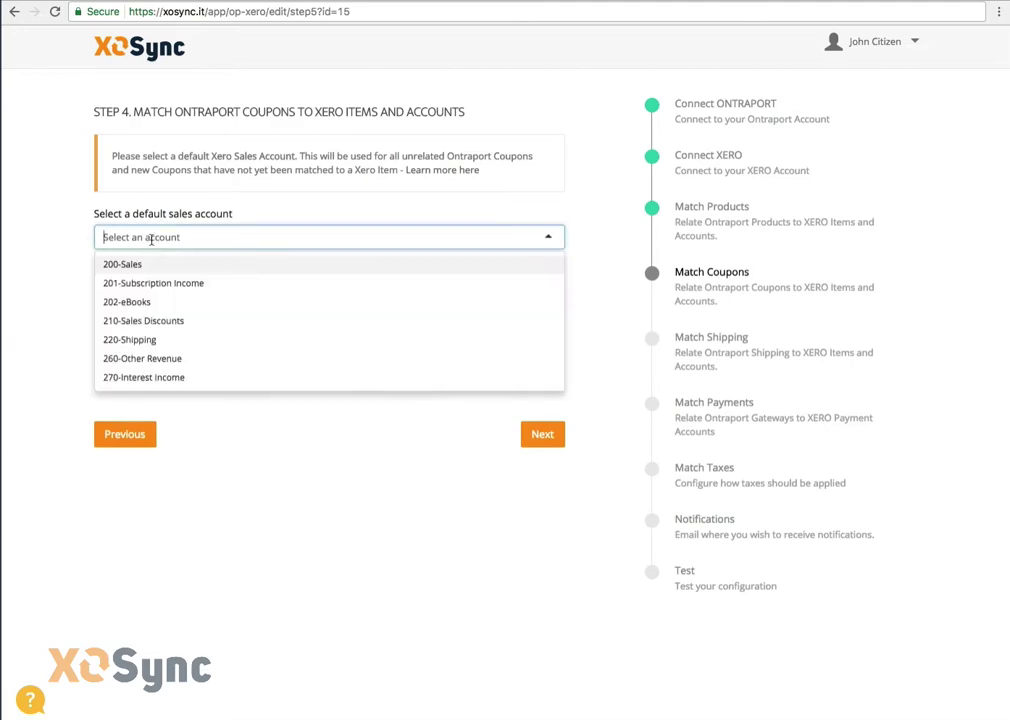
click(113, 322)
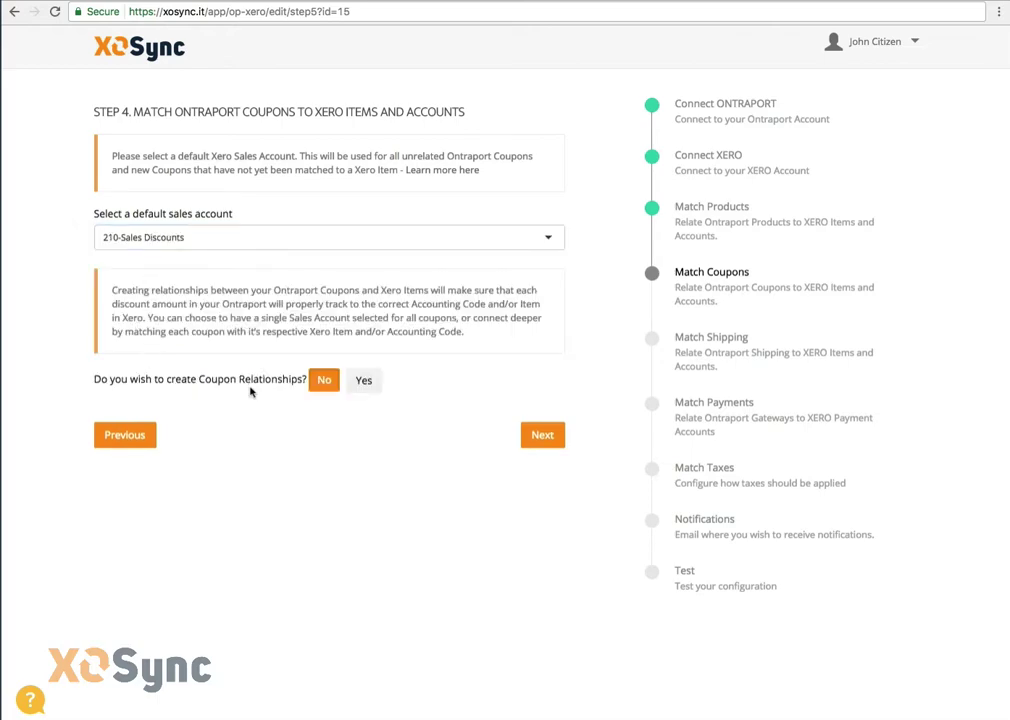
click(363, 380)
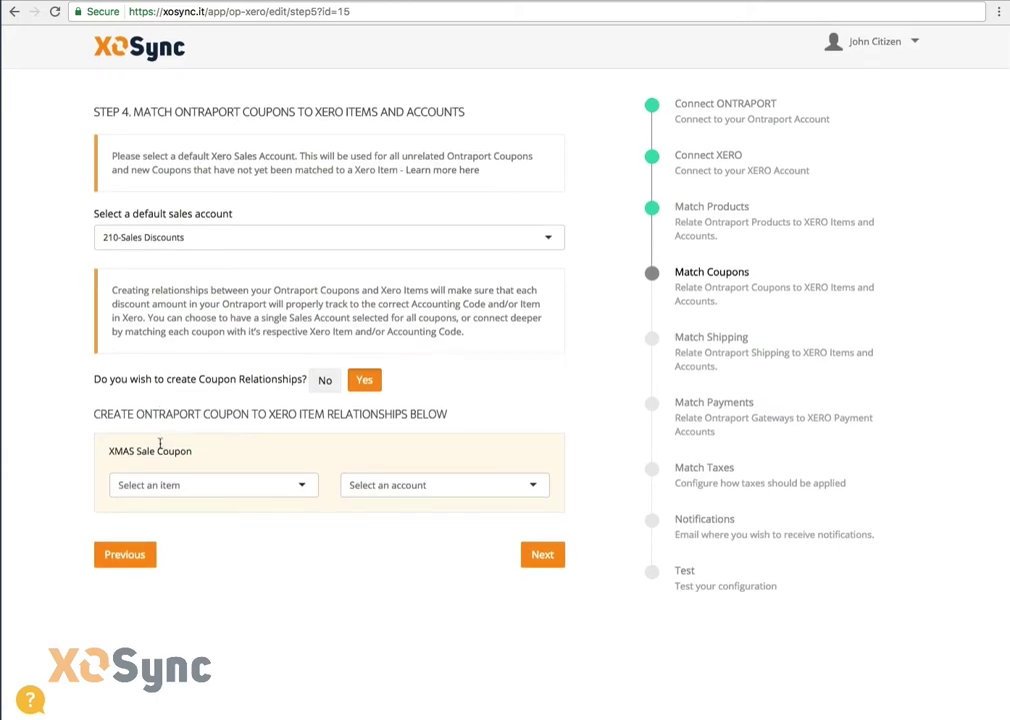
Match the XMAS Sale Coupon to account 202-eBooks without choosing an item, and continue to shipping matching
click(138, 487)
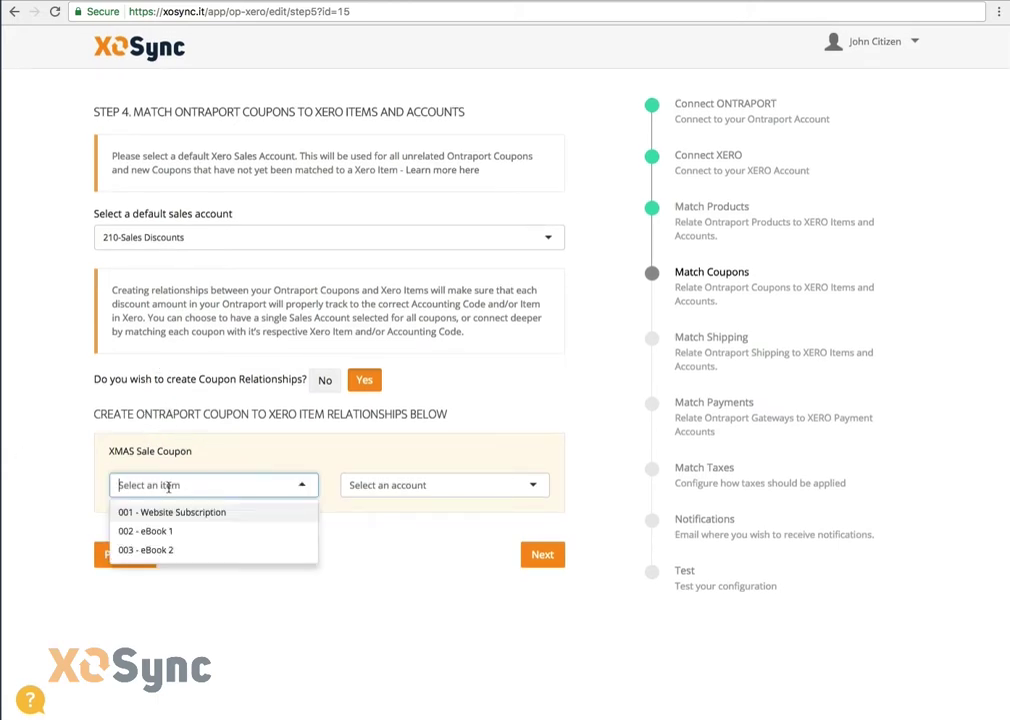
click(160, 566)
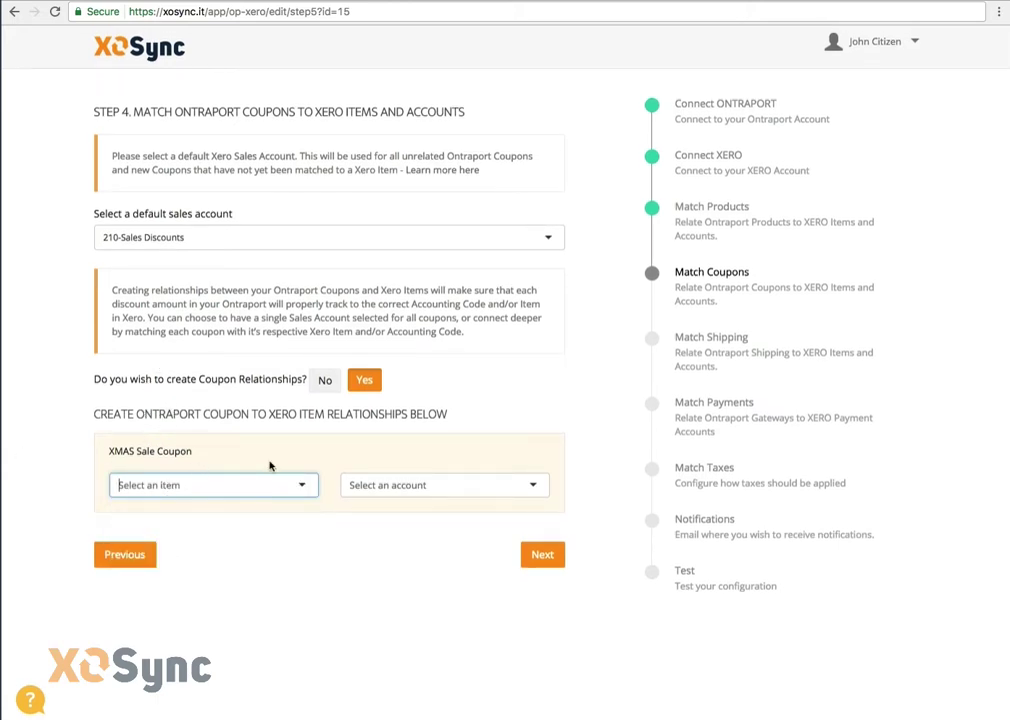
click(390, 481)
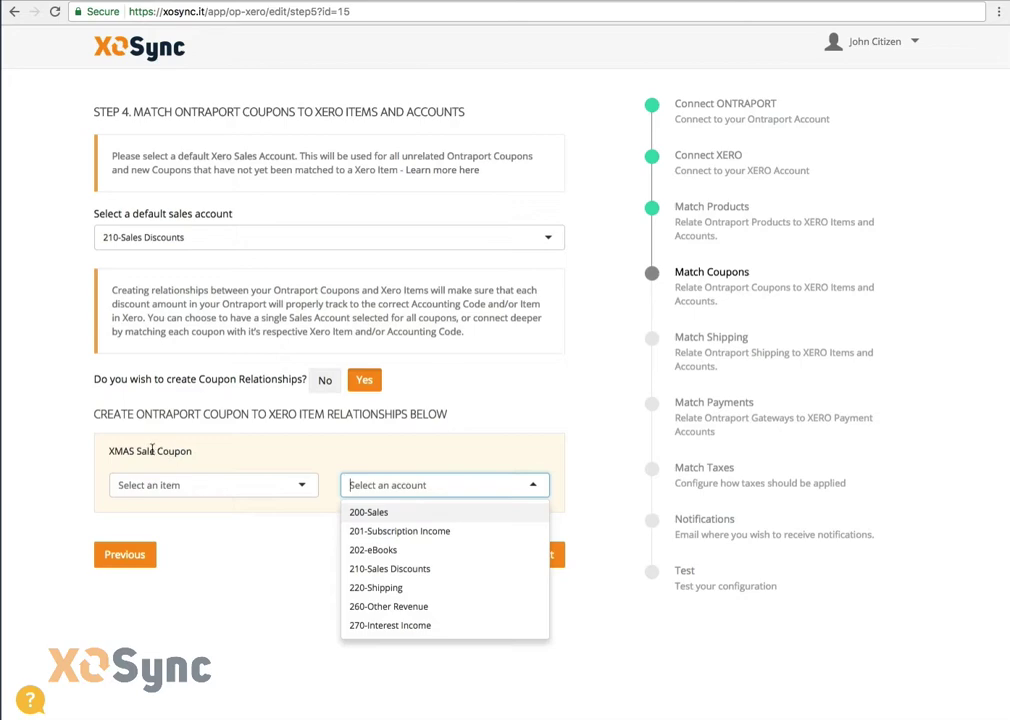
click(385, 550)
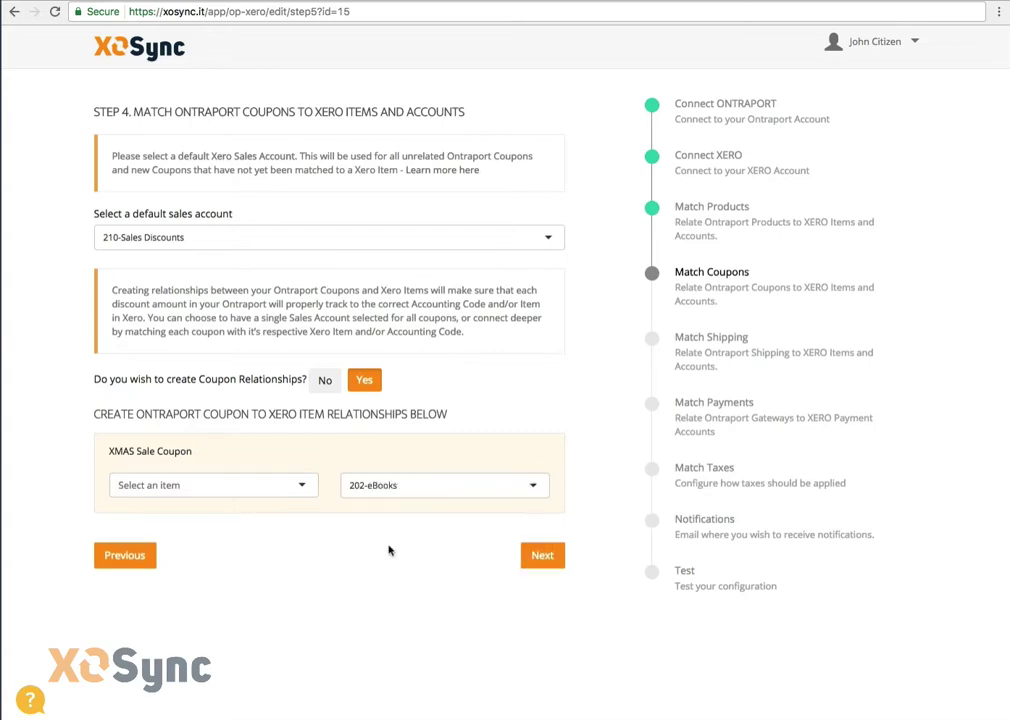
click(548, 558)
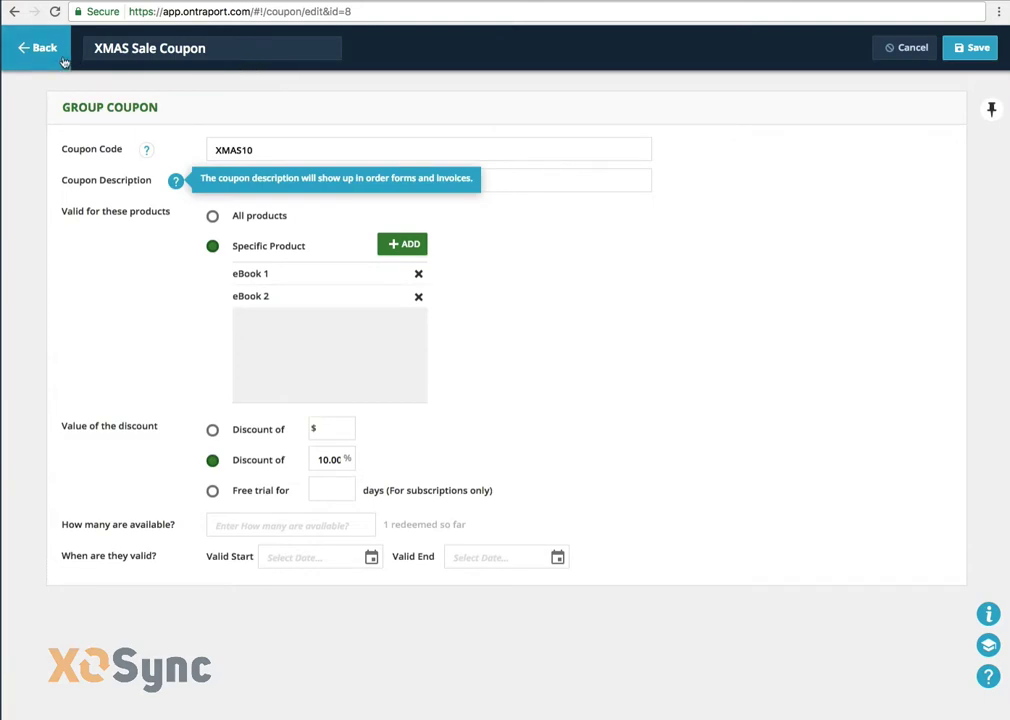
In ONTRAPORT, leave the coupon without saving changes and view the shipping methods in the sales settings
click(45, 48)
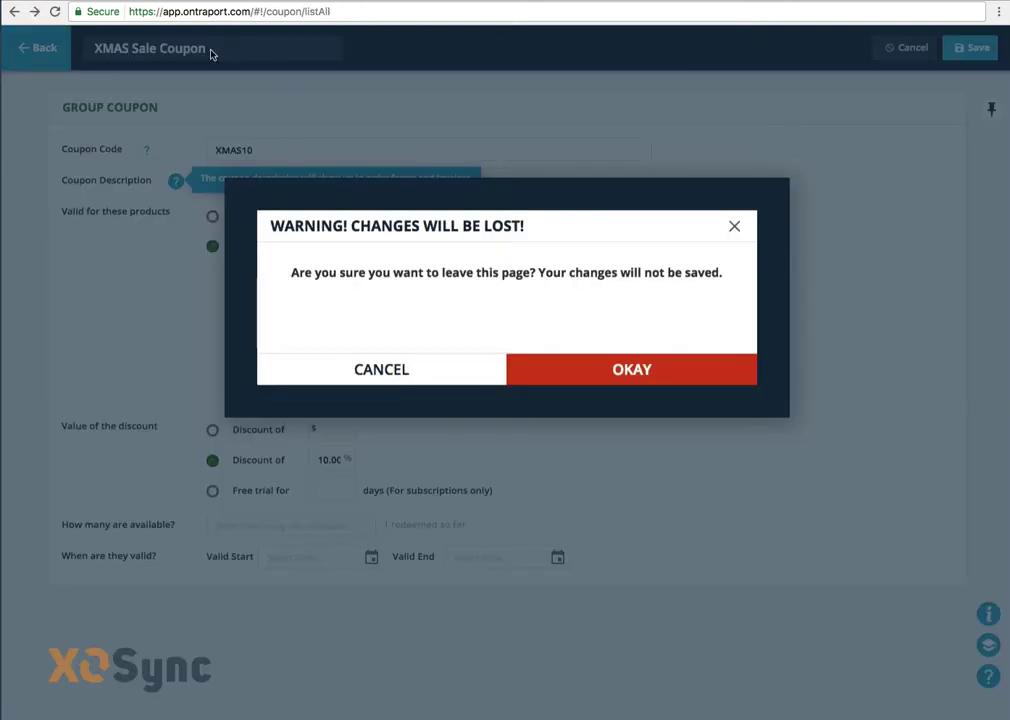
click(631, 369)
mouse_move(316, 48)
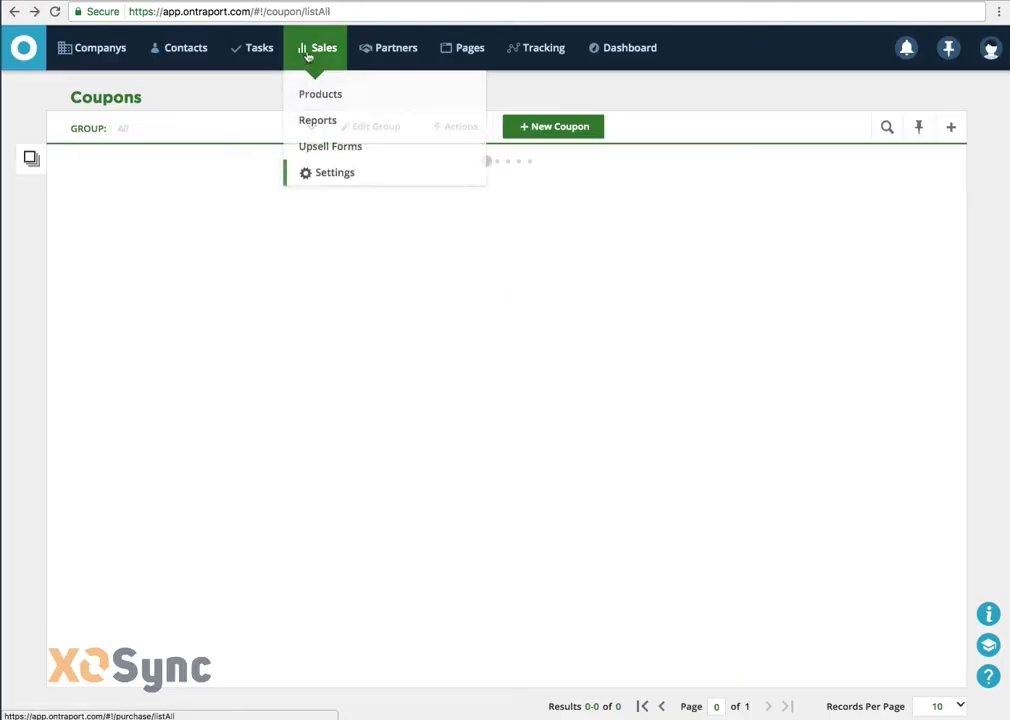
click(321, 173)
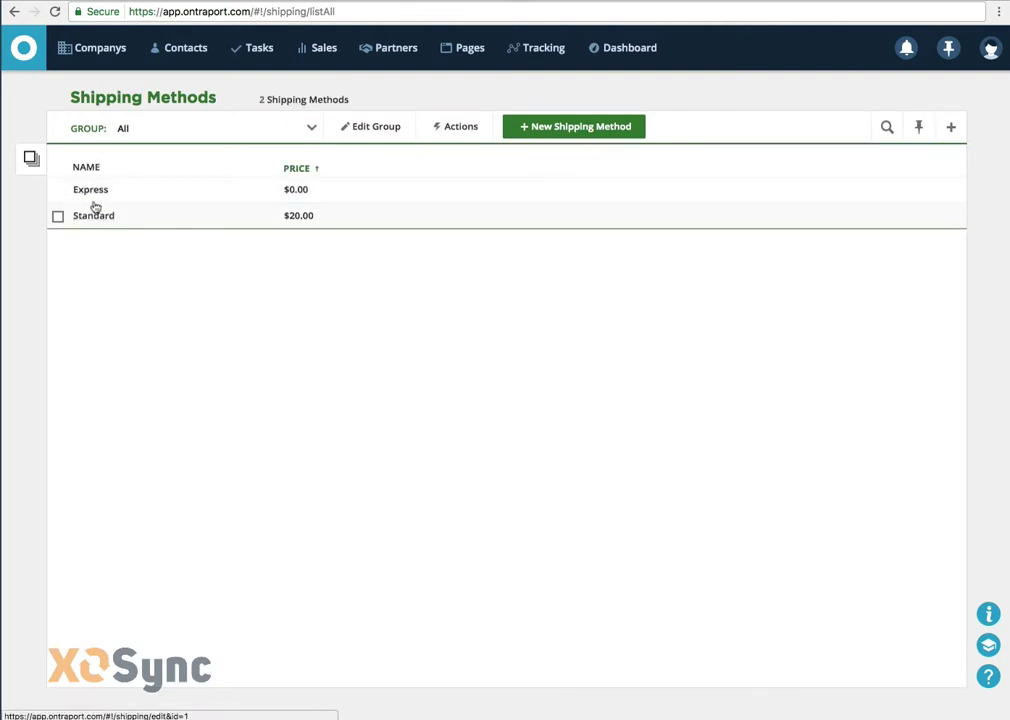
In XOSync, set the default shipping account to 220-Shipping, enable shipping relationships, and view the item choices for Standard shipping
click(379, 5)
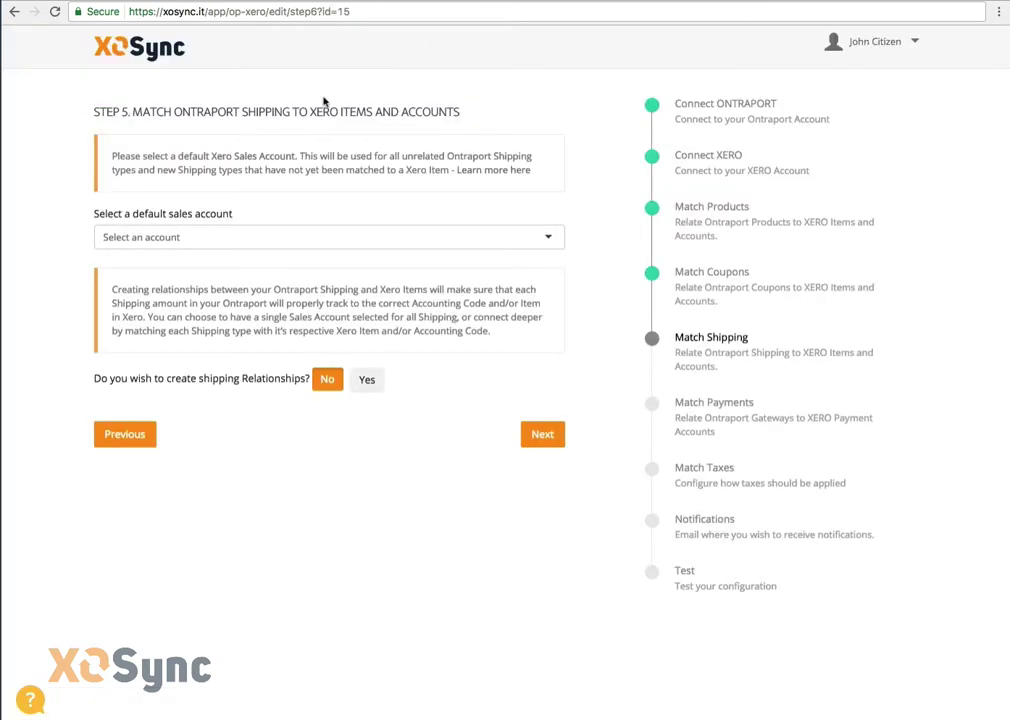
click(302, 237)
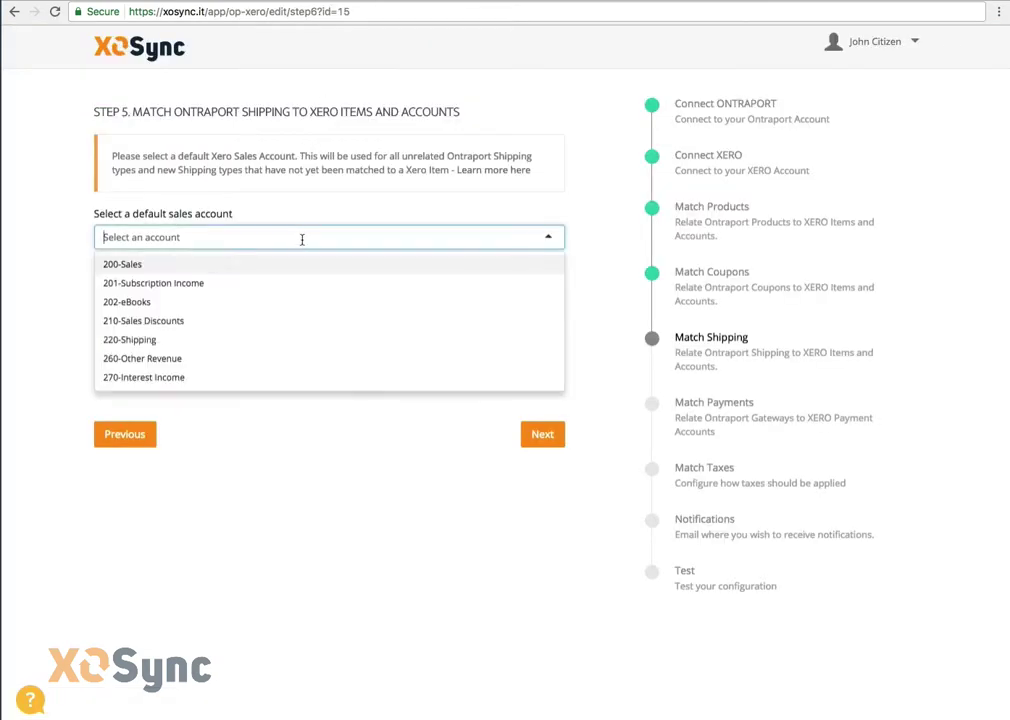
click(140, 339)
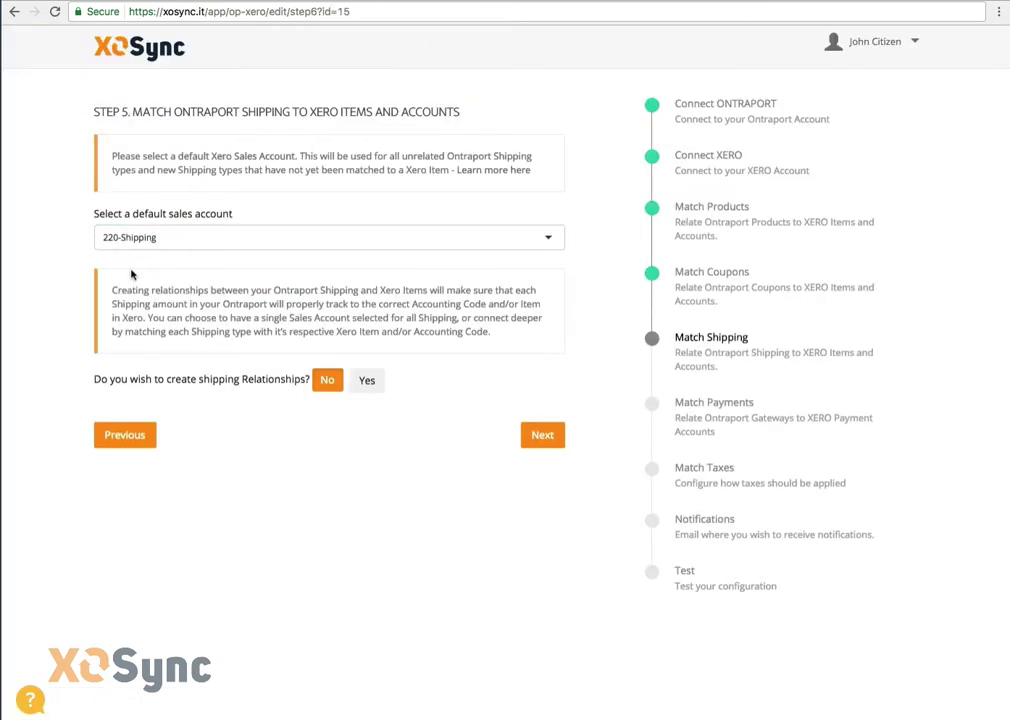
click(378, 384)
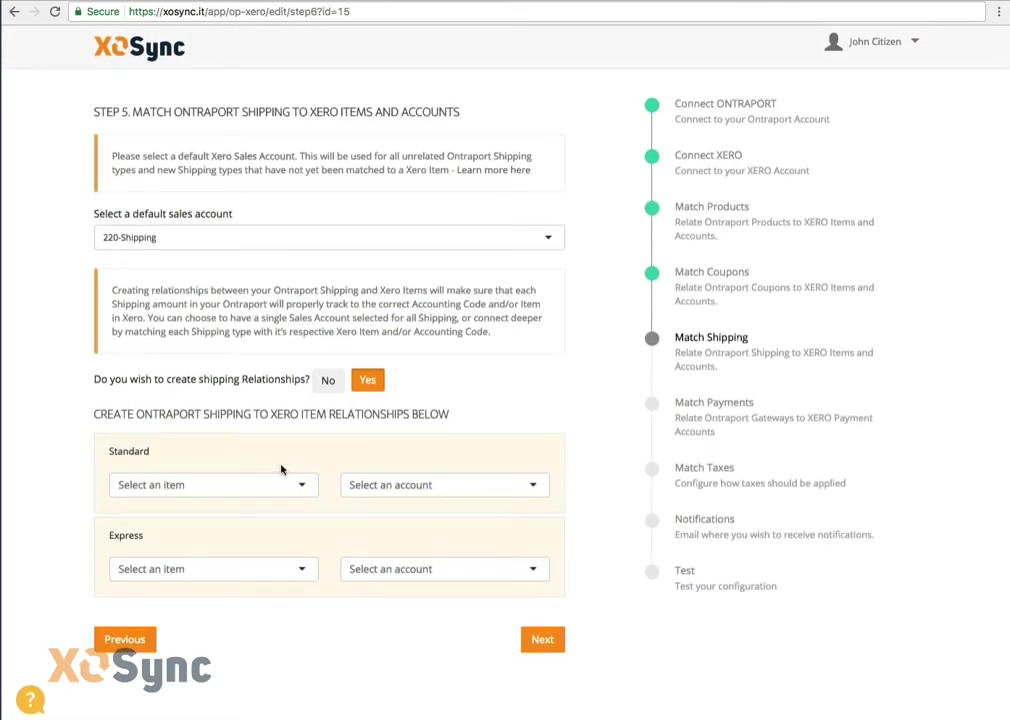
click(242, 485)
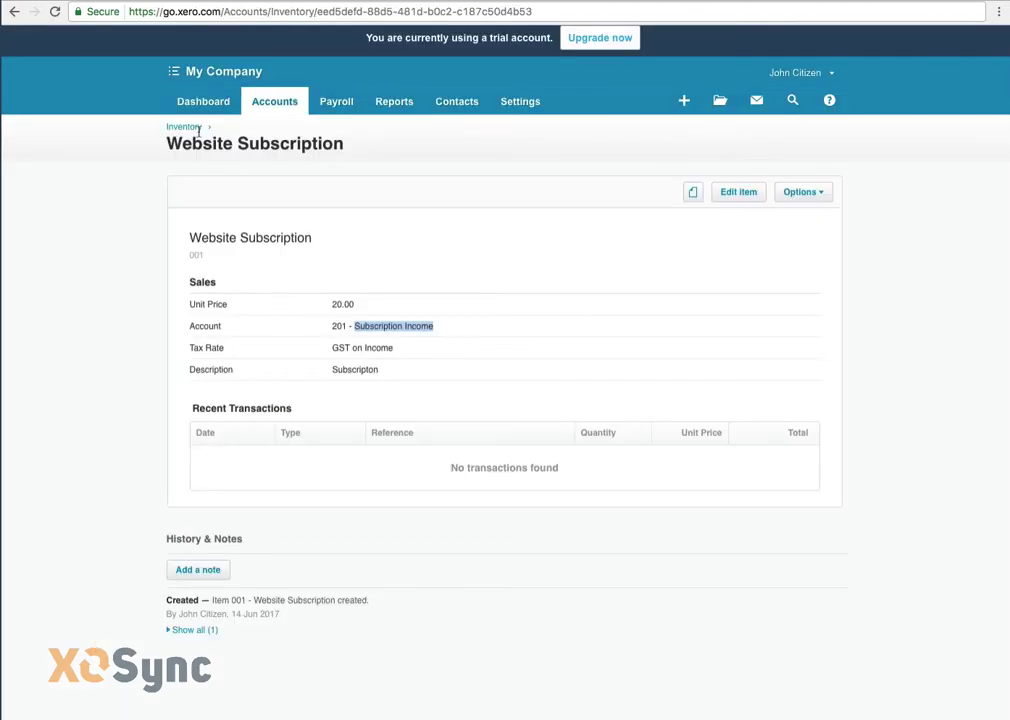
In Xero's inventory, start a new item with code 004 and the name Shipping
click(186, 127)
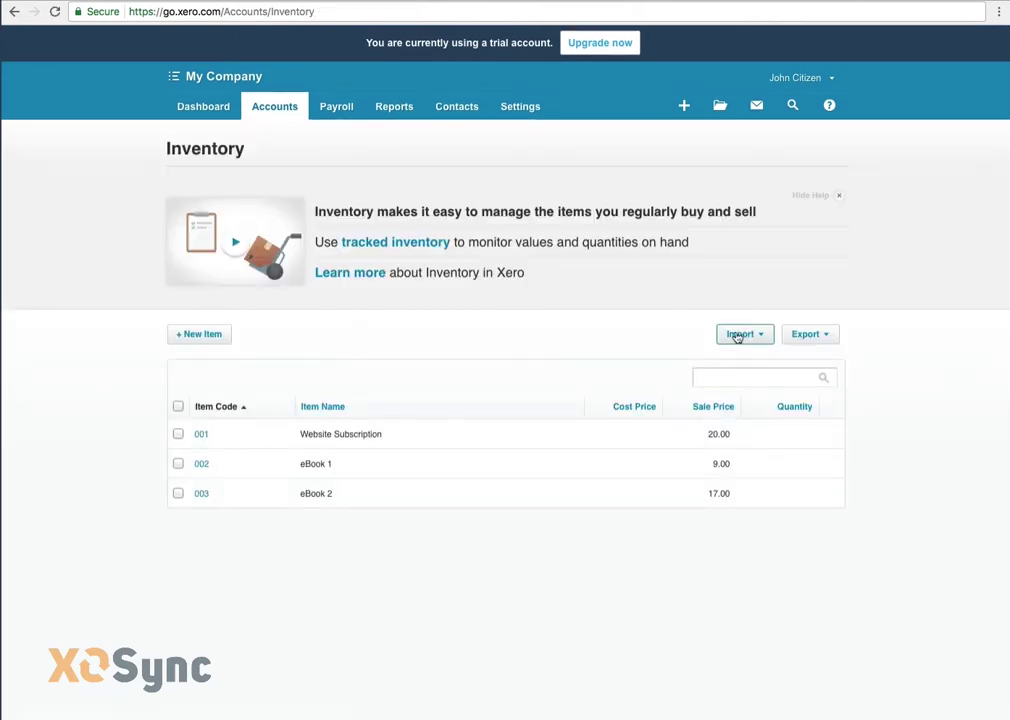
click(214, 336)
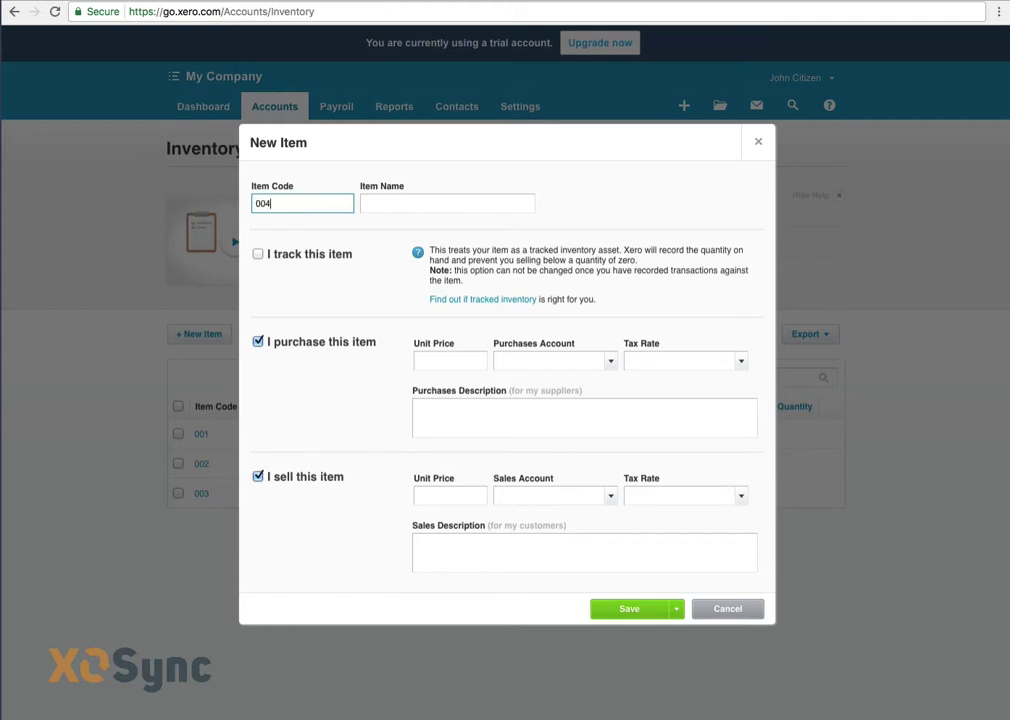
key(Tab)
text(S)
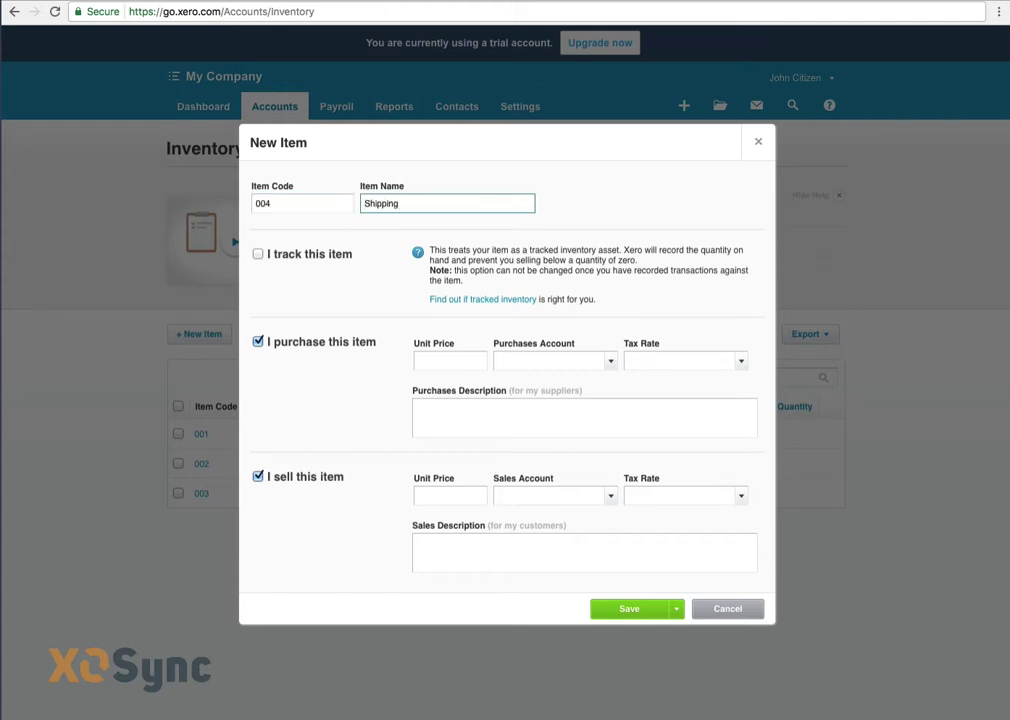
Exclude the Shipping item from purchases, set its sales account to 220 - Shipping, and save it
click(258, 341)
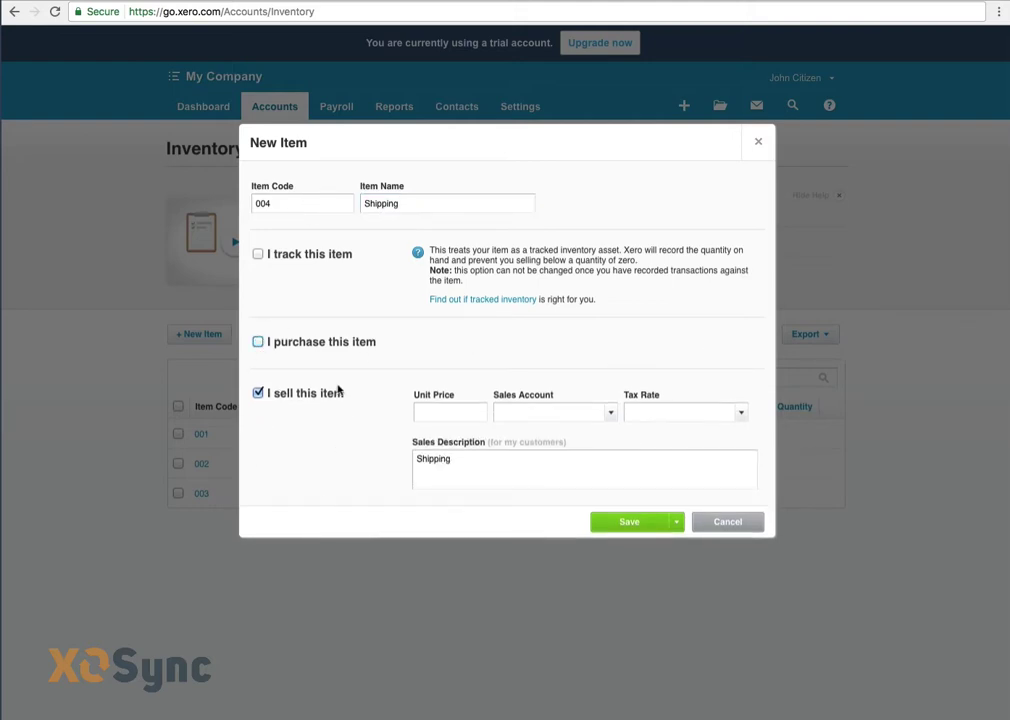
click(606, 414)
scroll(606, 508, down, 1)
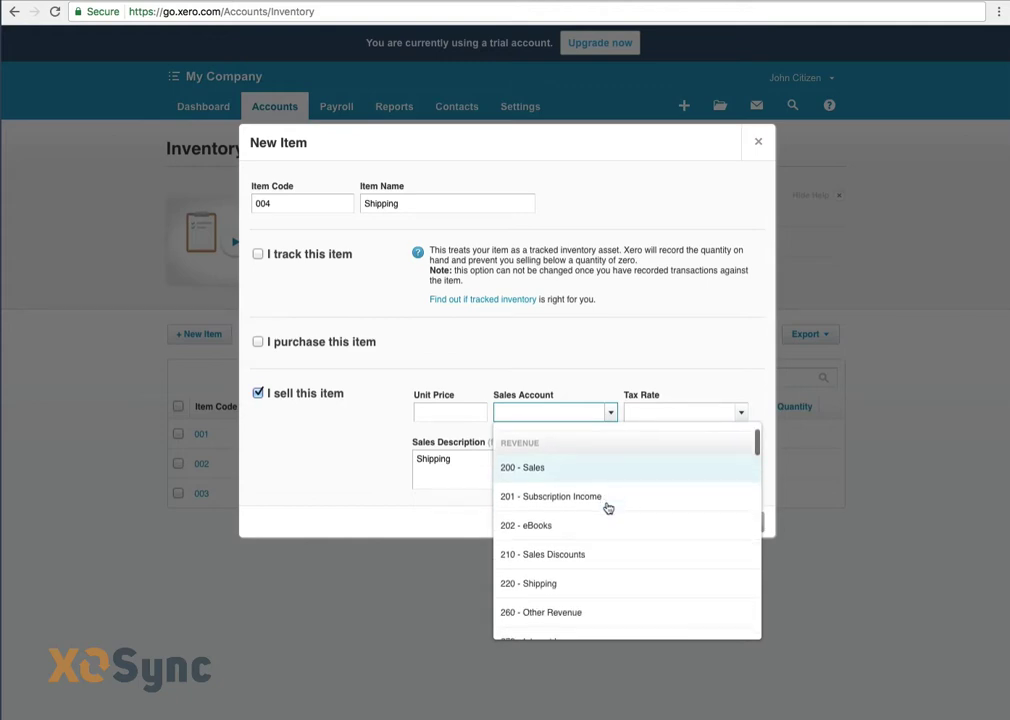
scroll(606, 508, down, 1)
click(597, 527)
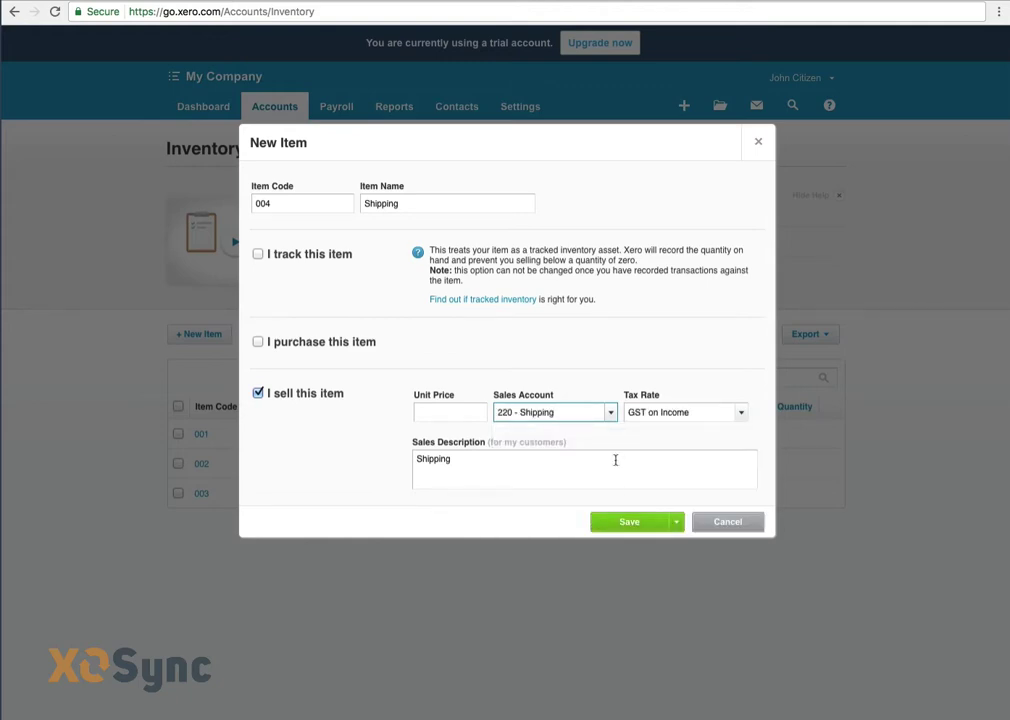
click(611, 521)
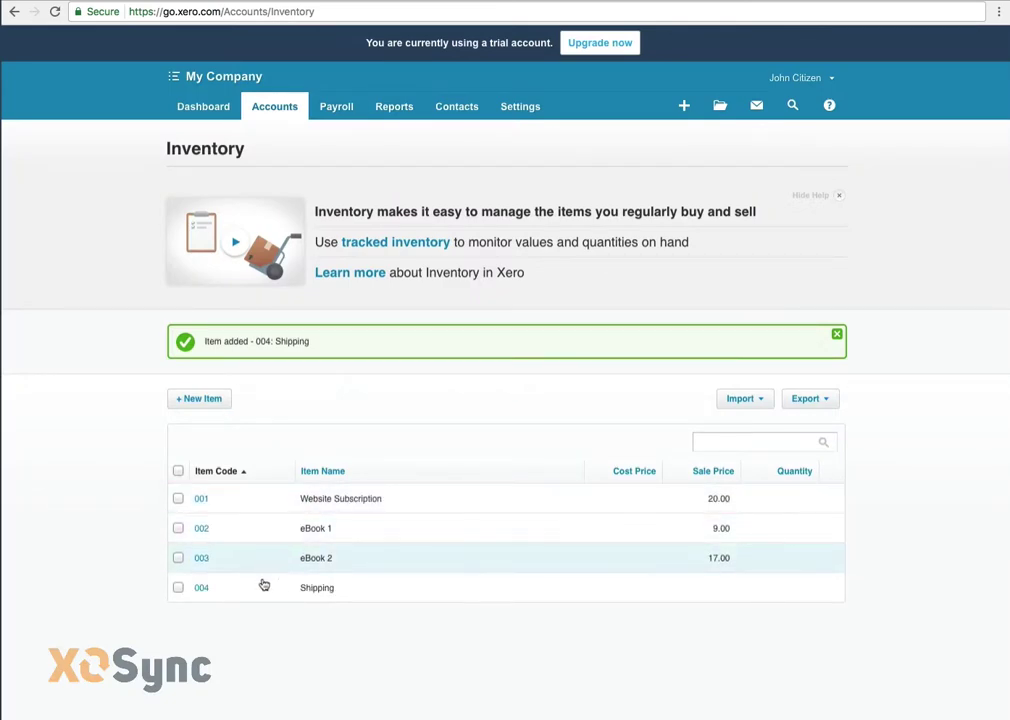
In XOSync, refresh the available Xero items by going back to coupon matching and returning to shipping matching
click(304, 105)
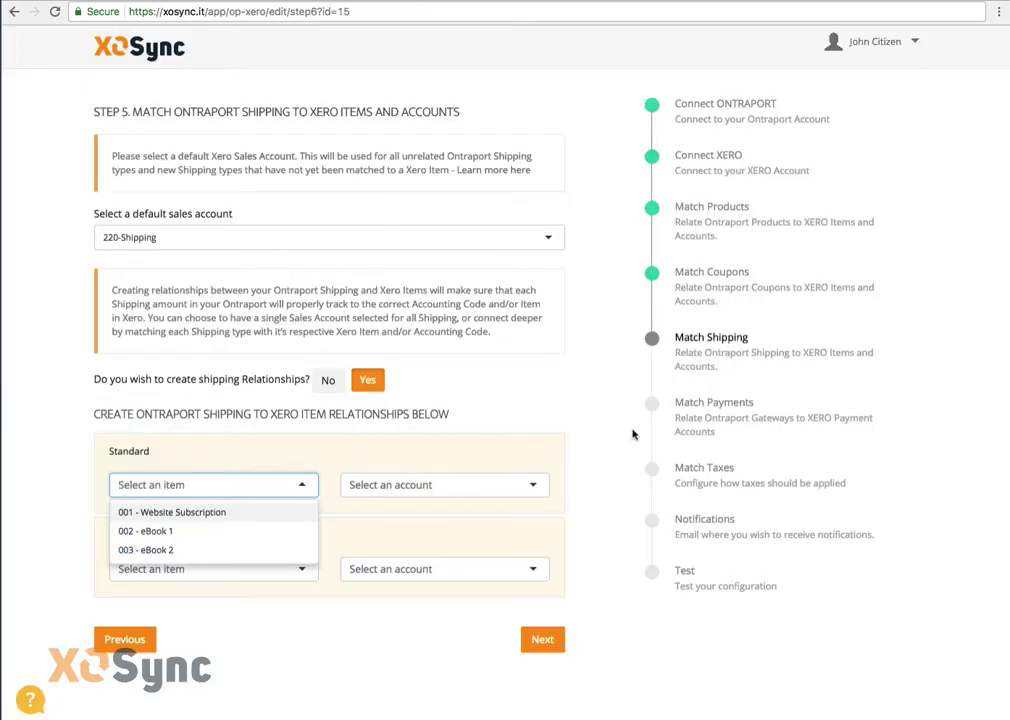
click(481, 541)
click(185, 485)
click(362, 570)
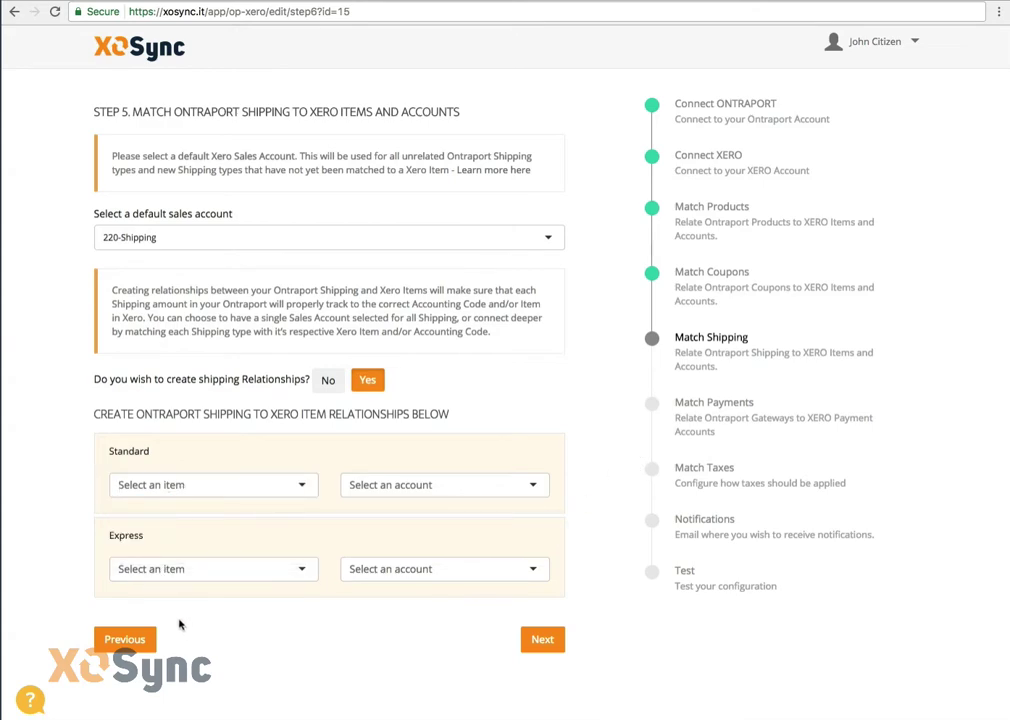
click(195, 484)
click(113, 630)
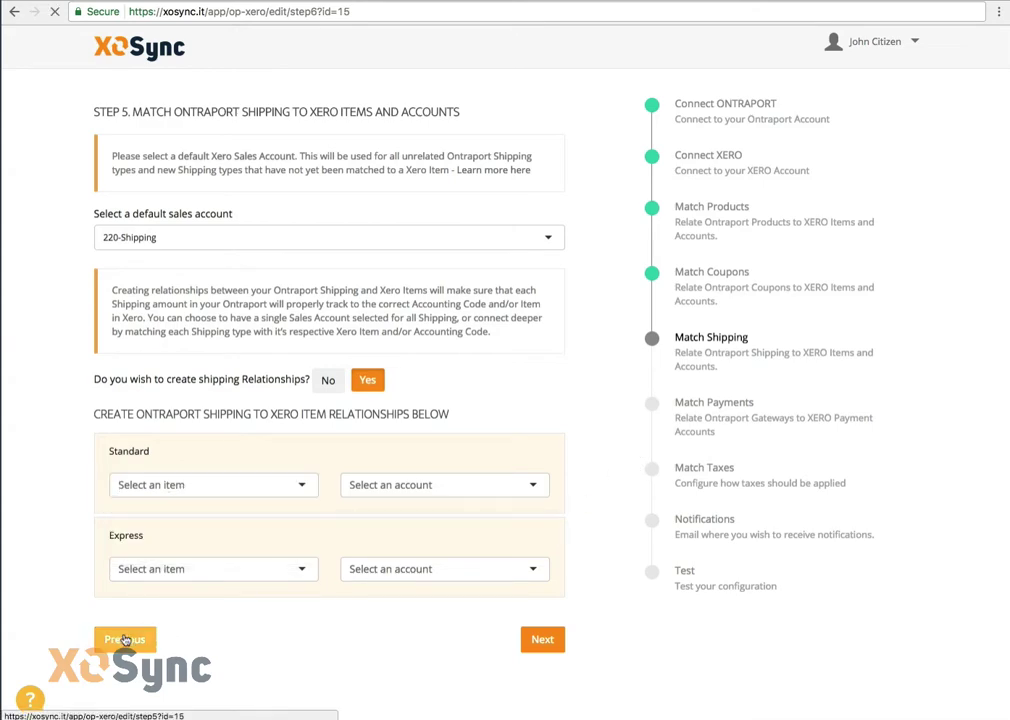
click(130, 632)
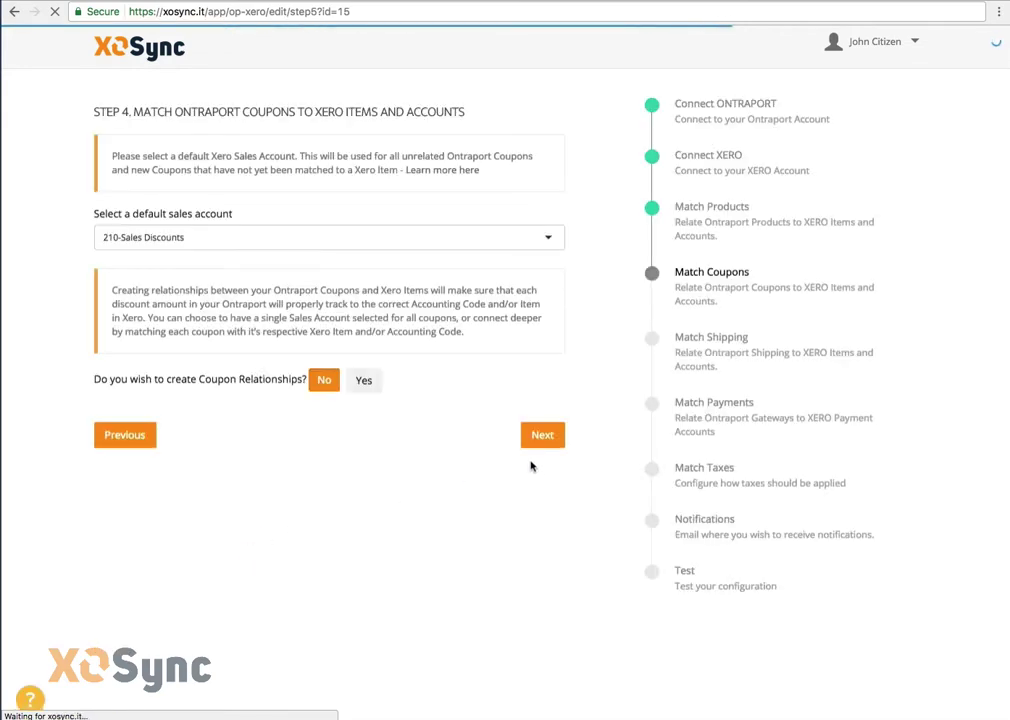
click(542, 440)
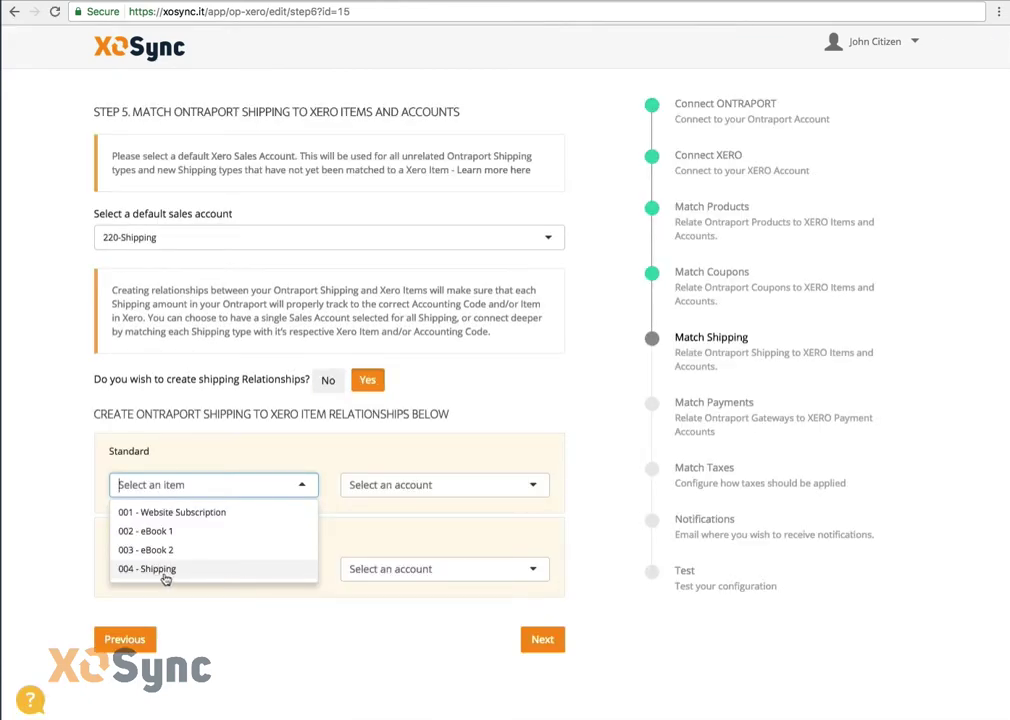
Match both Standard and Express shipping to item 004 - Shipping and continue to payment matching
click(164, 572)
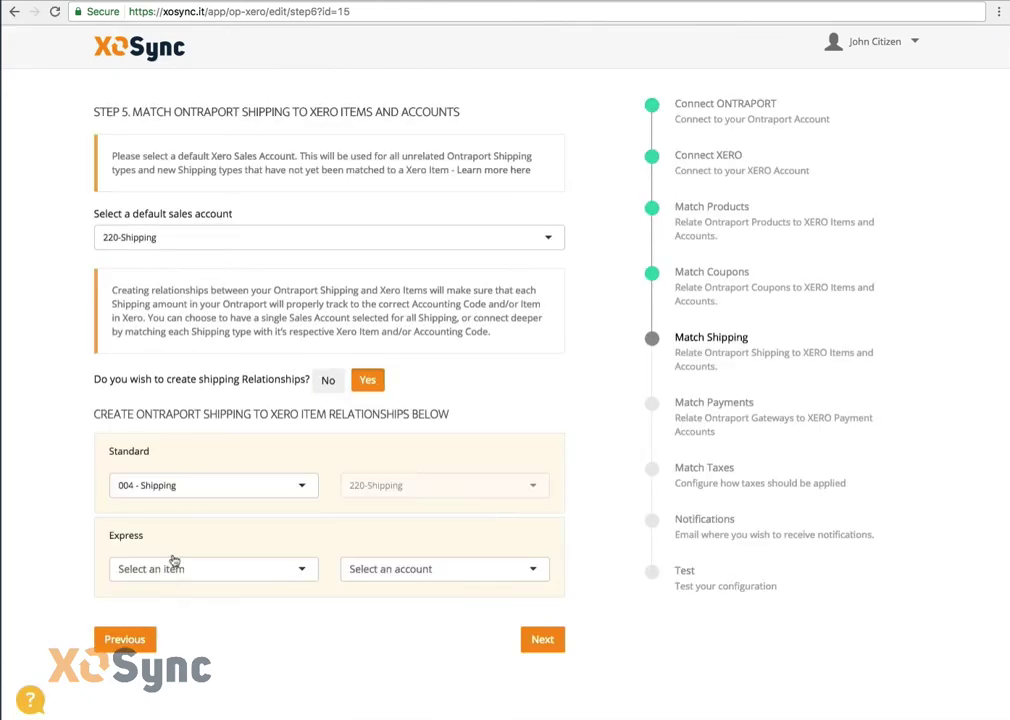
click(172, 569)
click(178, 648)
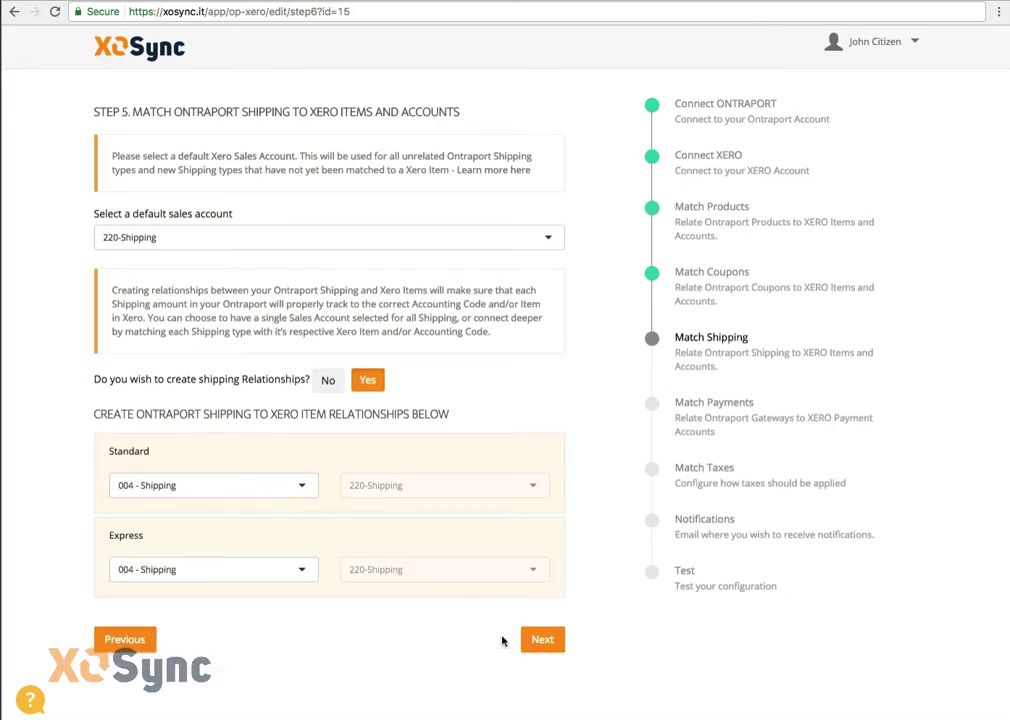
click(545, 640)
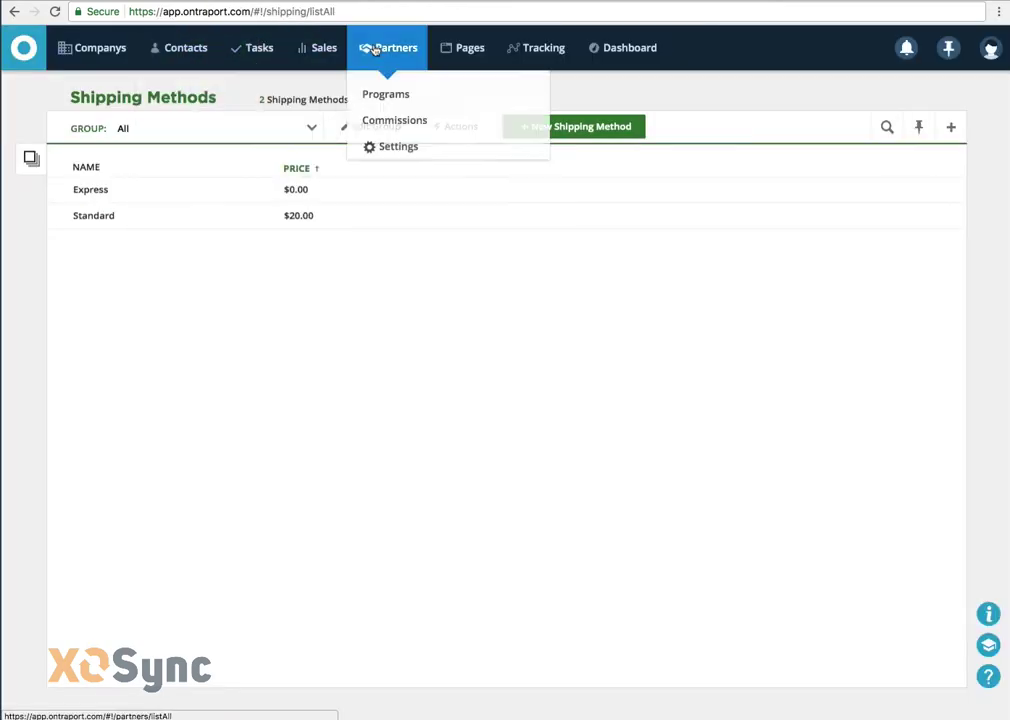
In ONTRAPORT, view the payment gateways in the sales settings
click(322, 50)
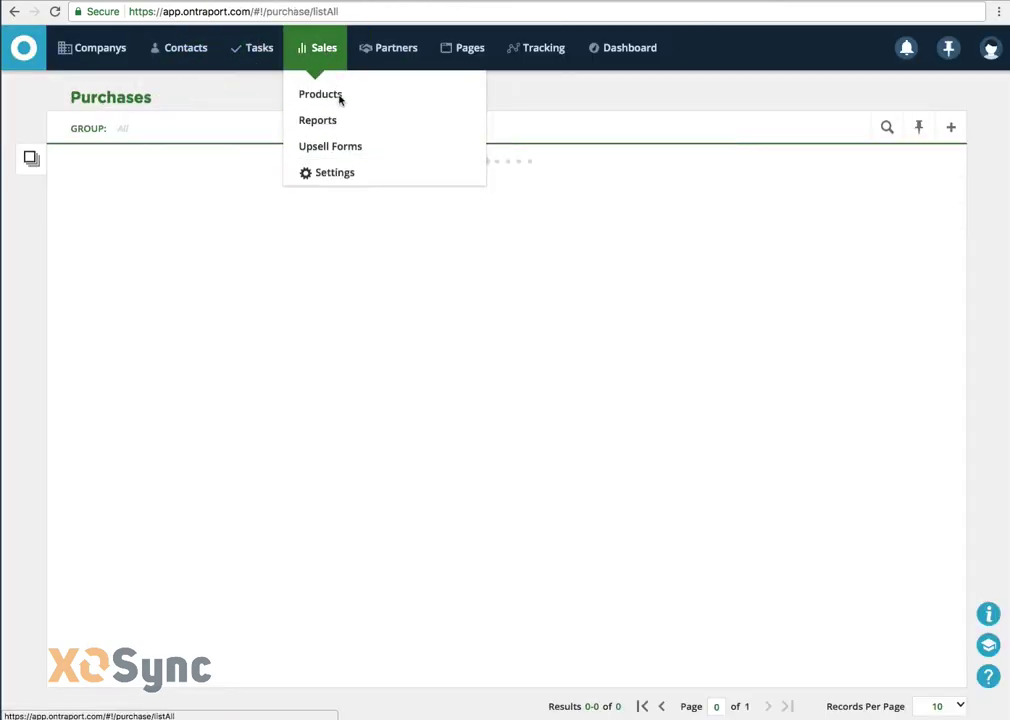
click(335, 172)
click(138, 143)
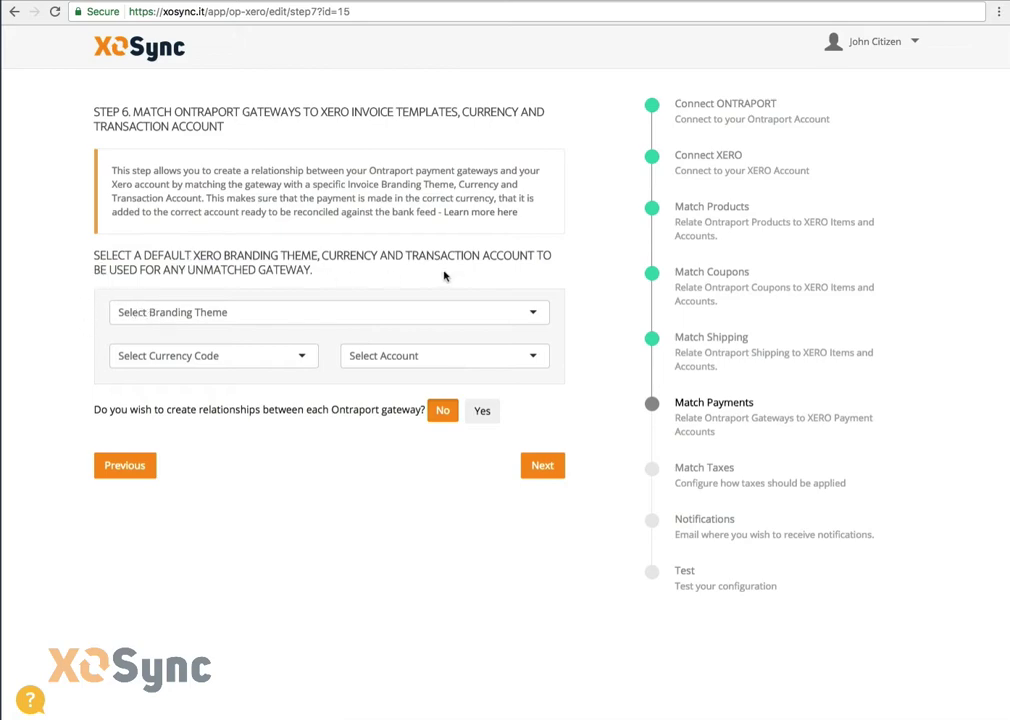
View the default branding theme choices in XOSync, and examine the matching branding themes in Xero's invoice settings
click(190, 316)
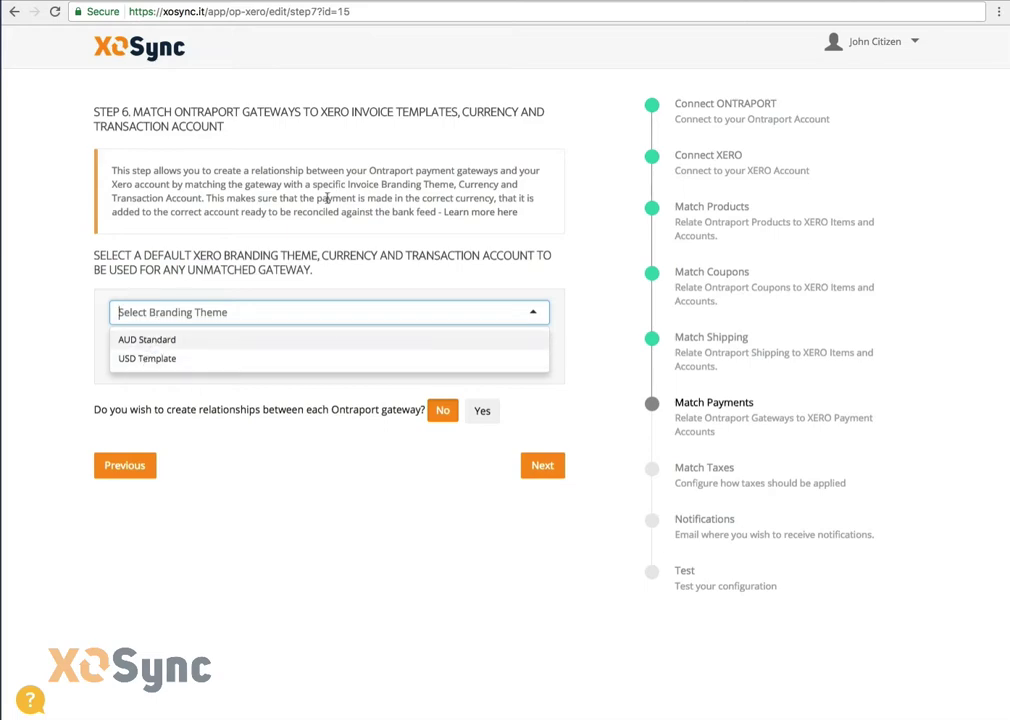
click(285, 123)
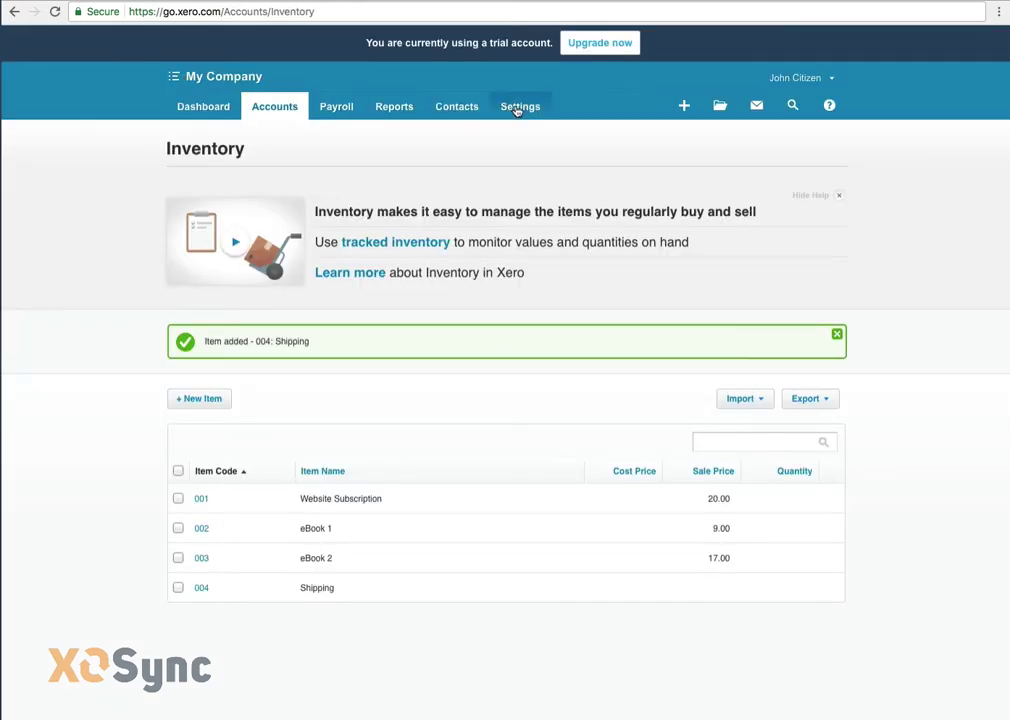
click(517, 111)
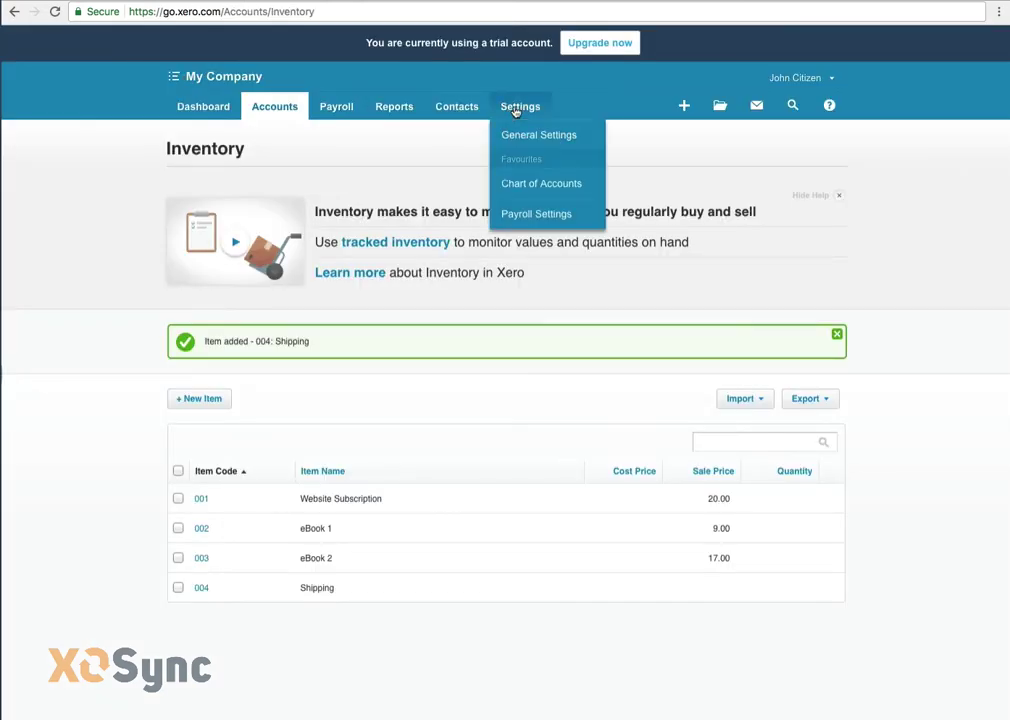
click(516, 181)
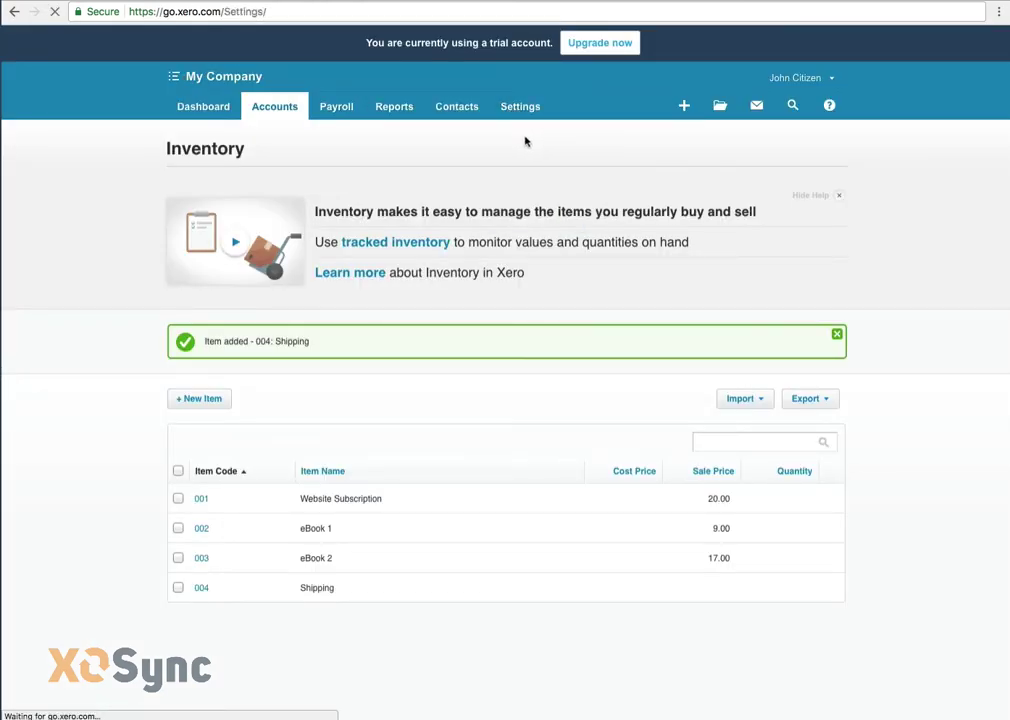
click(547, 400)
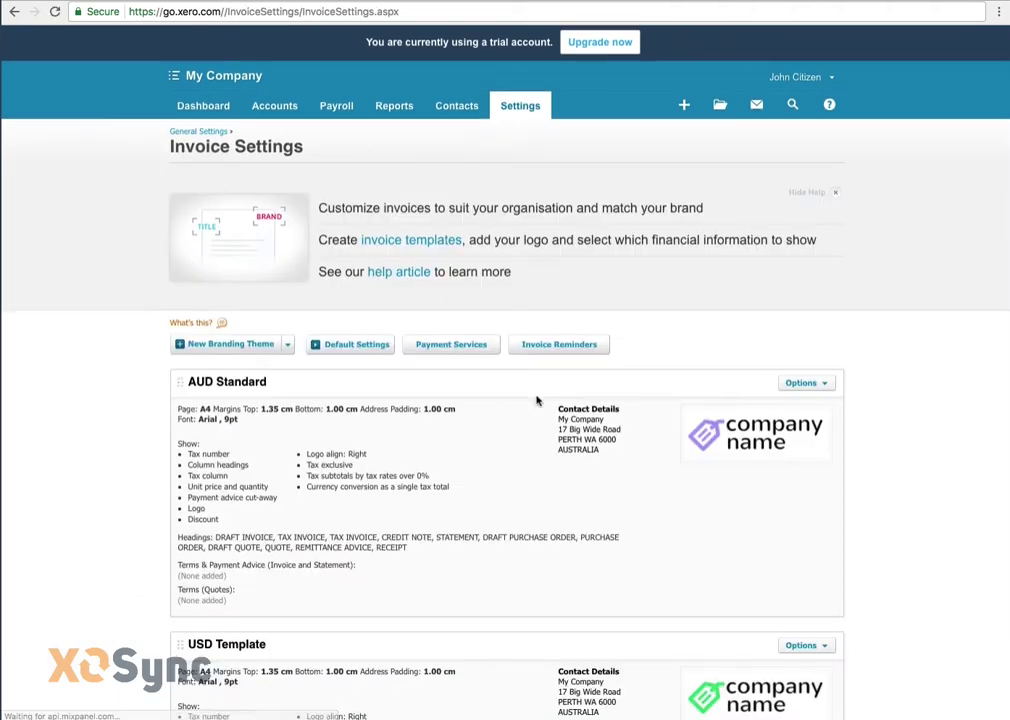
scroll(546, 393, down, 3)
scroll(546, 393, down, 2)
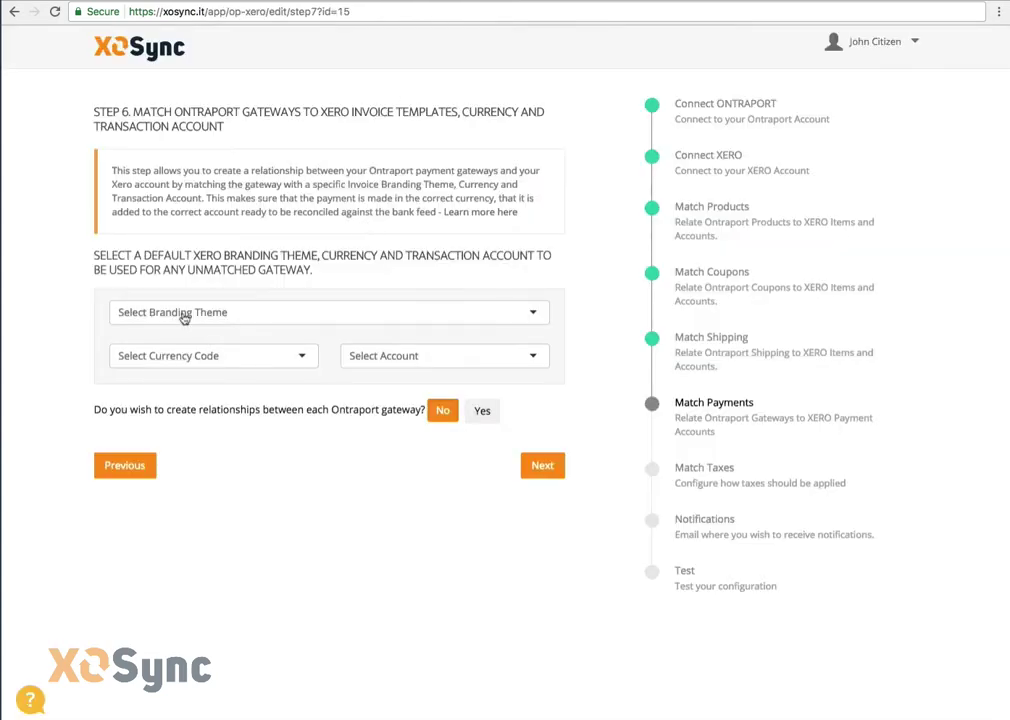
In XOSync, set the default branding theme to USD Template and the default currency to United States Dollar
click(185, 316)
click(170, 340)
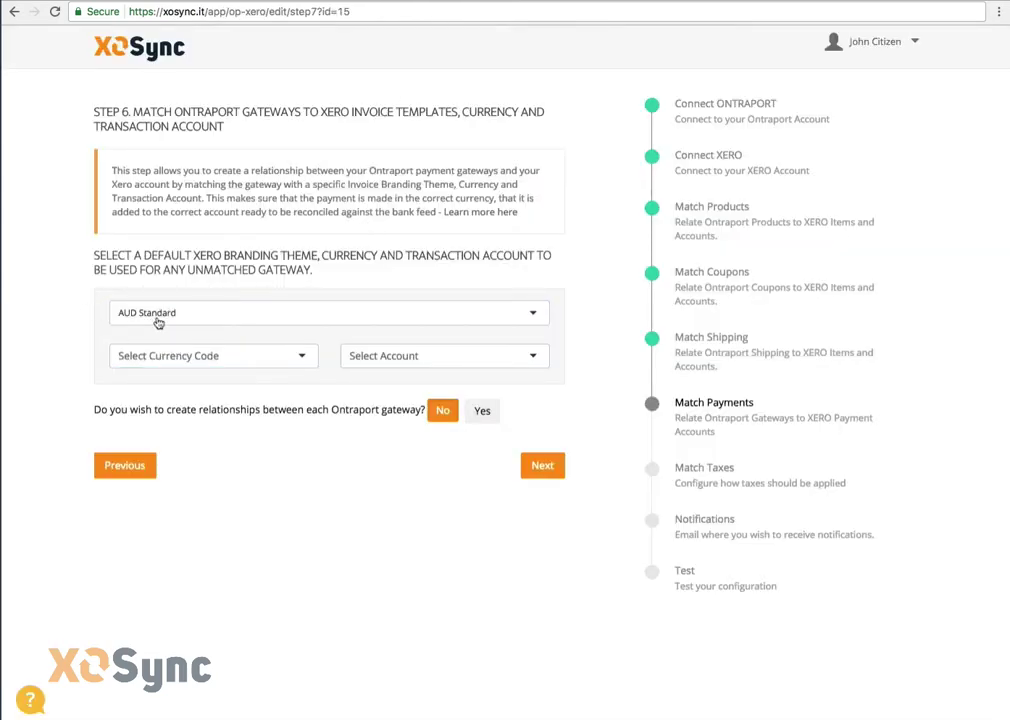
click(160, 317)
click(150, 358)
click(198, 355)
click(158, 401)
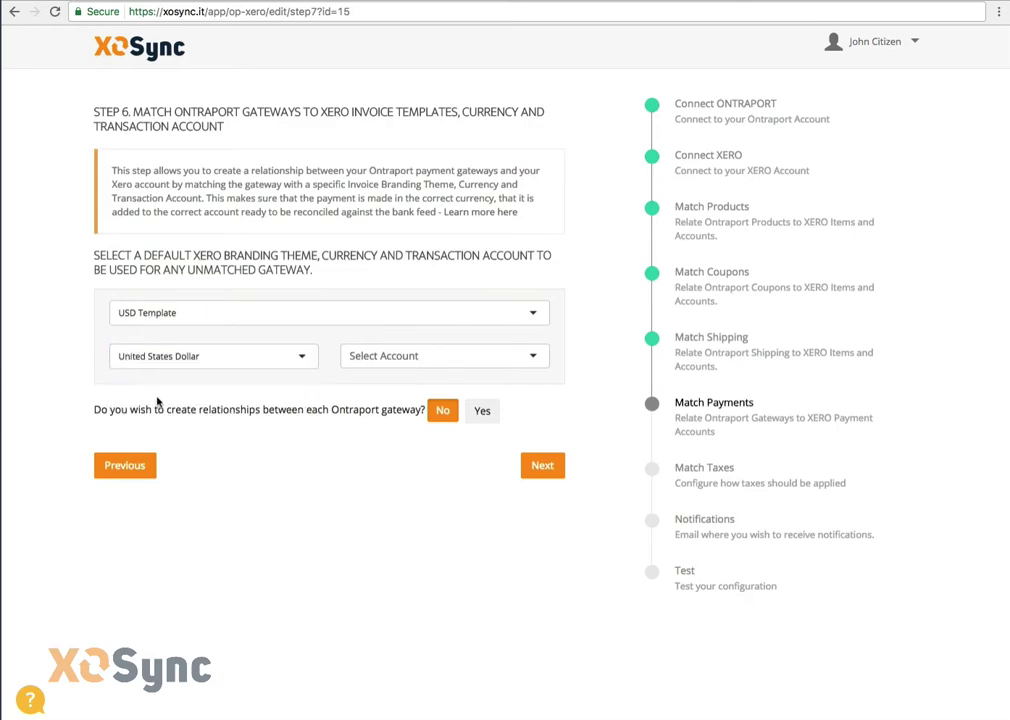
click(149, 318)
click(160, 359)
click(172, 358)
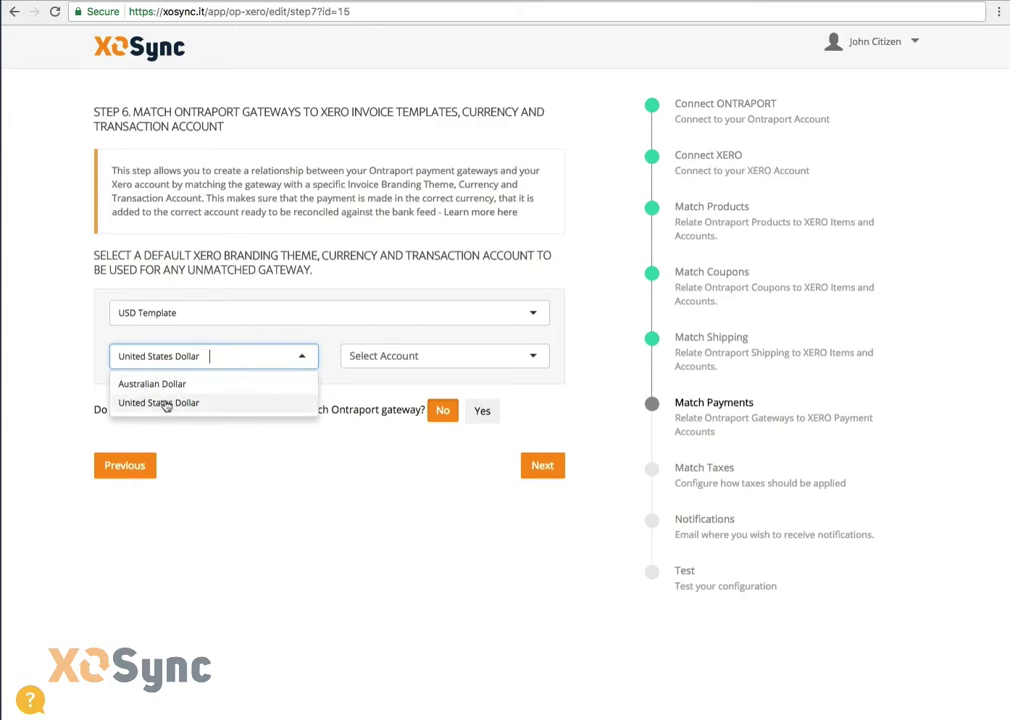
click(166, 403)
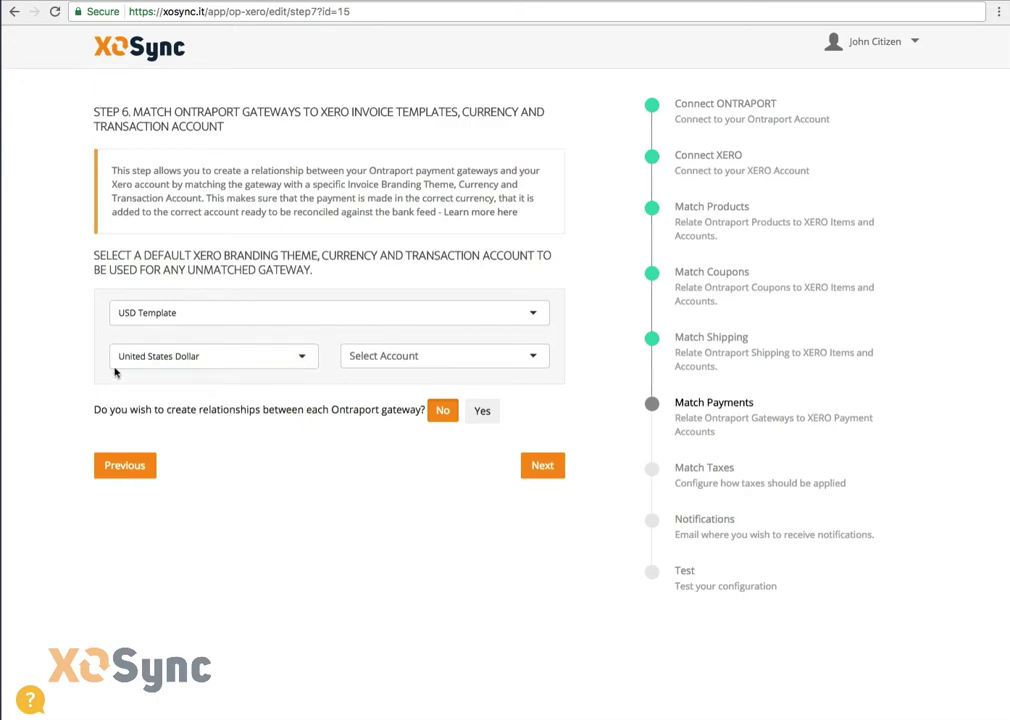
Set the default transaction account for unmatched gateways to 120-Stripe Transaction Account
click(425, 356)
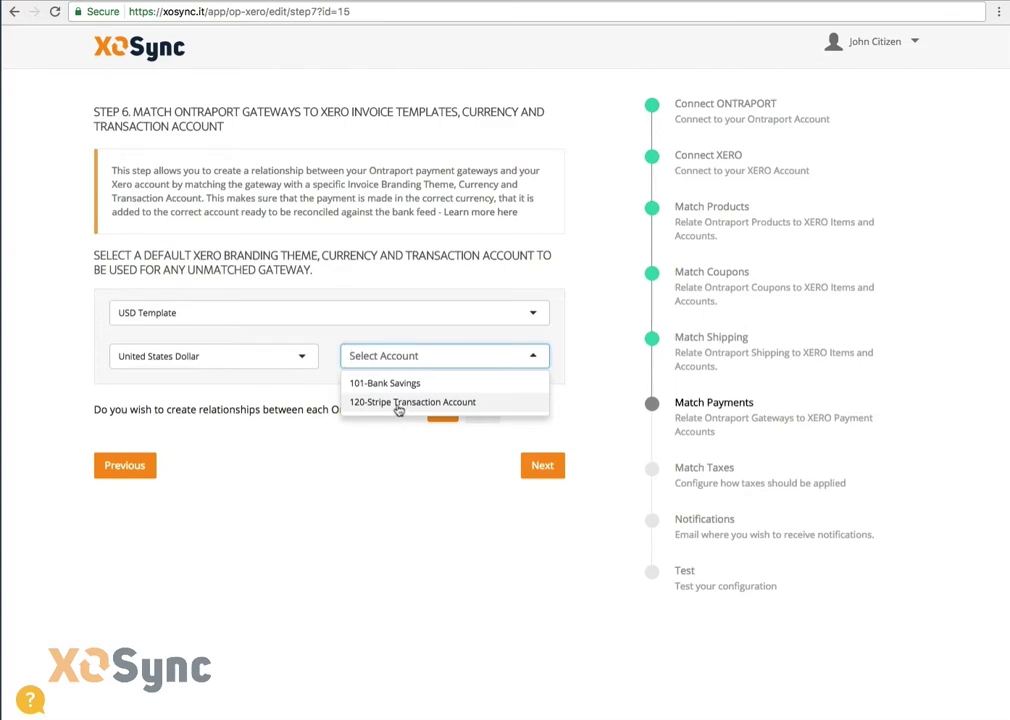
click(410, 402)
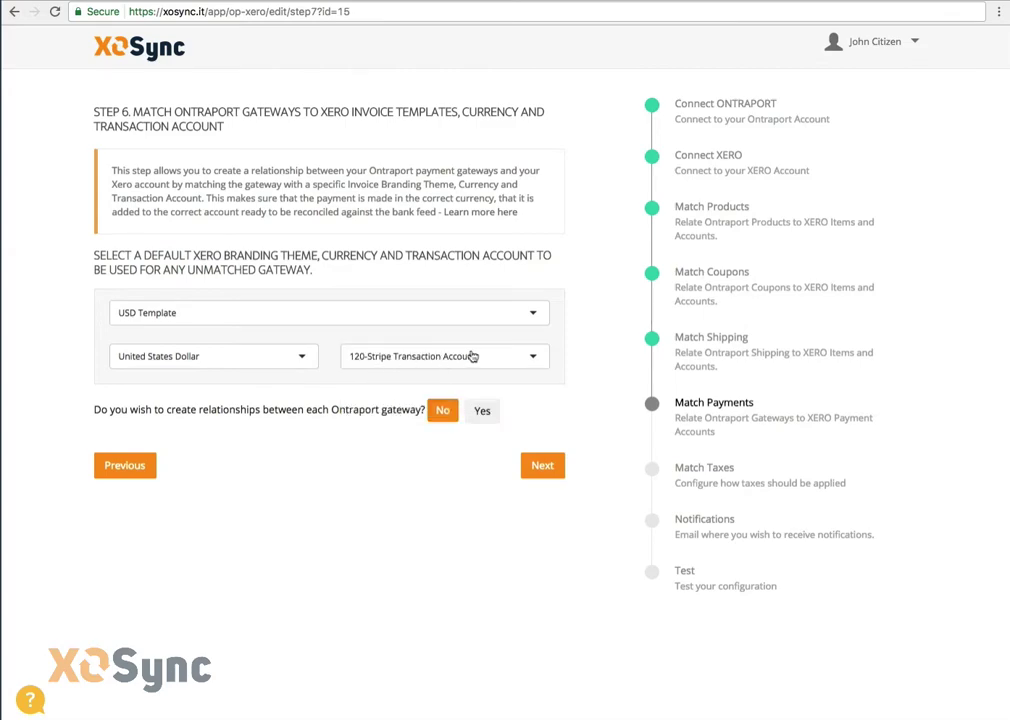
click(446, 364)
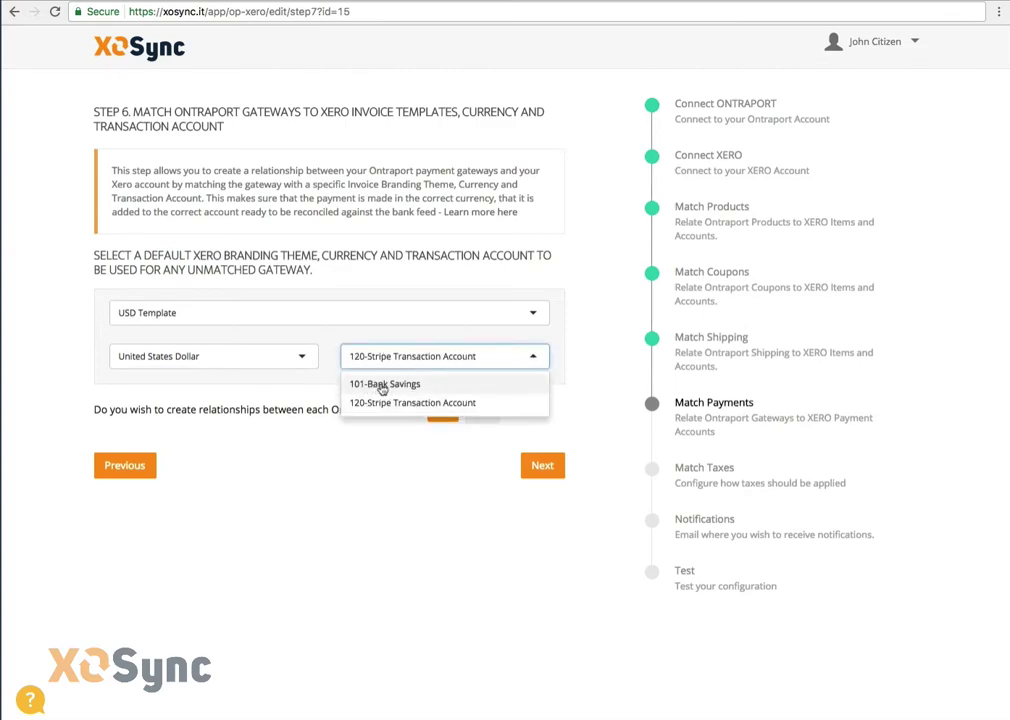
click(396, 402)
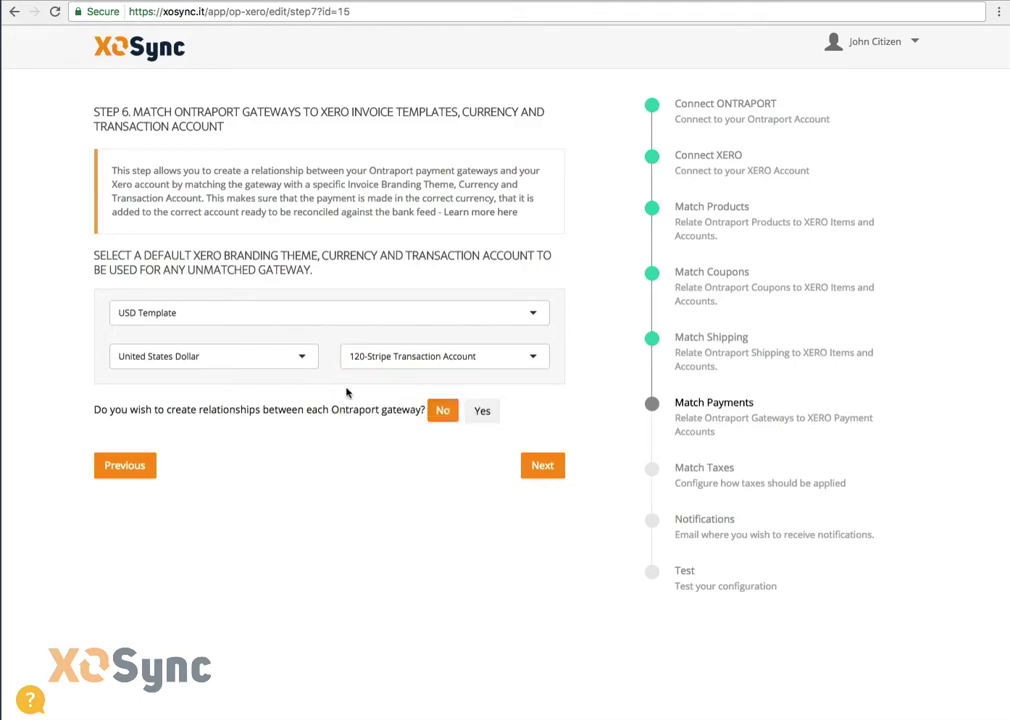
Enable gateway relationships and match Authorize.net to USD Template, United States Dollar and 120-Stripe Transaction Account
click(482, 410)
scroll(293, 392, down, 5)
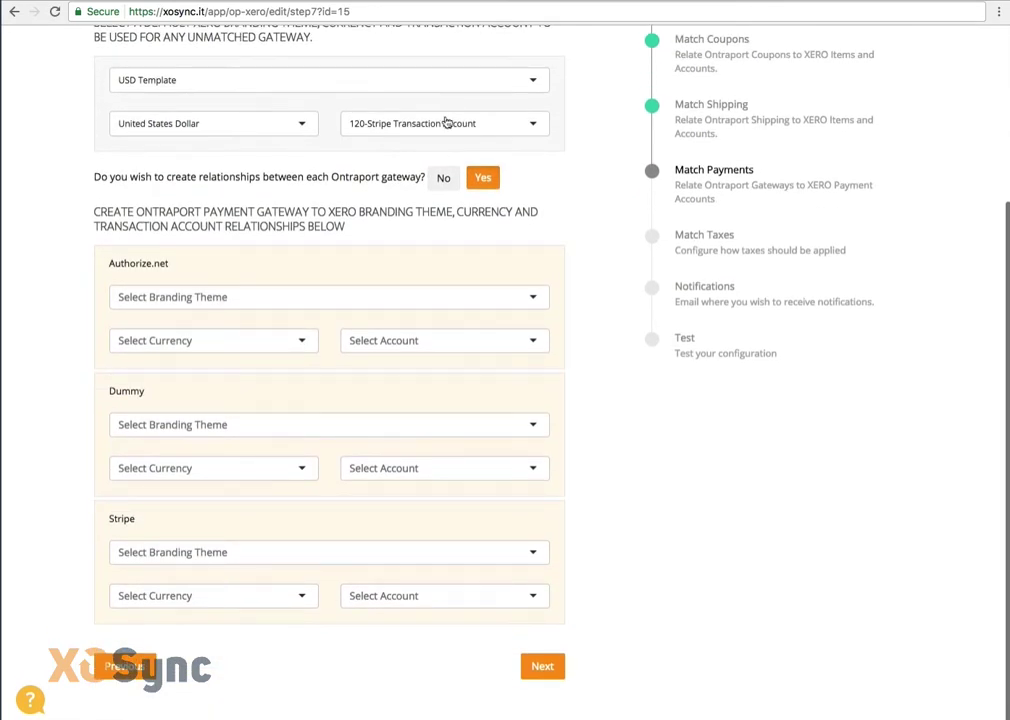
click(195, 298)
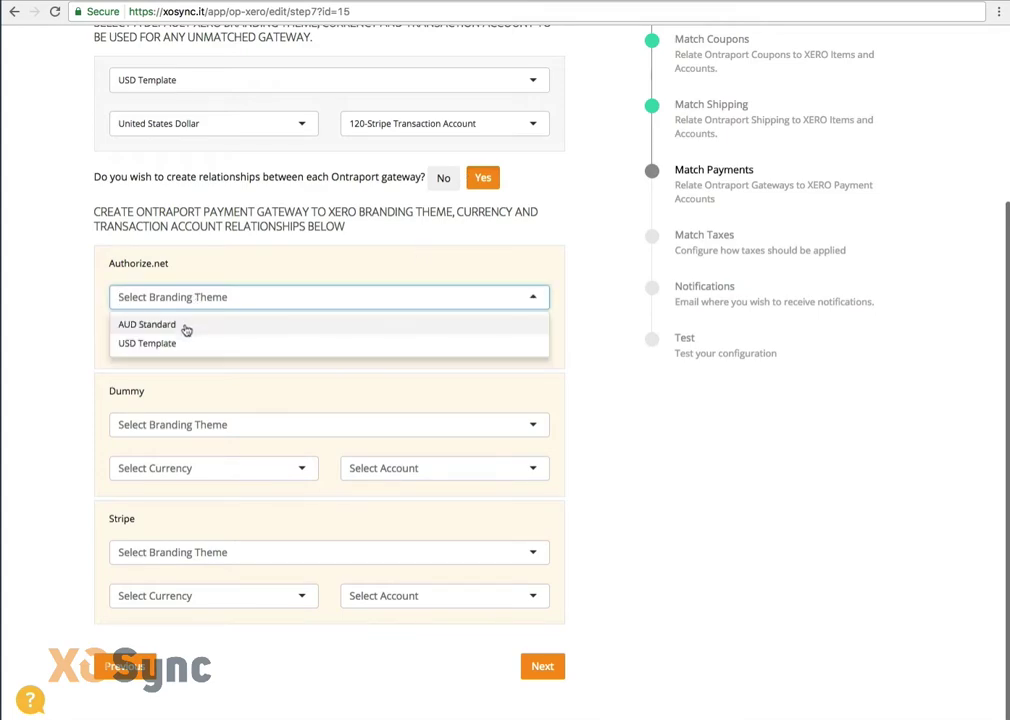
click(185, 326)
click(196, 298)
click(192, 344)
click(187, 349)
click(170, 386)
click(400, 340)
click(433, 387)
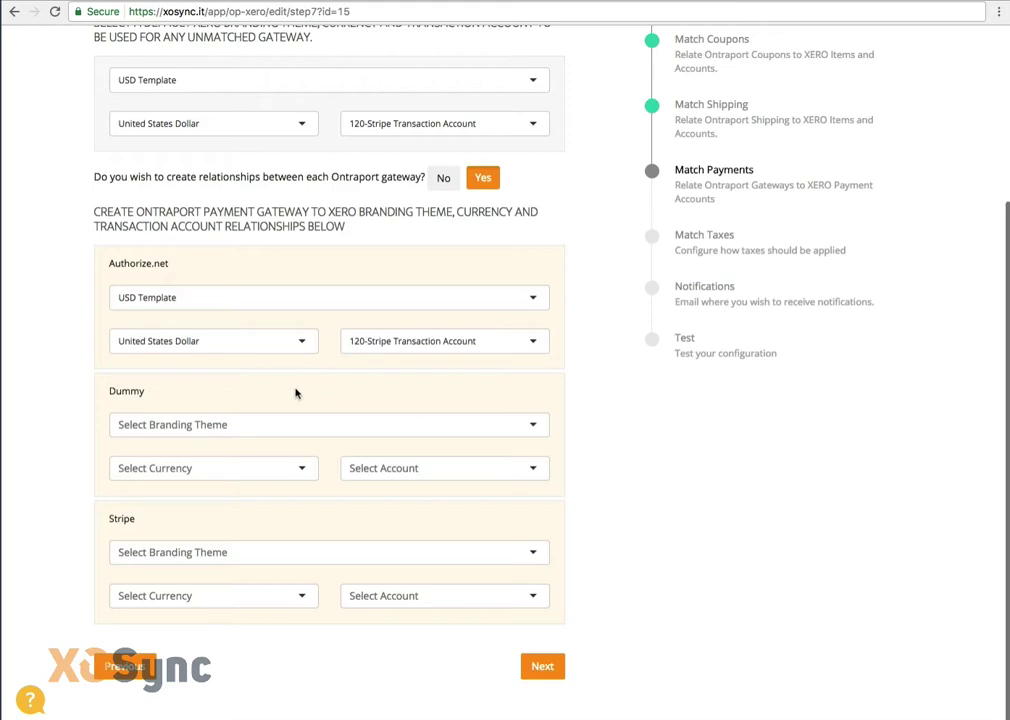
Match the Stripe gateway to USD Template, United States Dollar and 120-Stripe Transaction Account
click(232, 550)
click(208, 599)
click(192, 597)
click(187, 642)
click(415, 595)
click(413, 641)
Match the Dummy gateway to AUD Standard, Australian Dollar and 101-Bank Savings
click(183, 421)
click(176, 451)
click(178, 466)
click(131, 494)
click(438, 462)
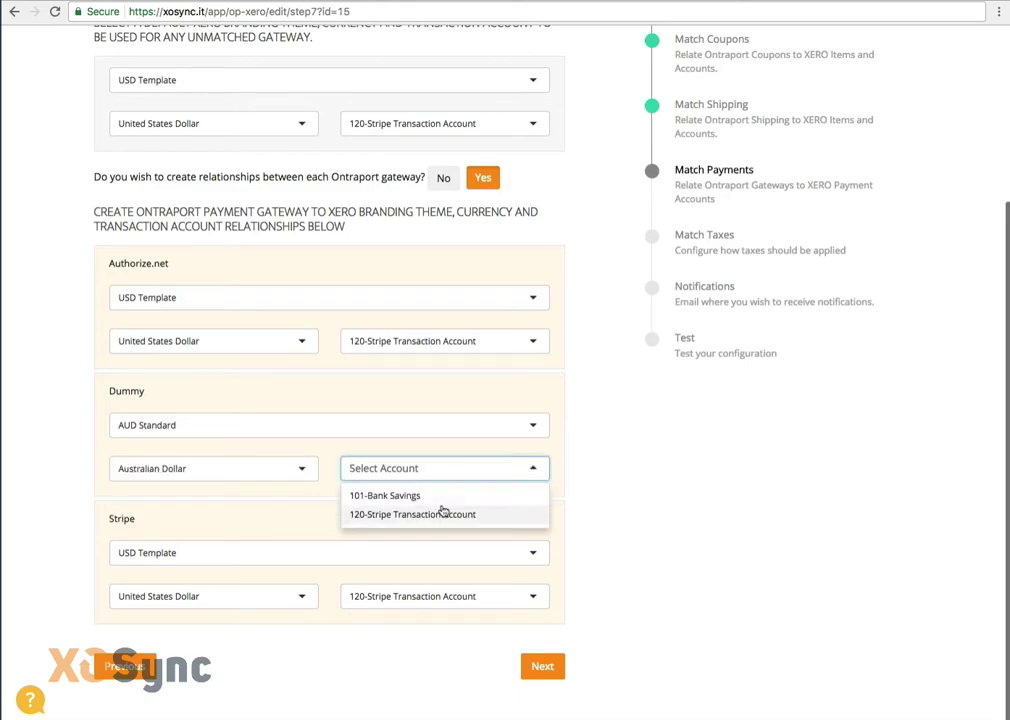
click(437, 496)
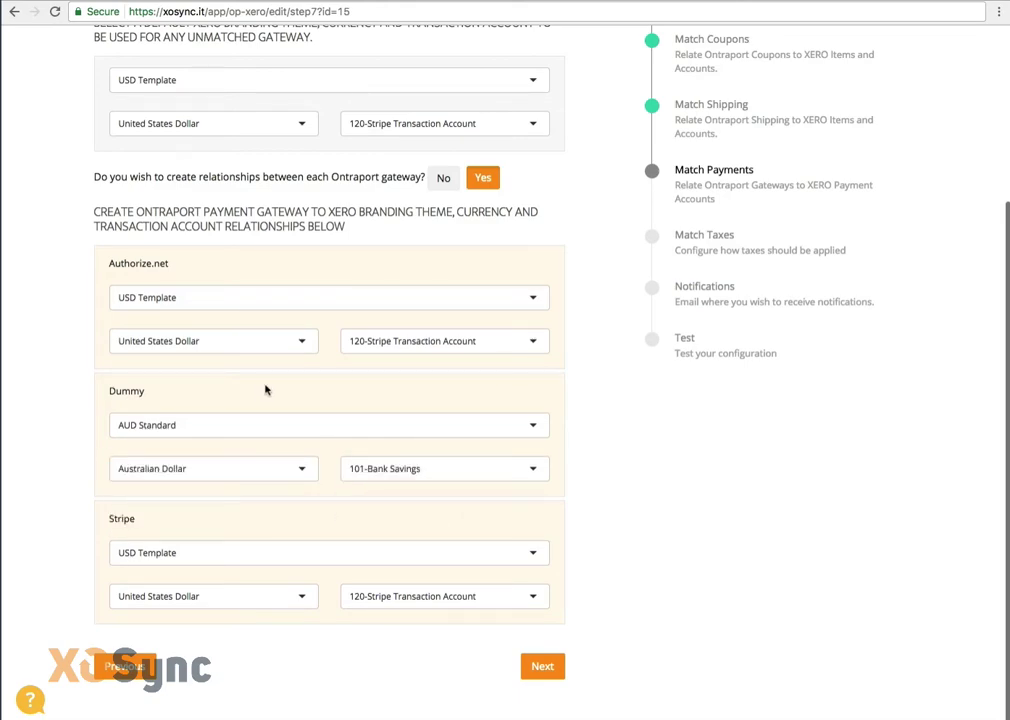
scroll(241, 327, up, 2)
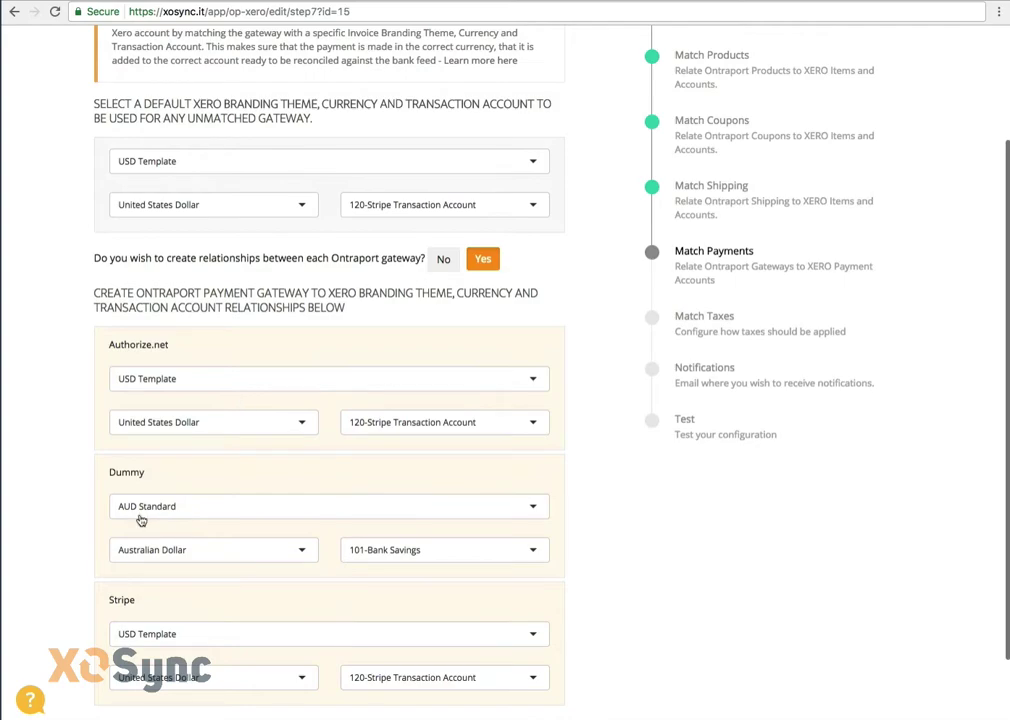
scroll(167, 438, down, 1)
scroll(165, 432, up, 3)
scroll(167, 368, down, 4)
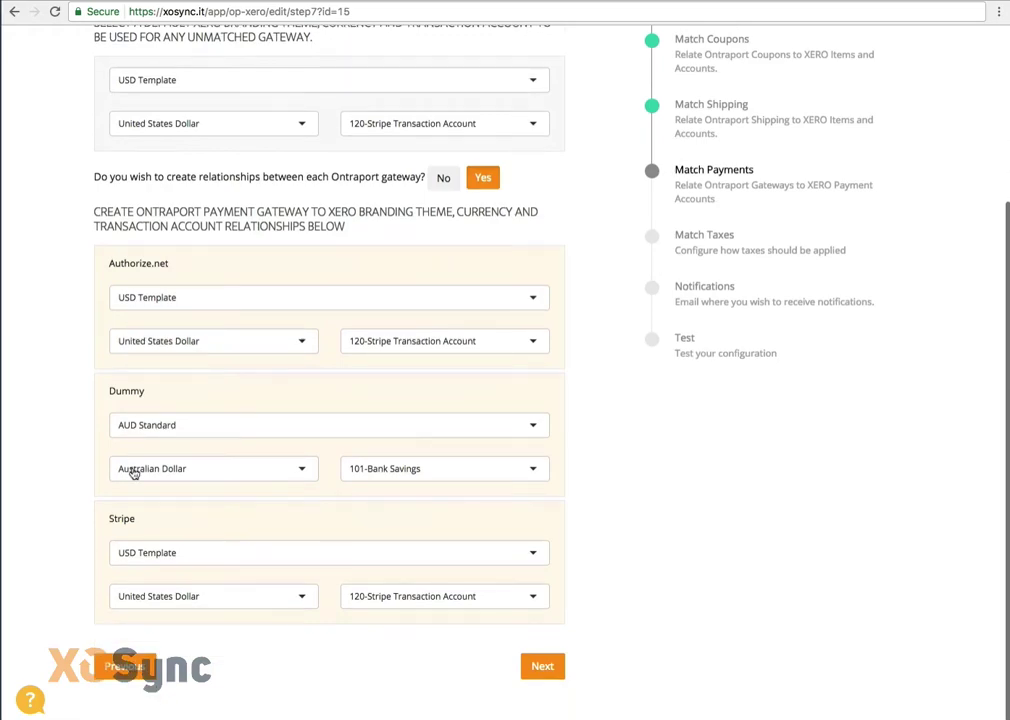
Review the default and per-gateway payment matches, and continue to the tax matching step
scroll(171, 330, up, 3)
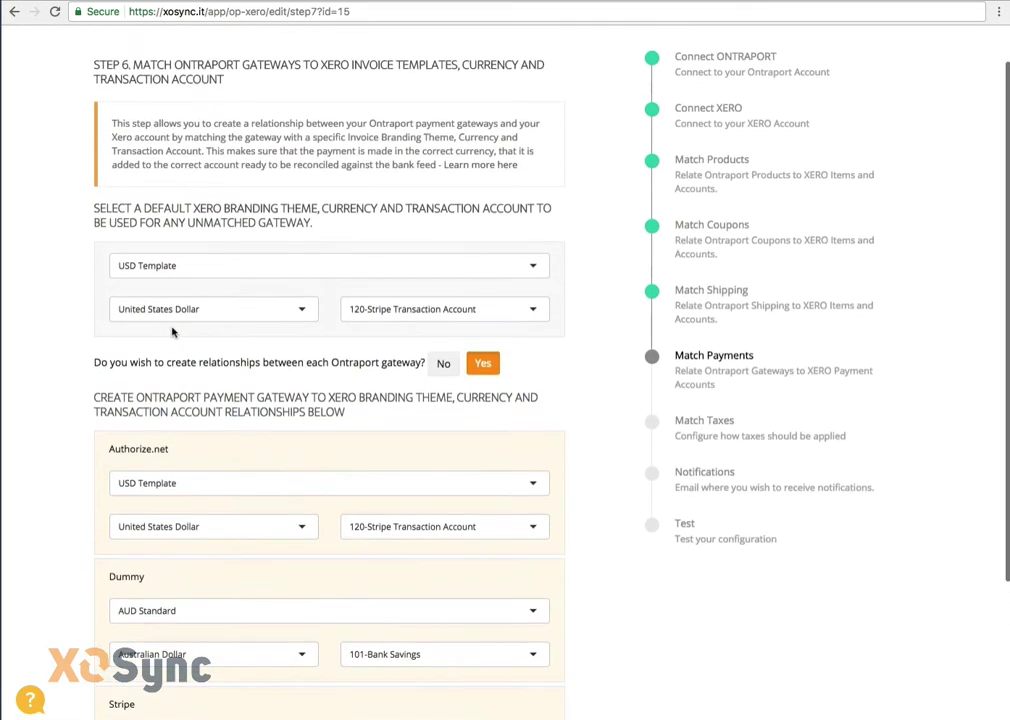
scroll(175, 340, up, 1)
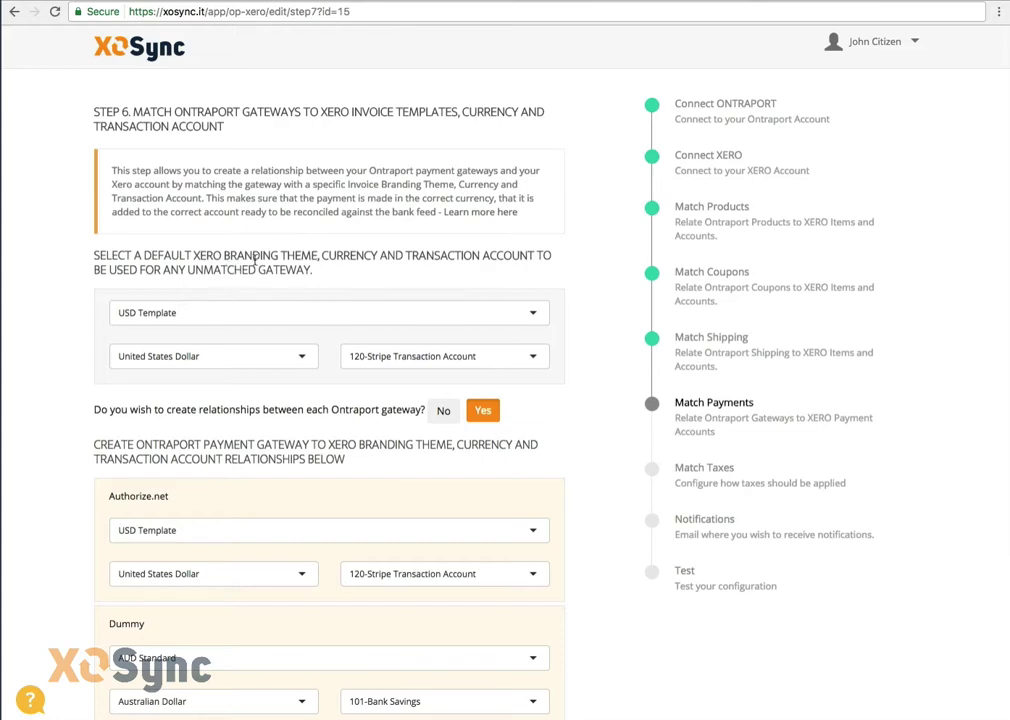
scroll(260, 255, down, 1)
scroll(288, 228, down, 4)
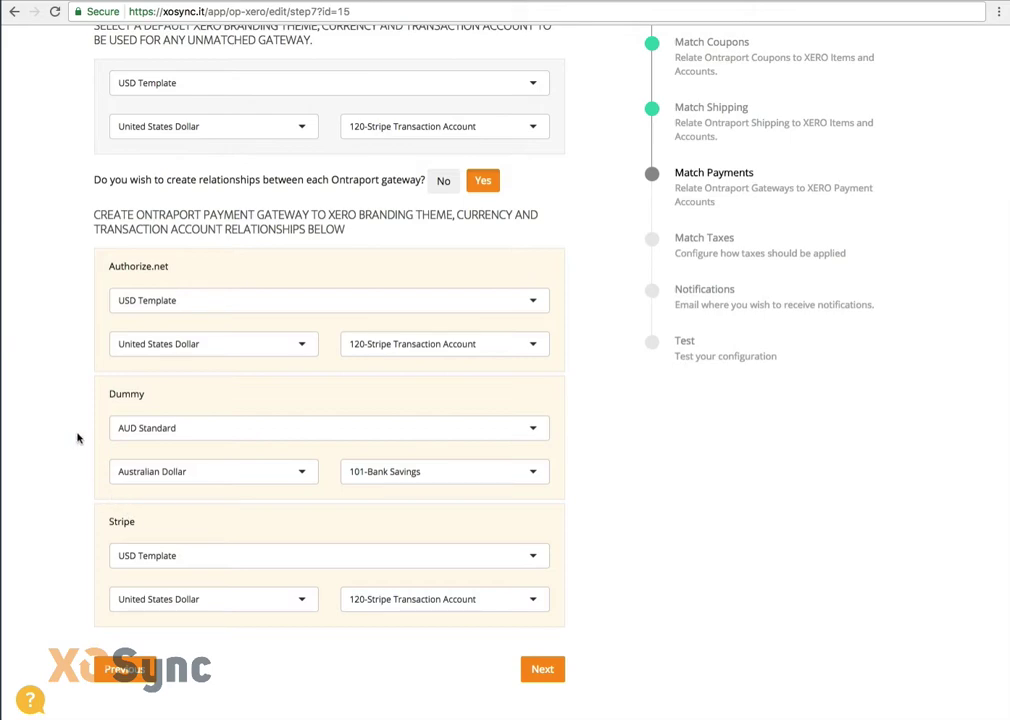
click(547, 670)
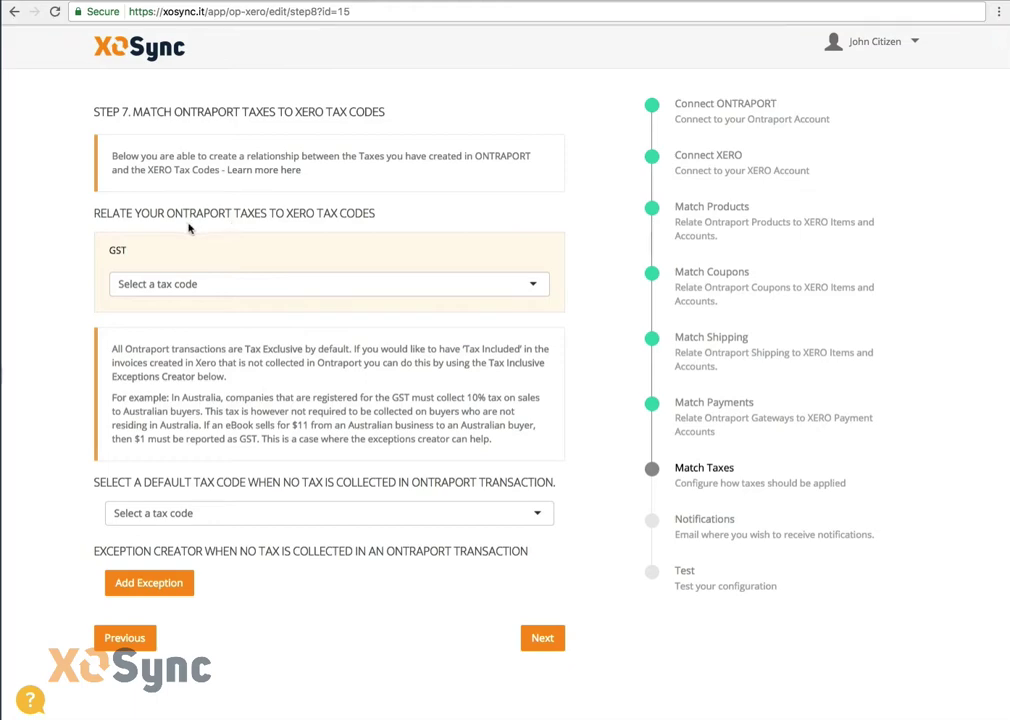
Switch to ONTRAPORT and check the GST tax in the Sales settings
double_click(118, 249)
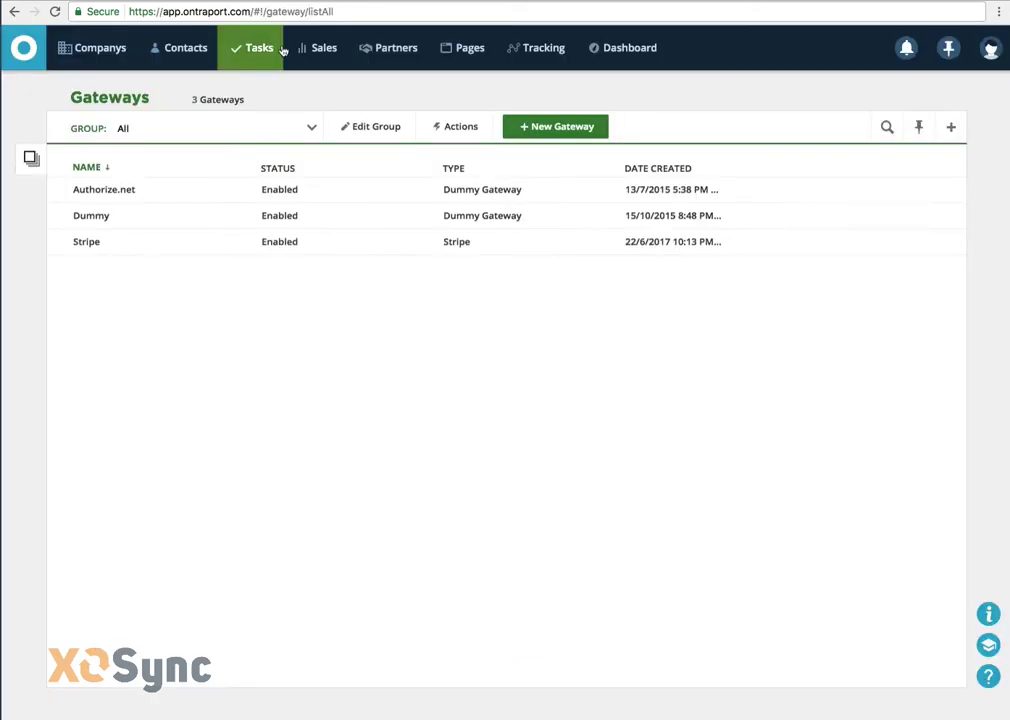
mouse_move(318, 50)
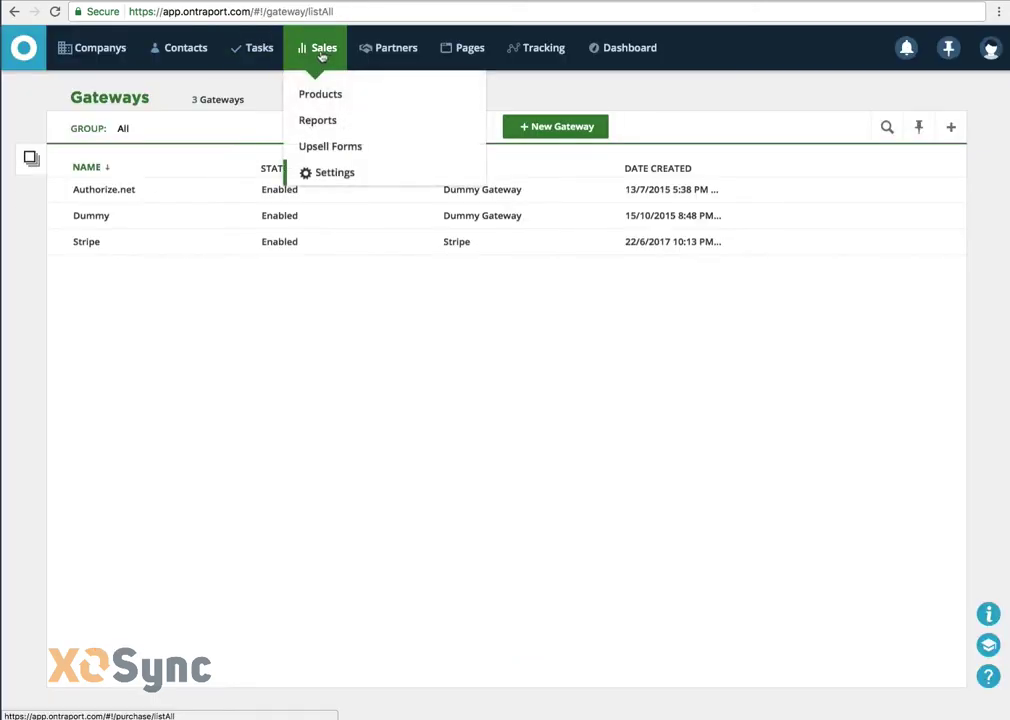
click(325, 172)
click(101, 291)
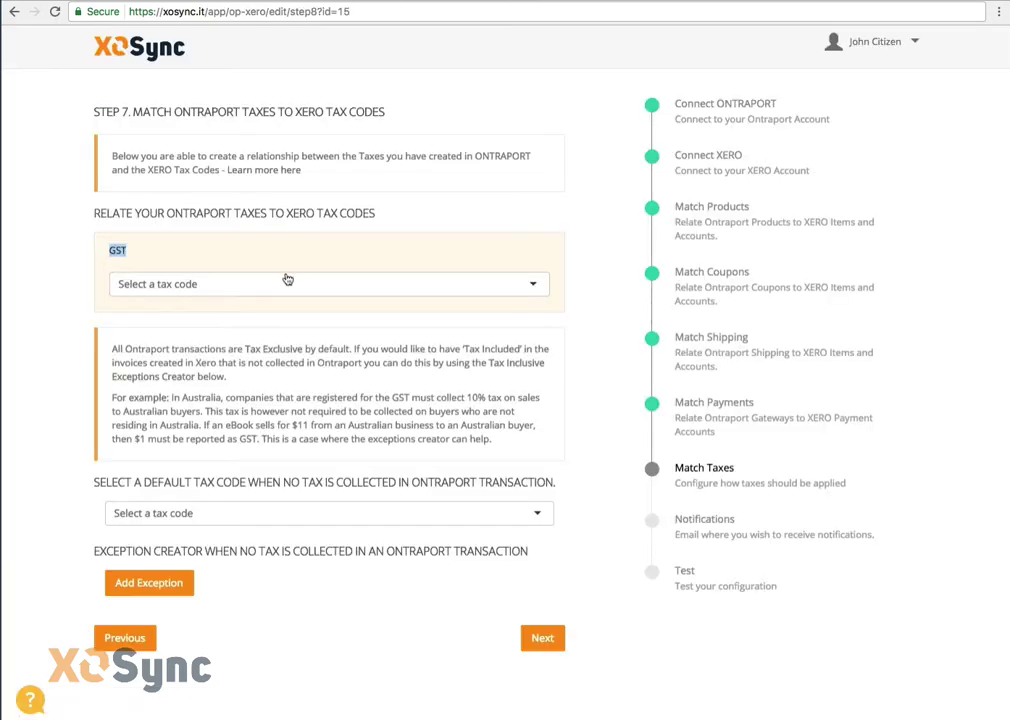
Match the ONTRAPORT GST tax to the Xero tax code GST on Income (10.00%)
click(283, 277)
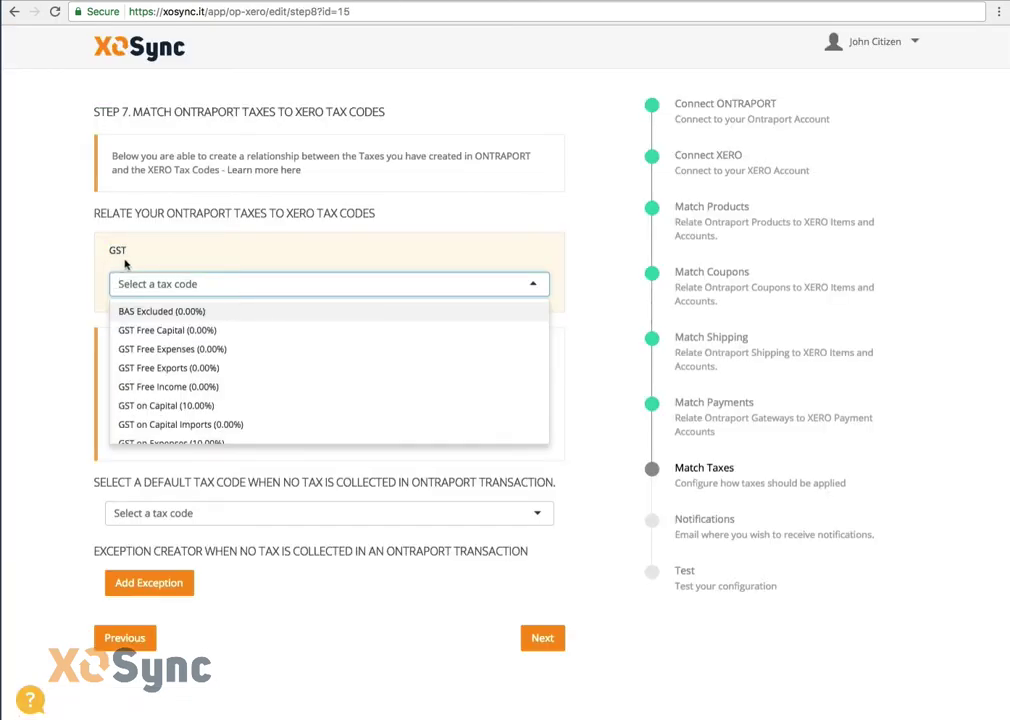
scroll(215, 400, down, 2)
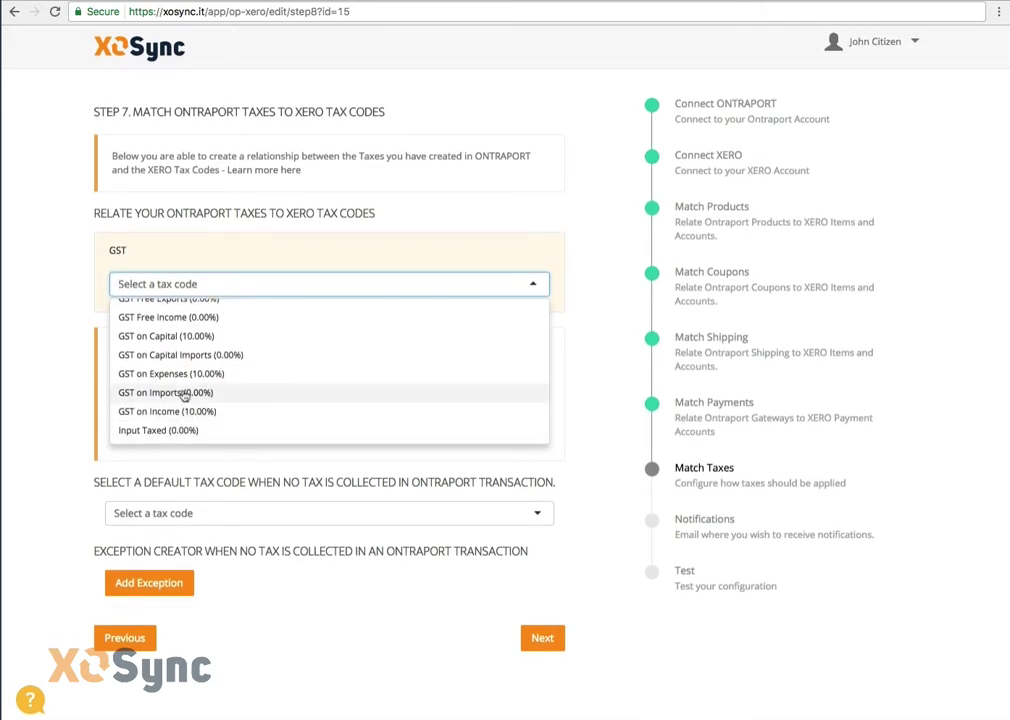
scroll(197, 347, up, 1)
scroll(197, 347, up, 1)
scroll(185, 352, down, 2)
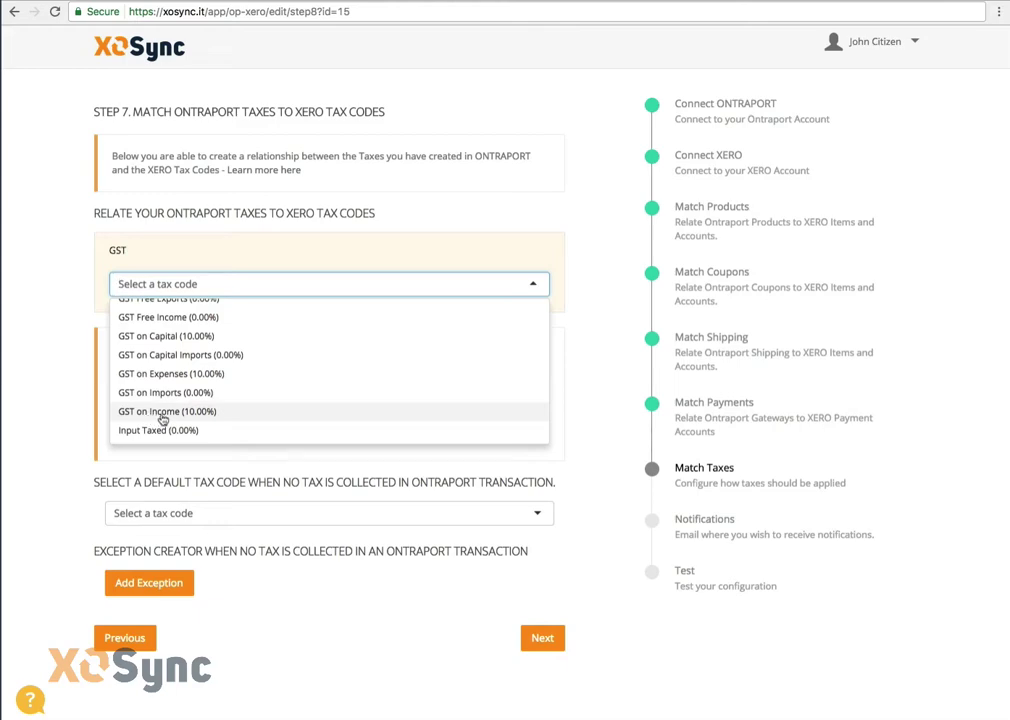
scroll(165, 420, up, 3)
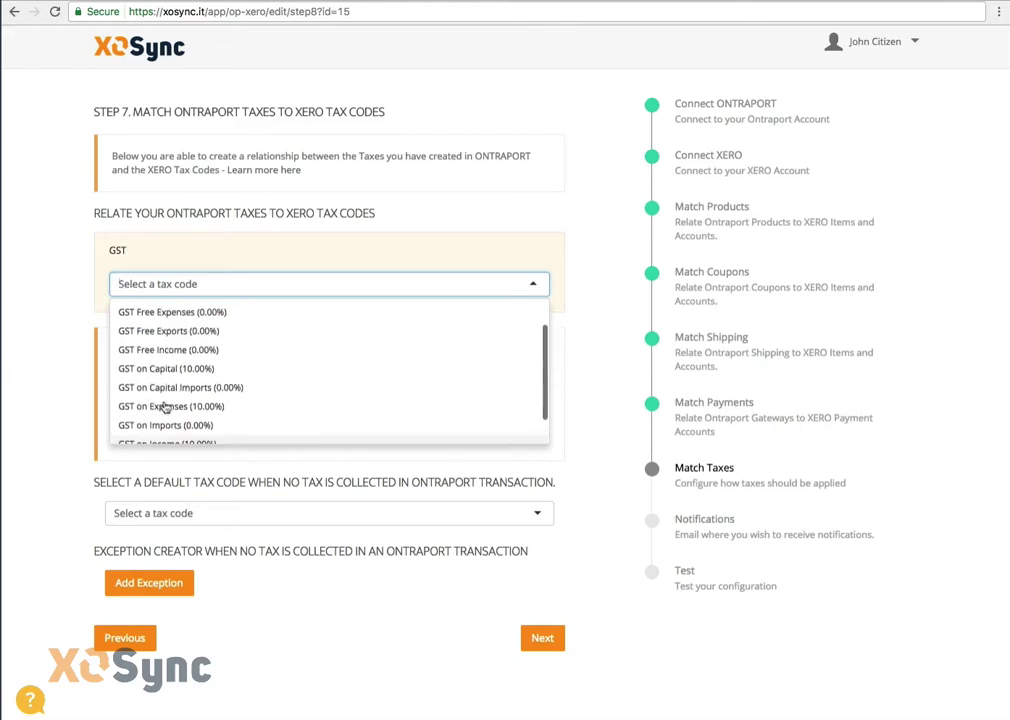
scroll(165, 407, down, 4)
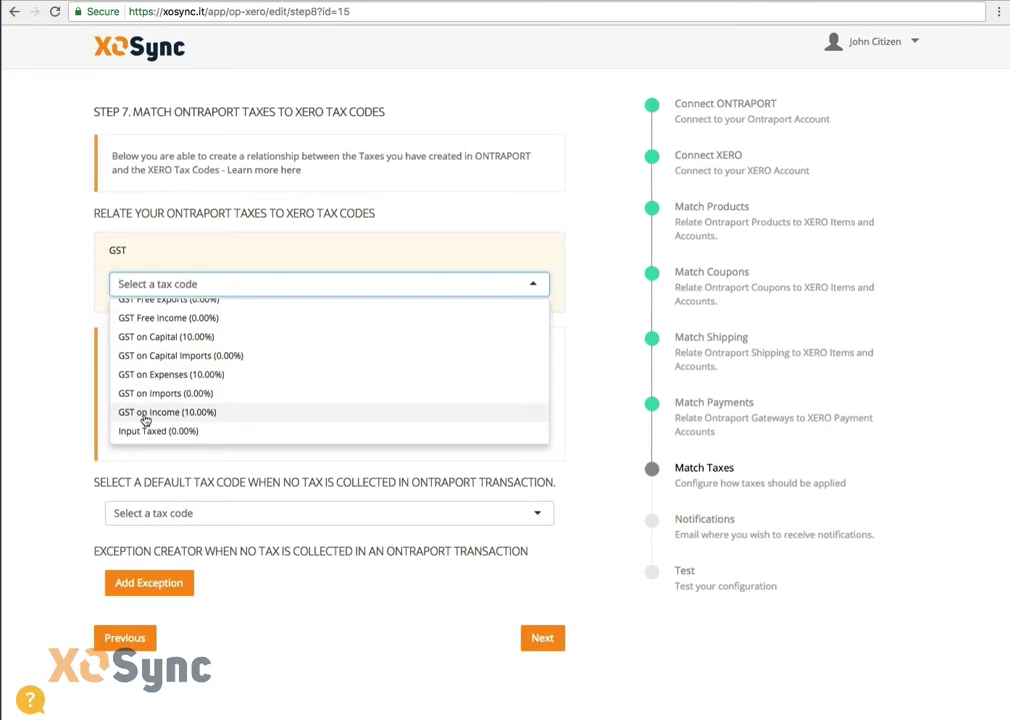
click(145, 412)
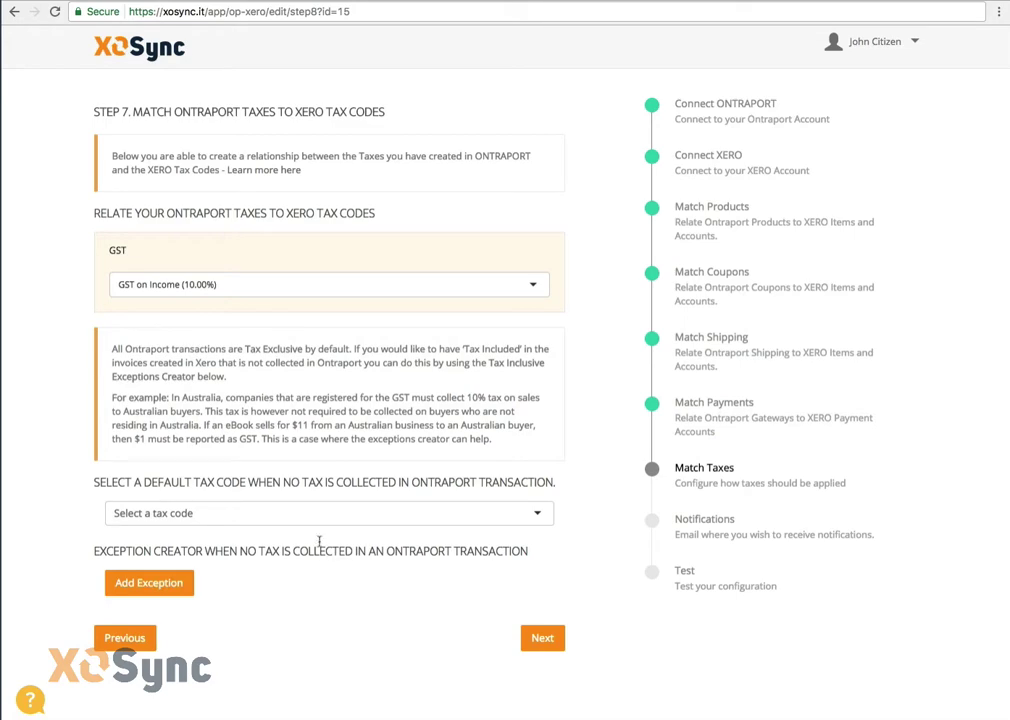
Set the default tax code for transactions without collected tax to GST Free Income (0.00%)
click(261, 514)
scroll(257, 540, down, 1)
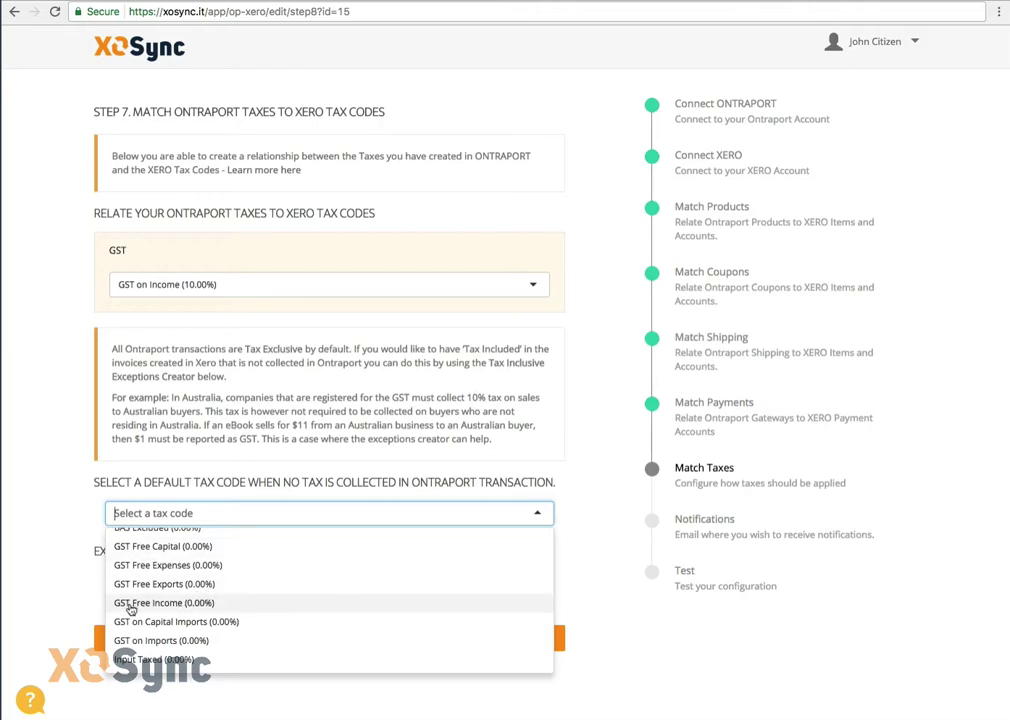
click(195, 603)
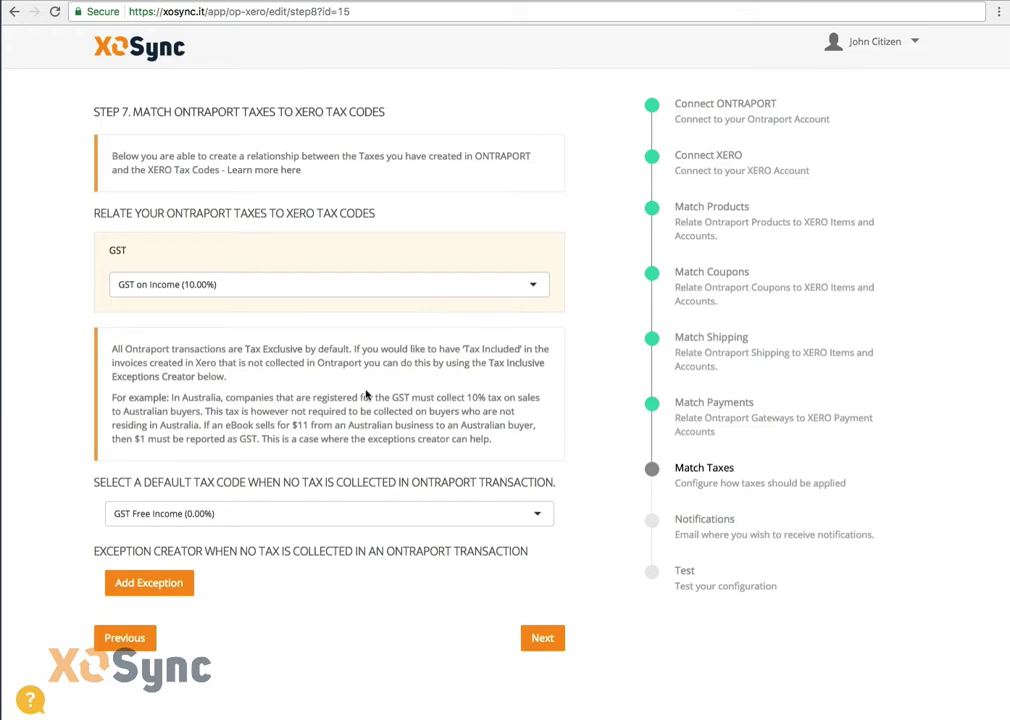
Add a tax exception with the condition Country Equals to Australia
click(165, 582)
scroll(140, 515, down, 3)
click(185, 521)
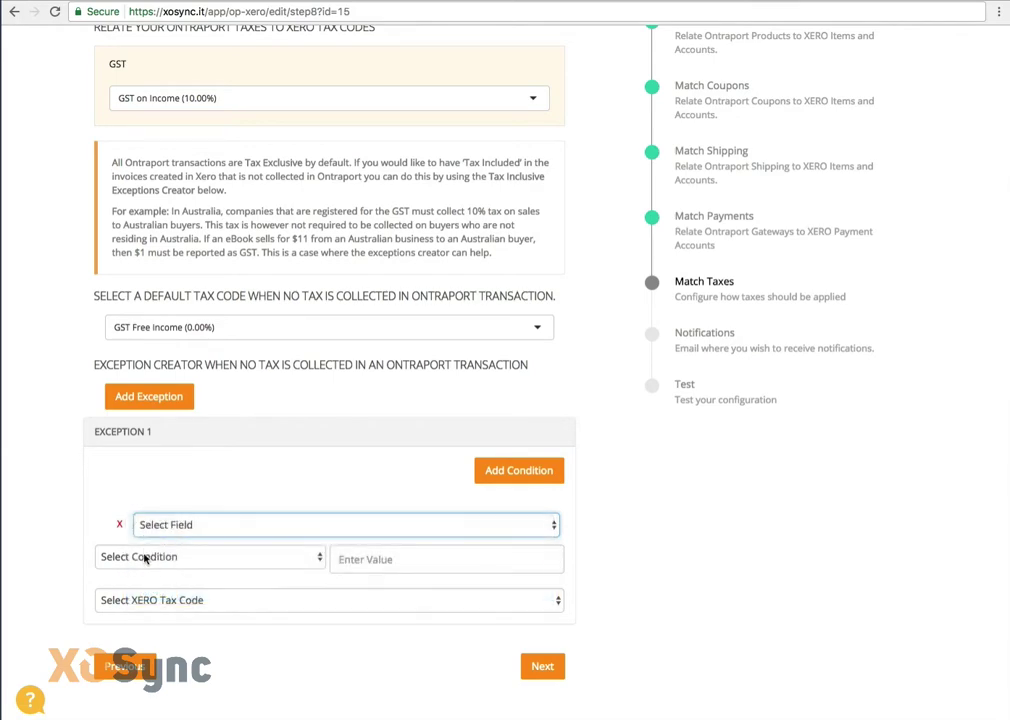
click(168, 592)
click(144, 557)
click(123, 575)
click(394, 565)
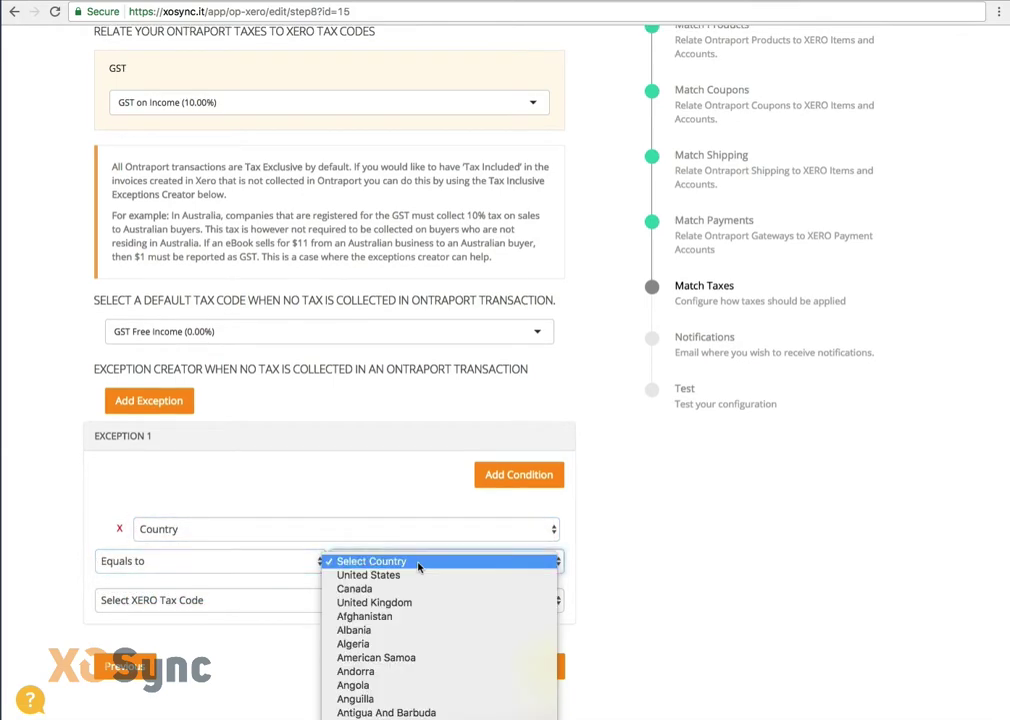
click(411, 623)
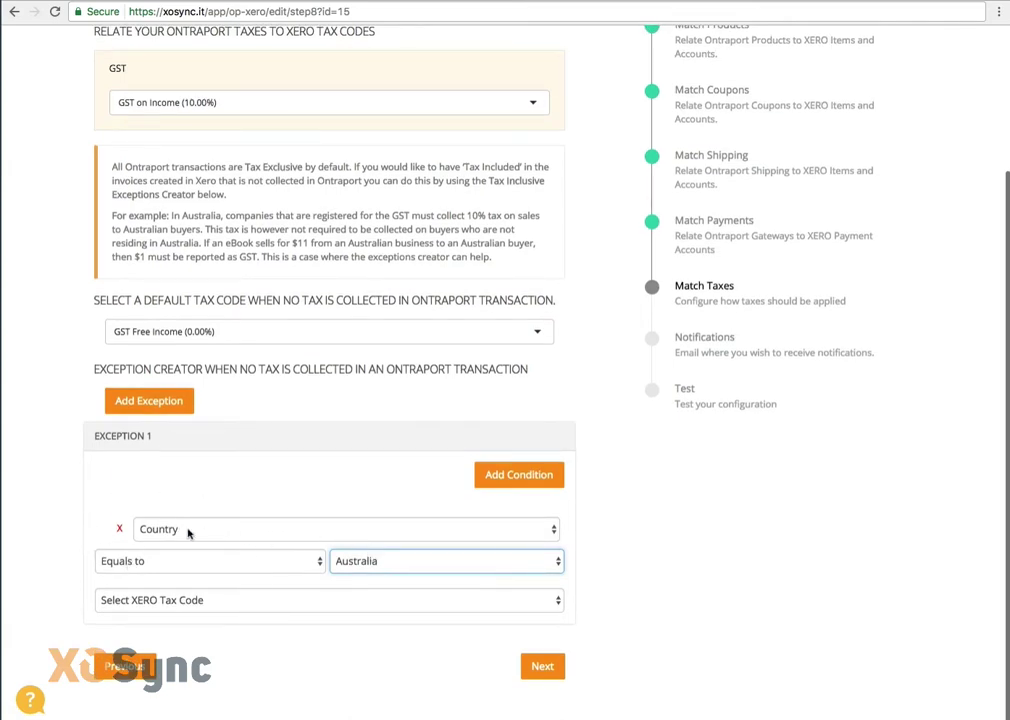
Assign the Xero tax code GST on Income (10.00%) to the Australia exception, keeping Country as its field
click(205, 600)
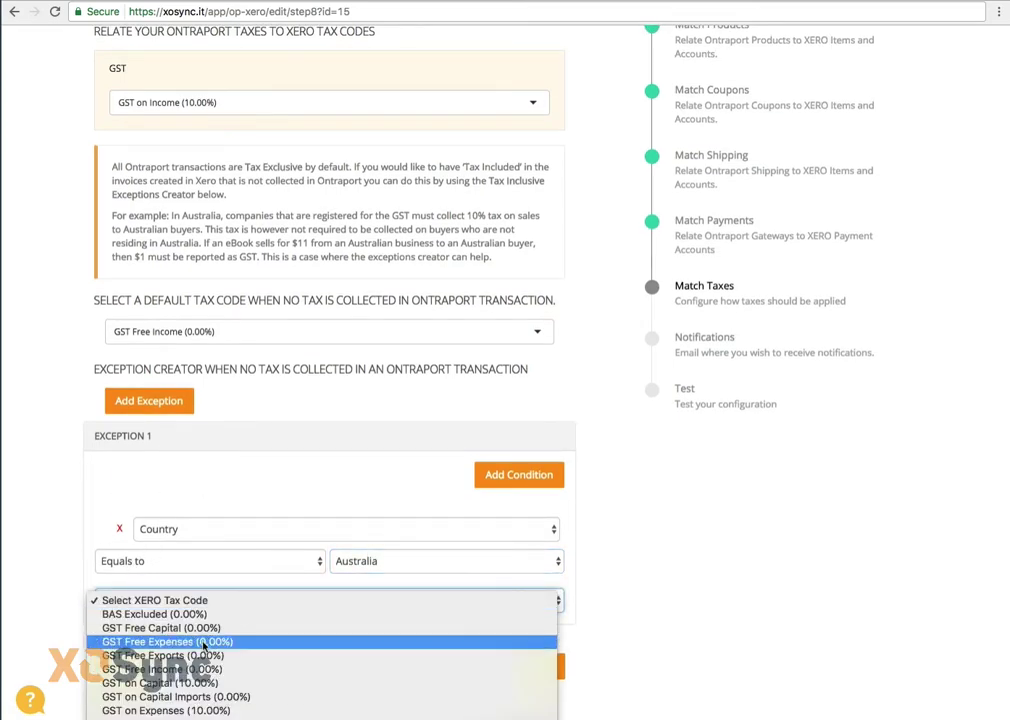
click(165, 715)
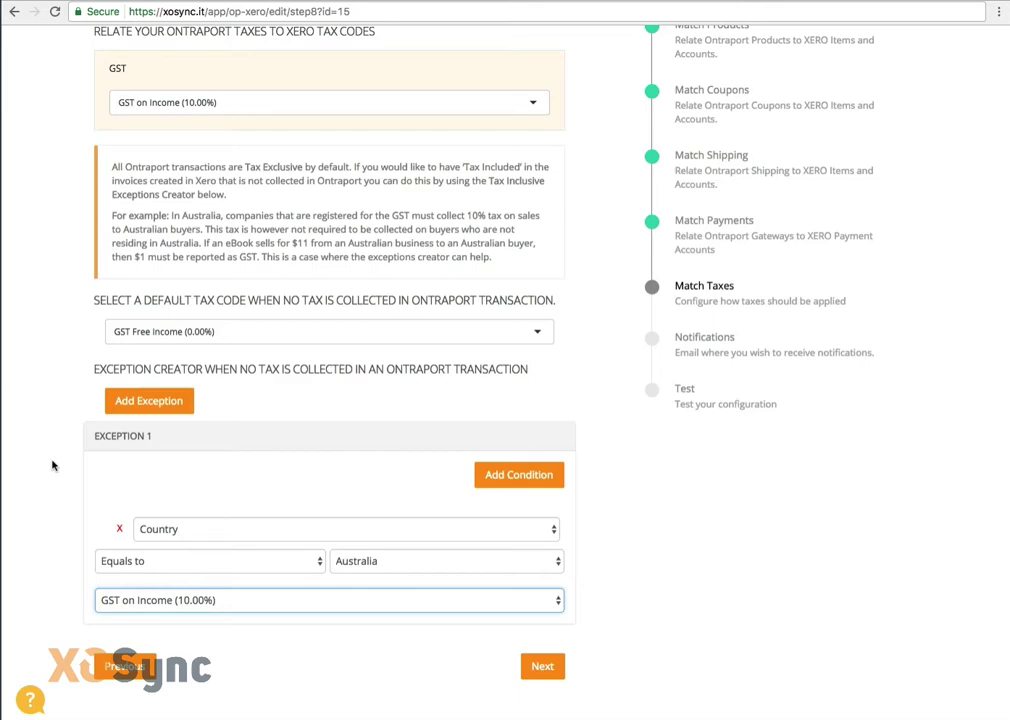
click(177, 527)
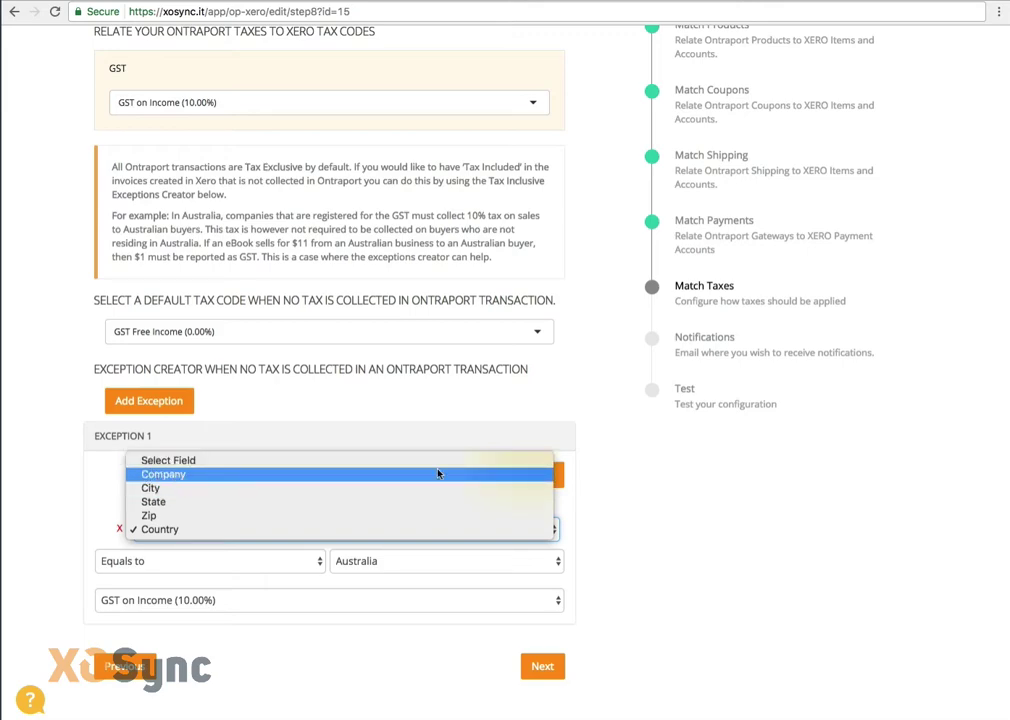
click(514, 500)
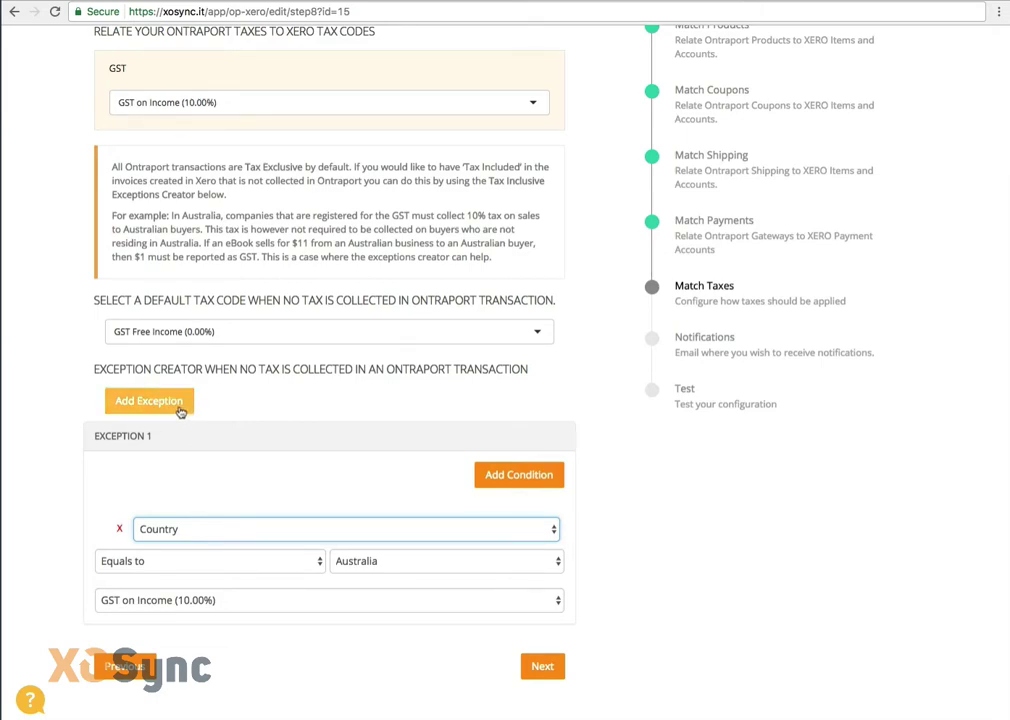
click(186, 408)
scroll(176, 410, down, 4)
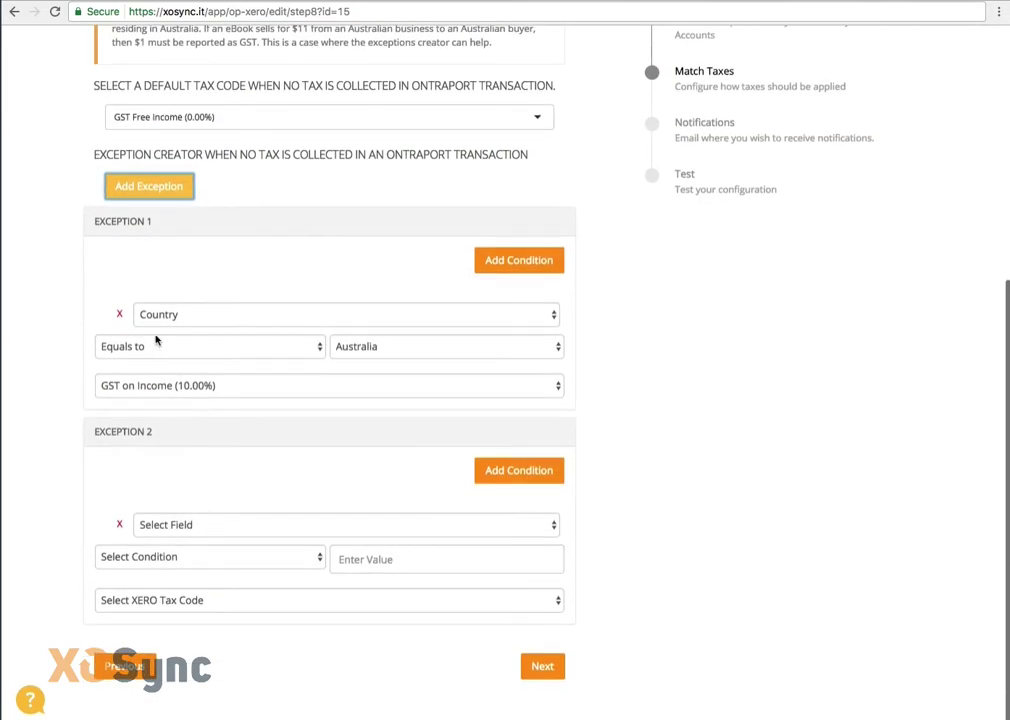
scroll(295, 380, up, 7)
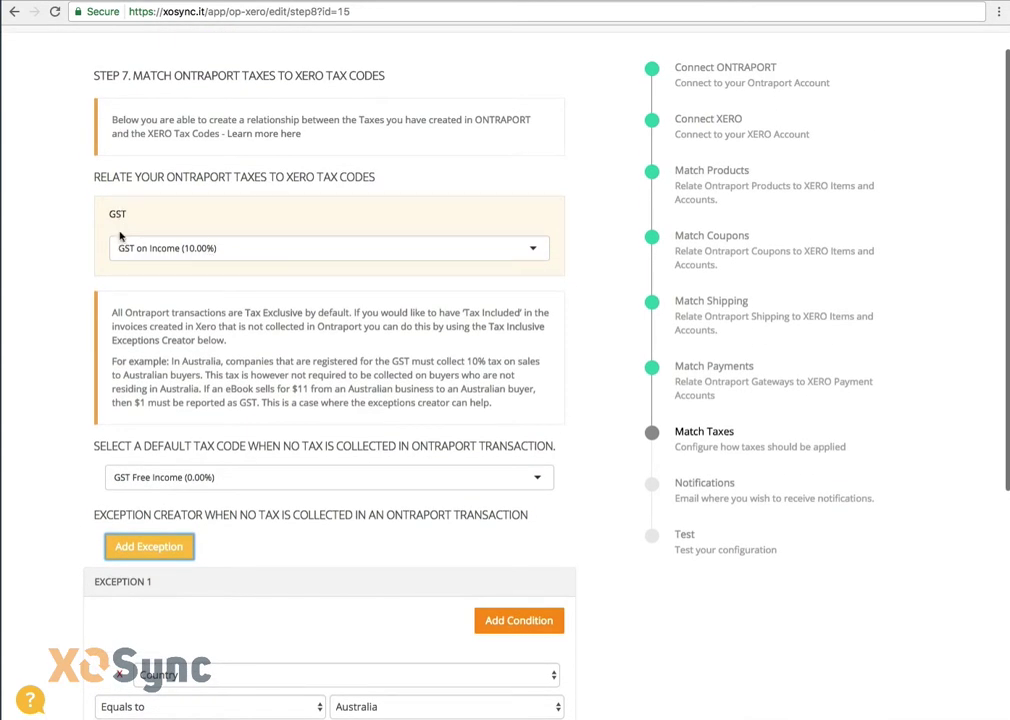
scroll(207, 228, down, 2)
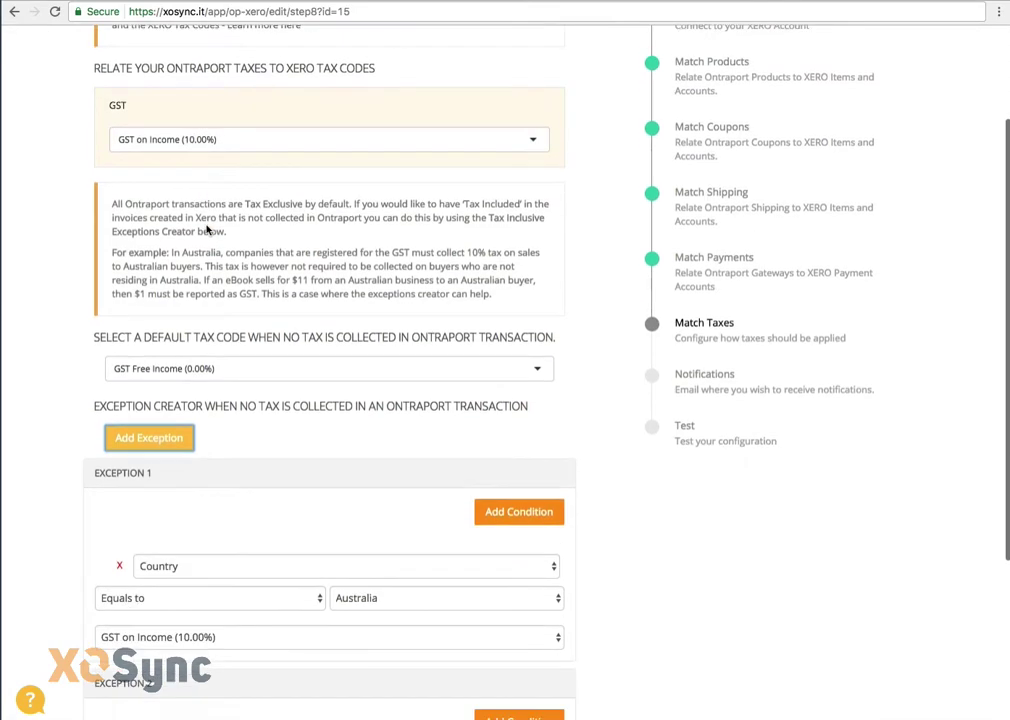
scroll(180, 210, up, 2)
scroll(203, 496, down, 7)
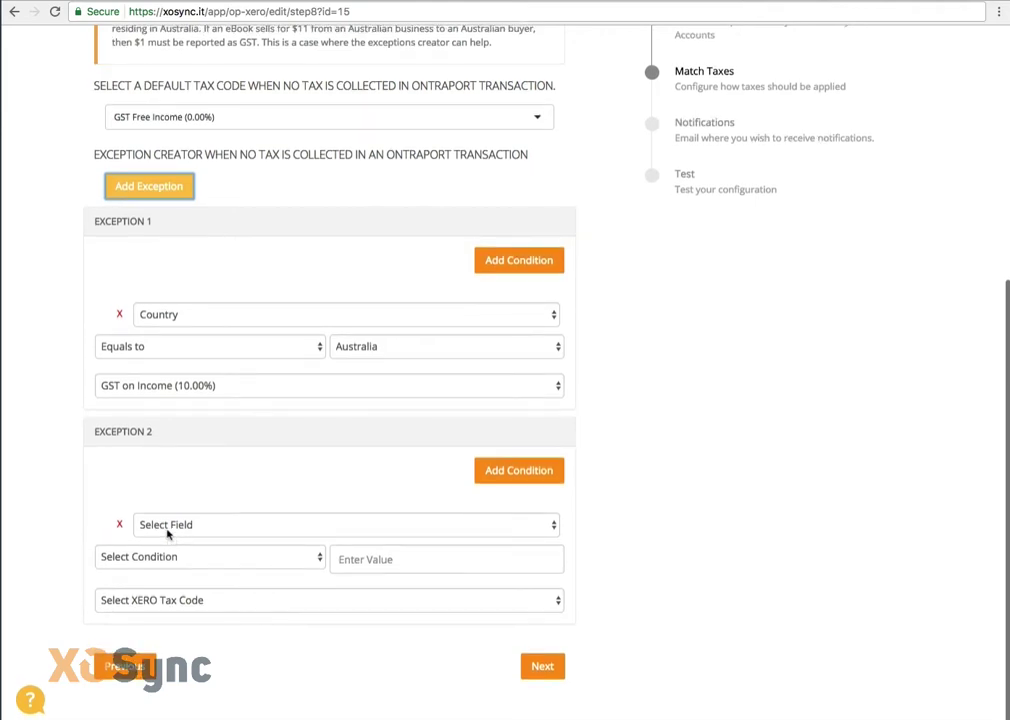
click(120, 524)
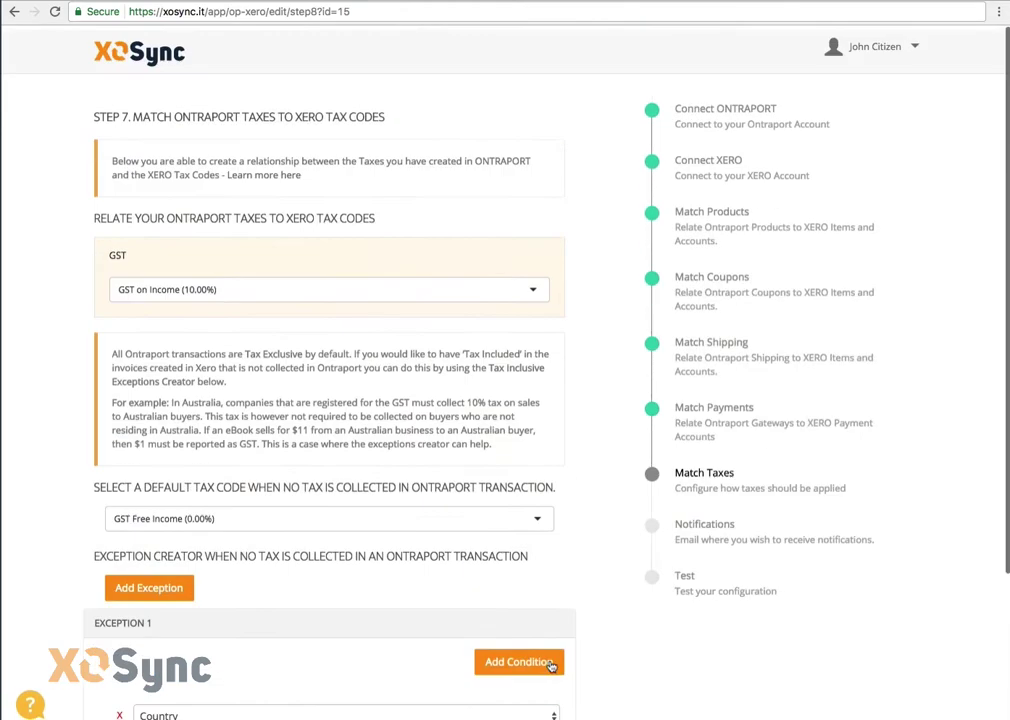
Save the tax matching and accept the prefilled notification email to reach the invoice test step
click(545, 666)
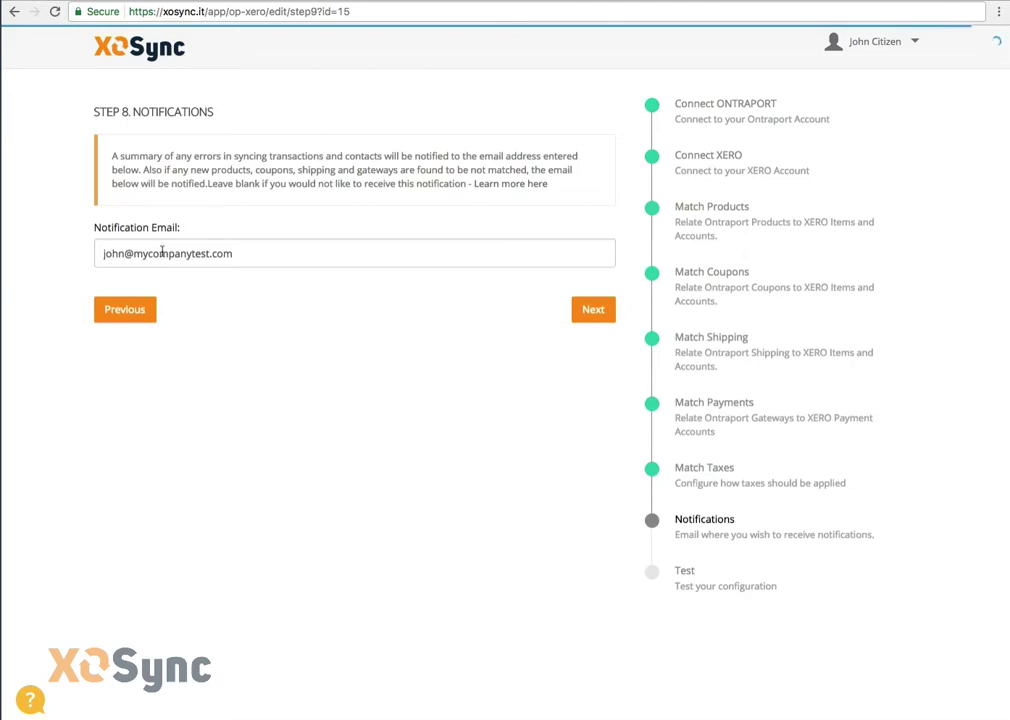
click(593, 312)
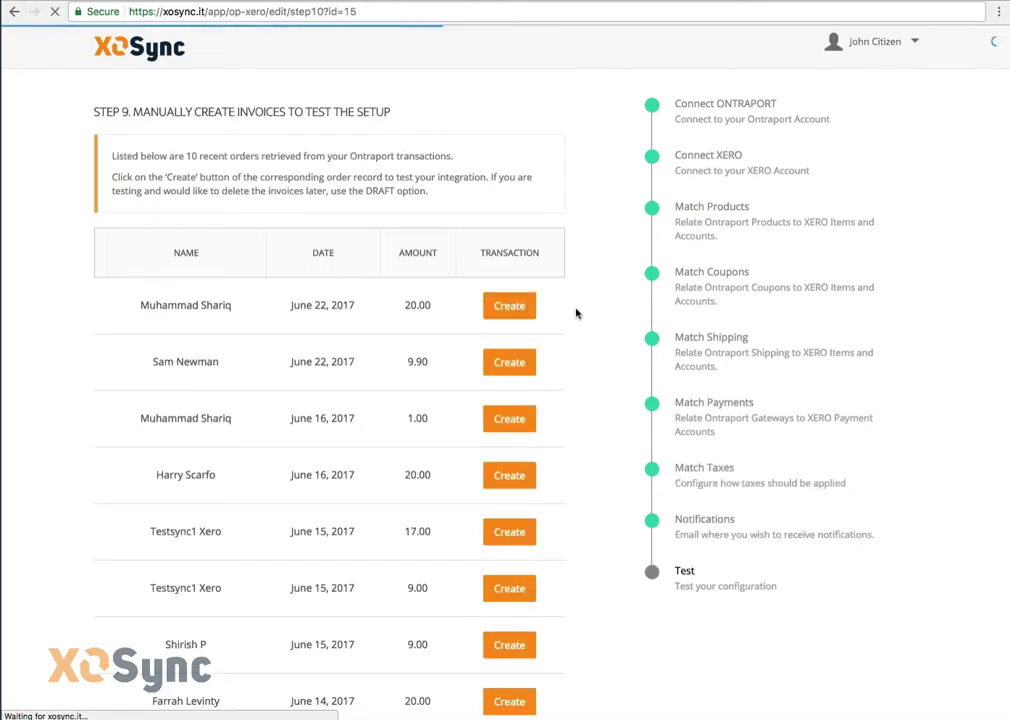
Review the recent ONTRAPORT orders and create a test invoice for the first one, dated June 22, 2017 for 20.00
scroll(541, 345, down, 2)
scroll(541, 345, down, 3)
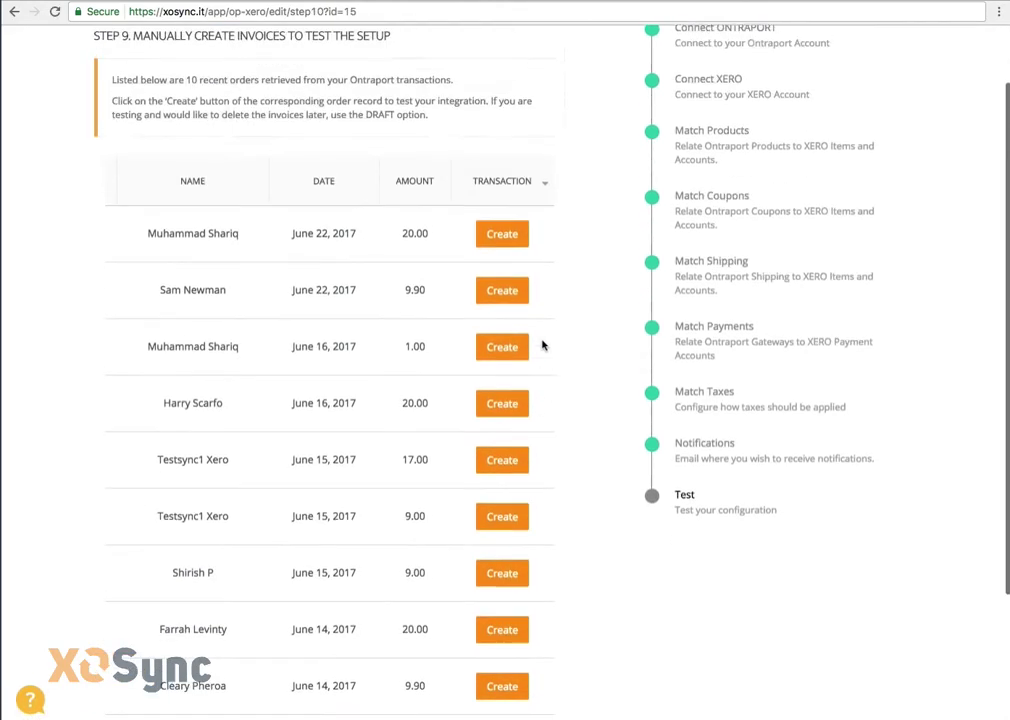
scroll(545, 346, up, 1)
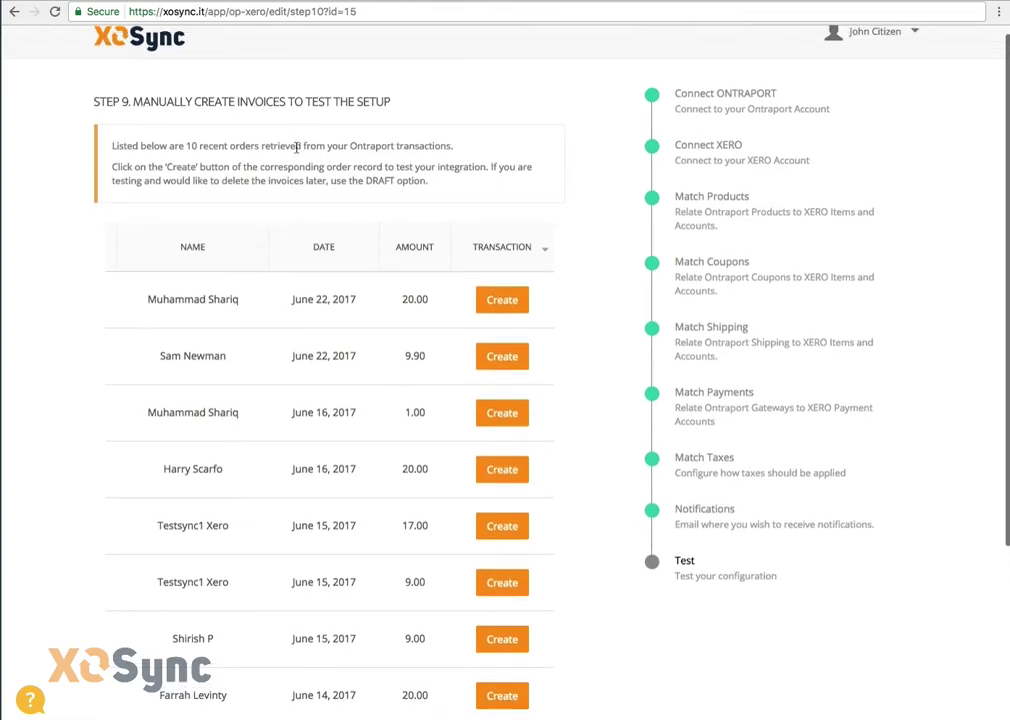
scroll(297, 147, down, 5)
scroll(292, 211, up, 2)
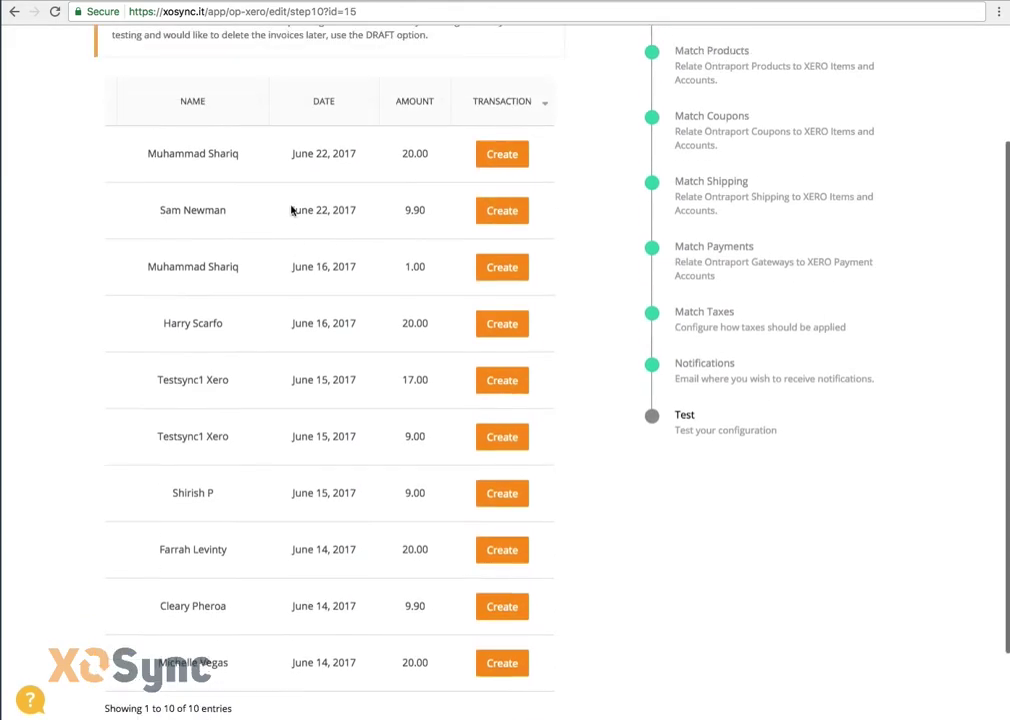
scroll(300, 210, up, 1)
scroll(420, 166, down, 2)
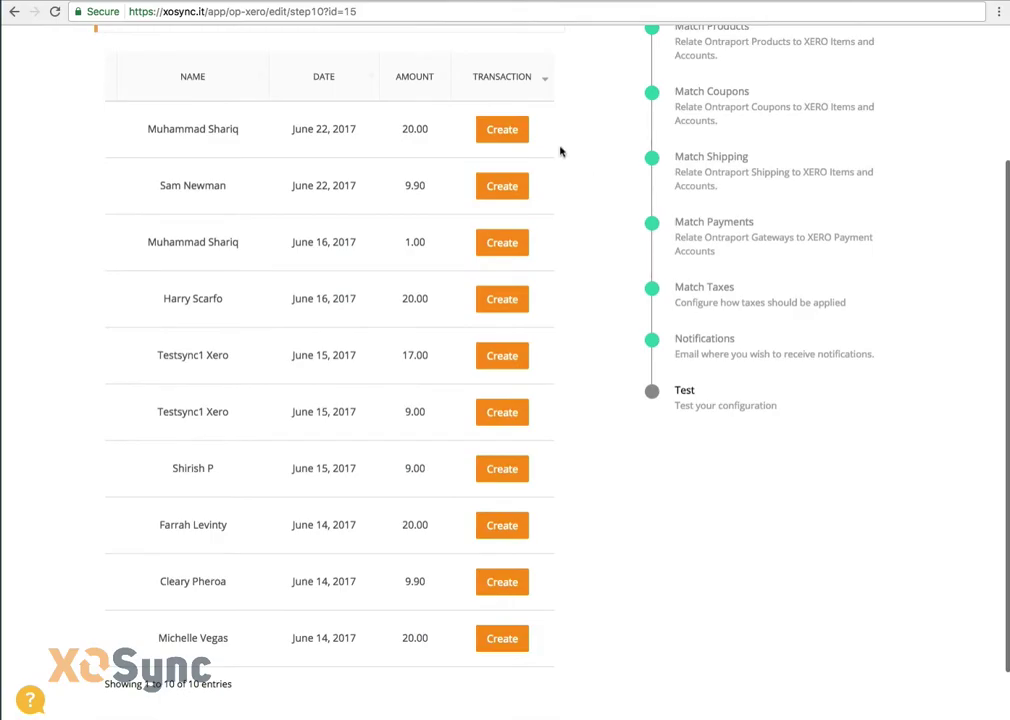
click(514, 139)
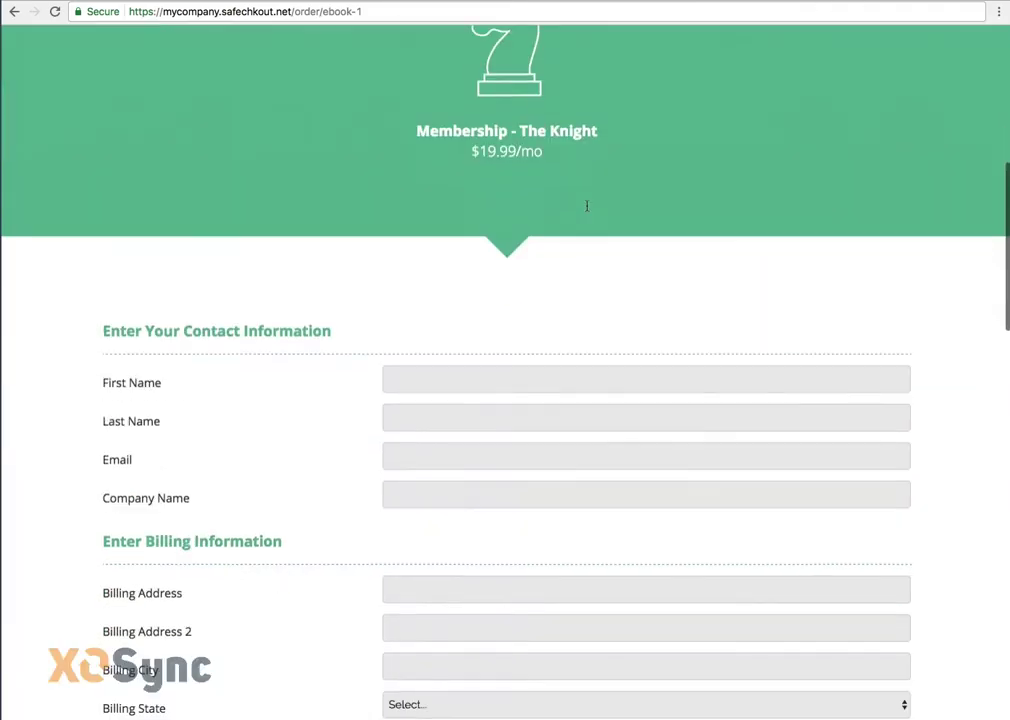
Switch to the Membership - The Knight order page and look through its order form
scroll(585, 208, down, 10)
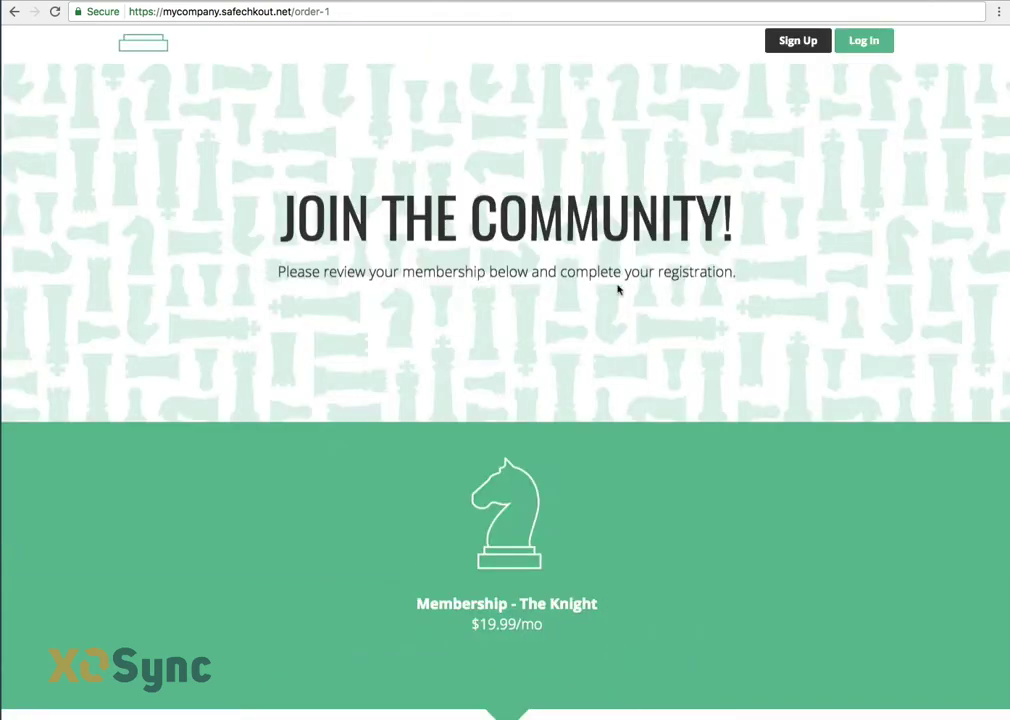
Look through the order form's contact, billing, payment and product sections, including the Website Subscription line
scroll(620, 285, down, 15)
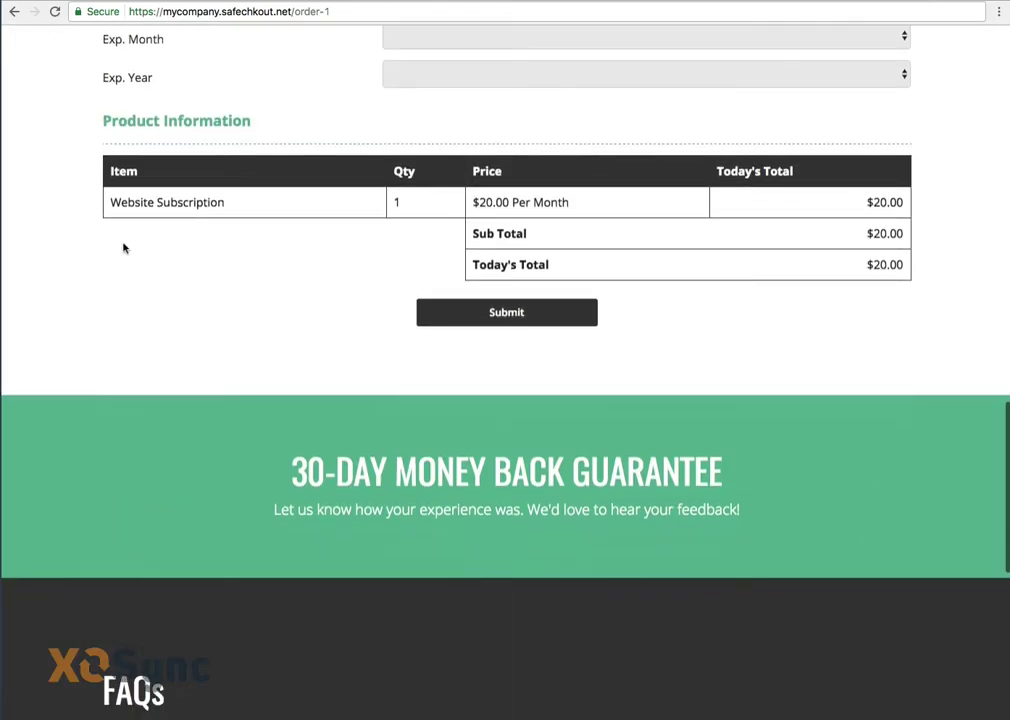
scroll(340, 238, up, 6)
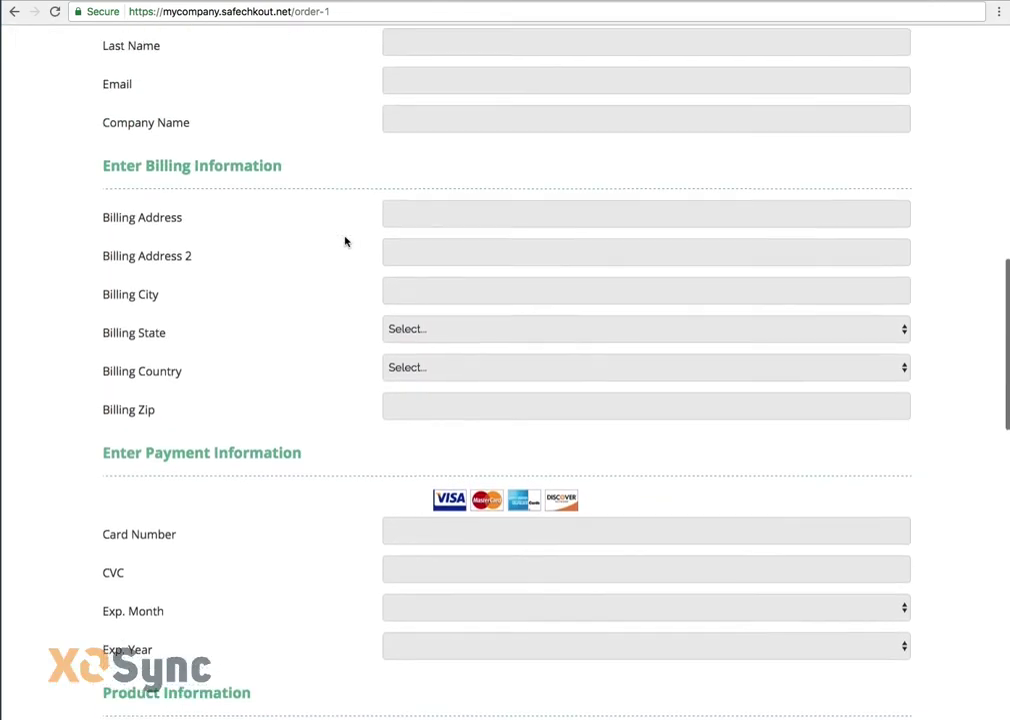
scroll(345, 241, up, 2)
scroll(345, 241, down, 6)
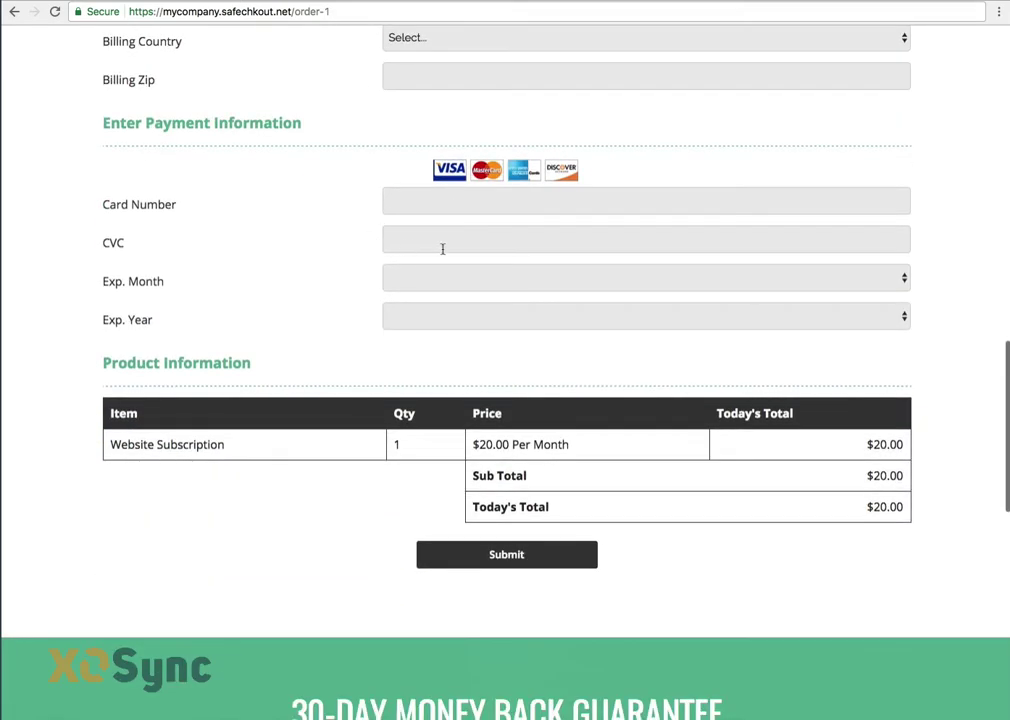
scroll(356, 339, up, 5)
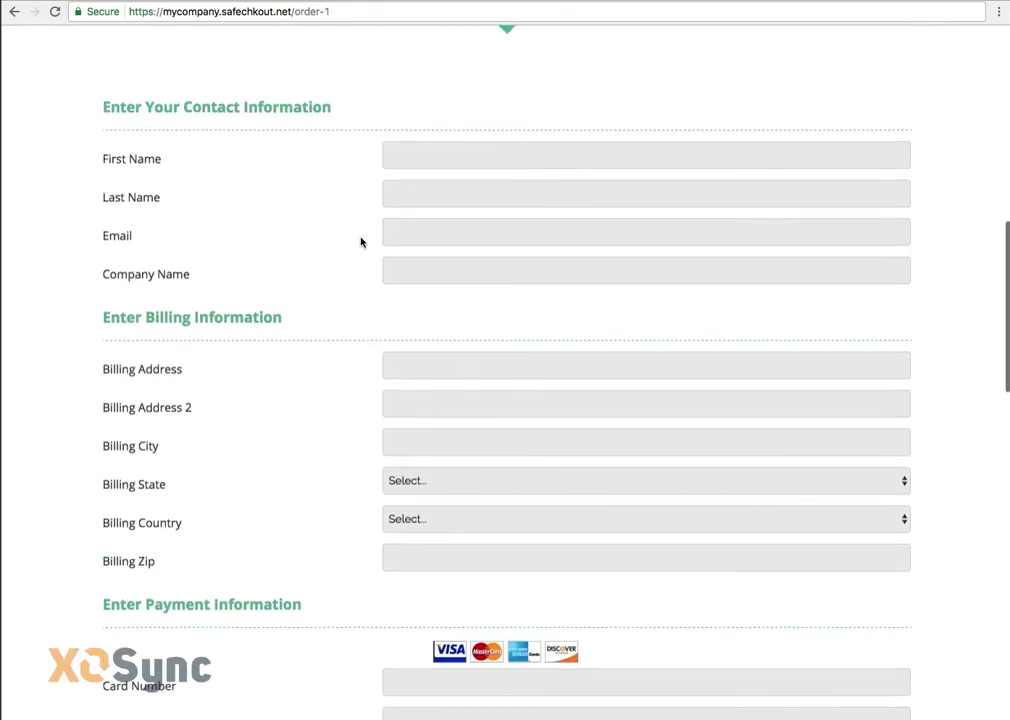
scroll(475, 248, down, 5)
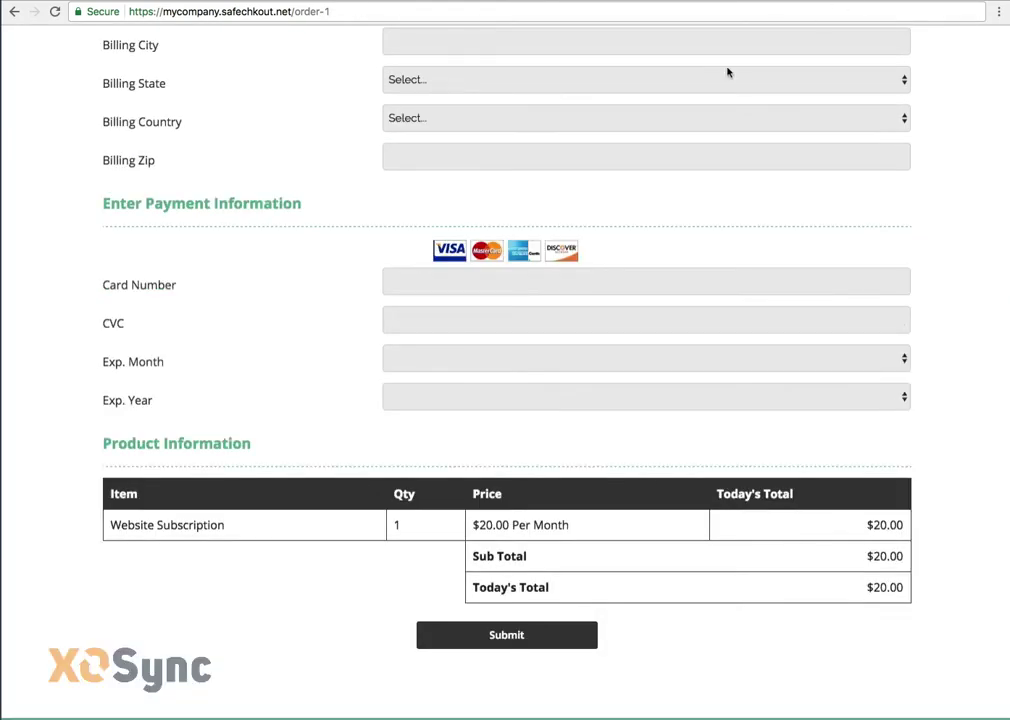
scroll(733, 70, up, 3)
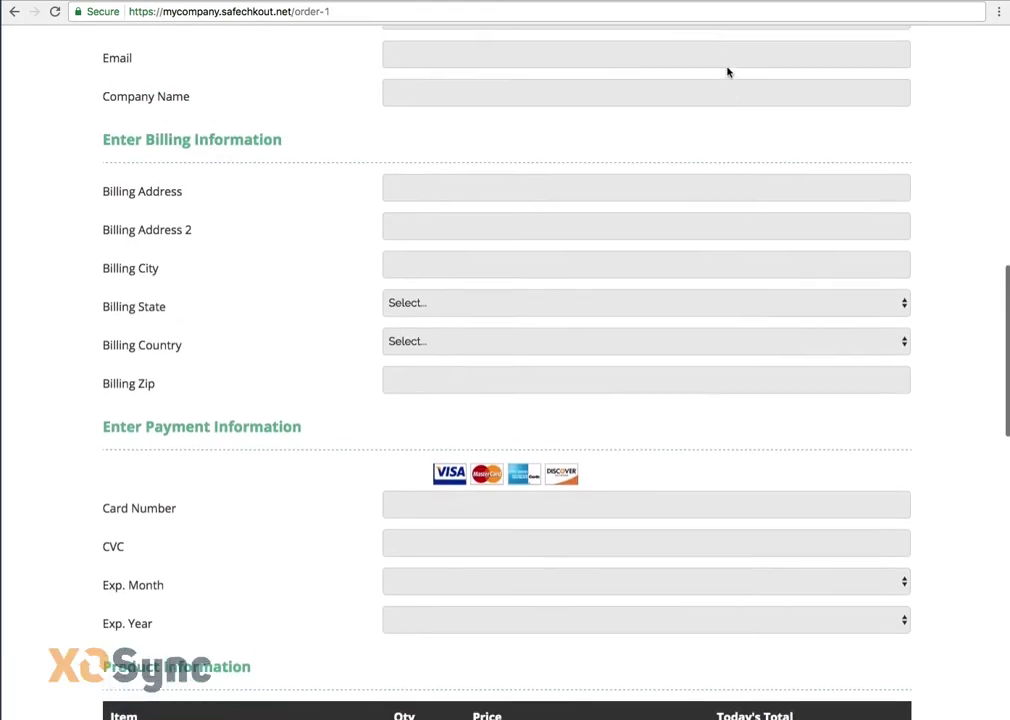
scroll(723, 107, up, 1)
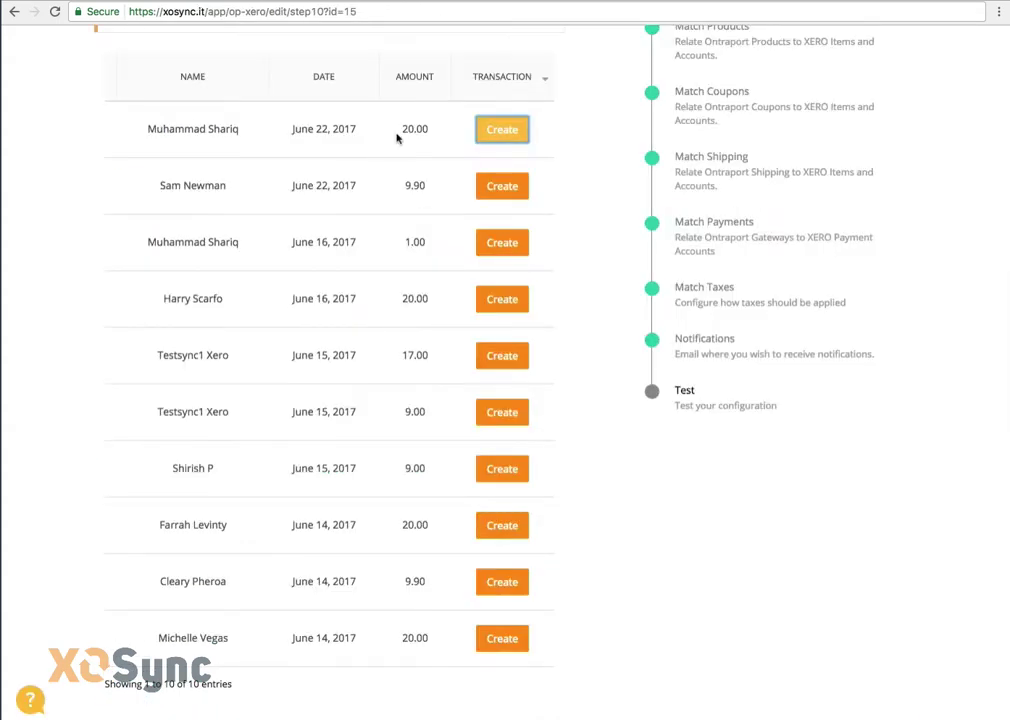
Submit the completed Website Subscription order form for the United Kingdom customer
scroll(394, 225, up, 3)
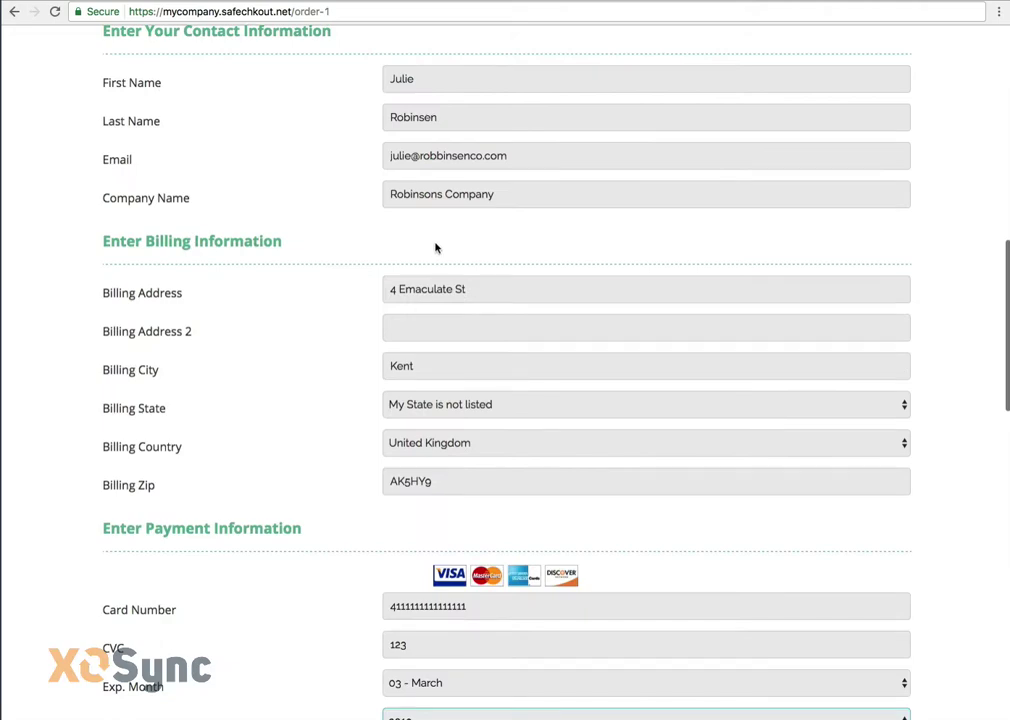
scroll(525, 284, down, 5)
click(494, 500)
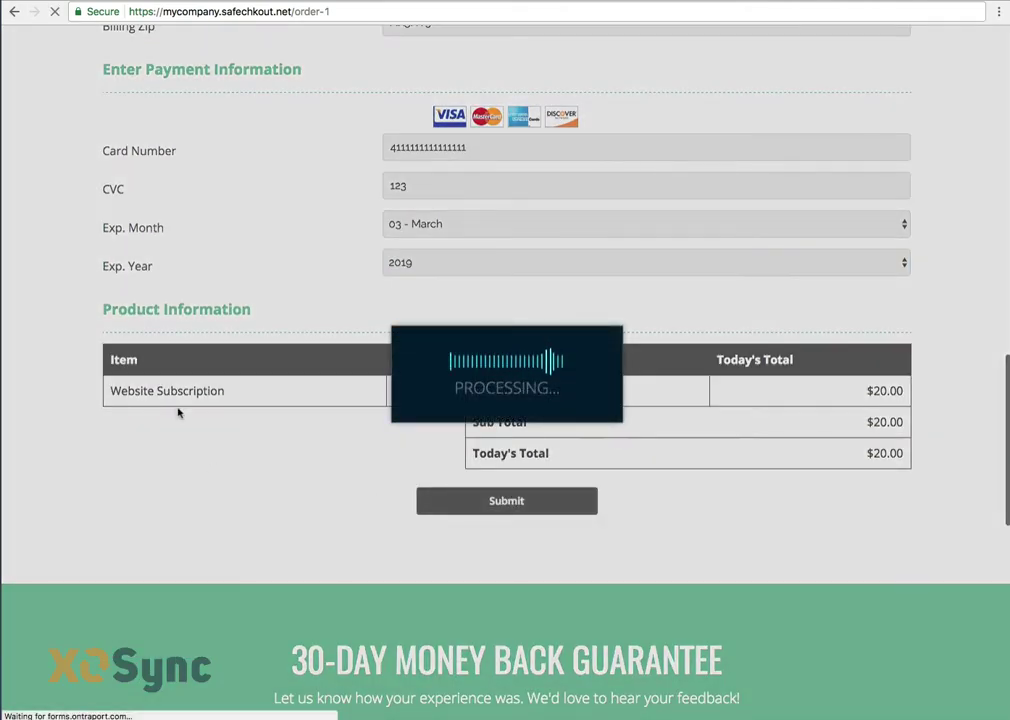
Check the filled-in EBook 1 order form for the Australian customer and submit the order
scroll(230, 405, up, 5)
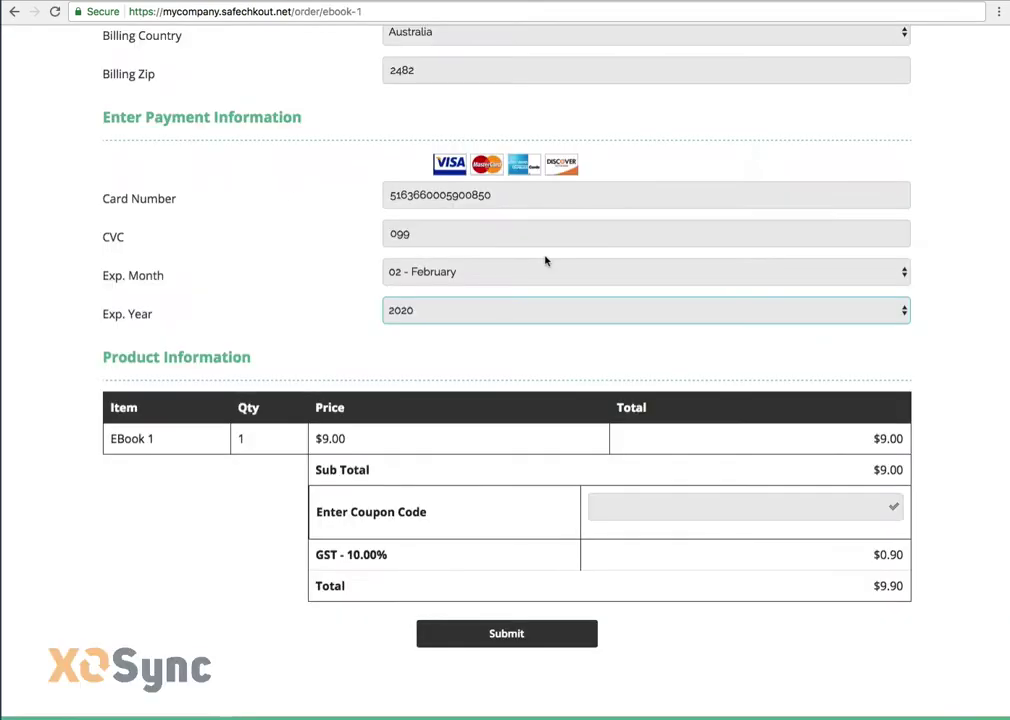
scroll(545, 261, down, 5)
scroll(545, 261, up, 10)
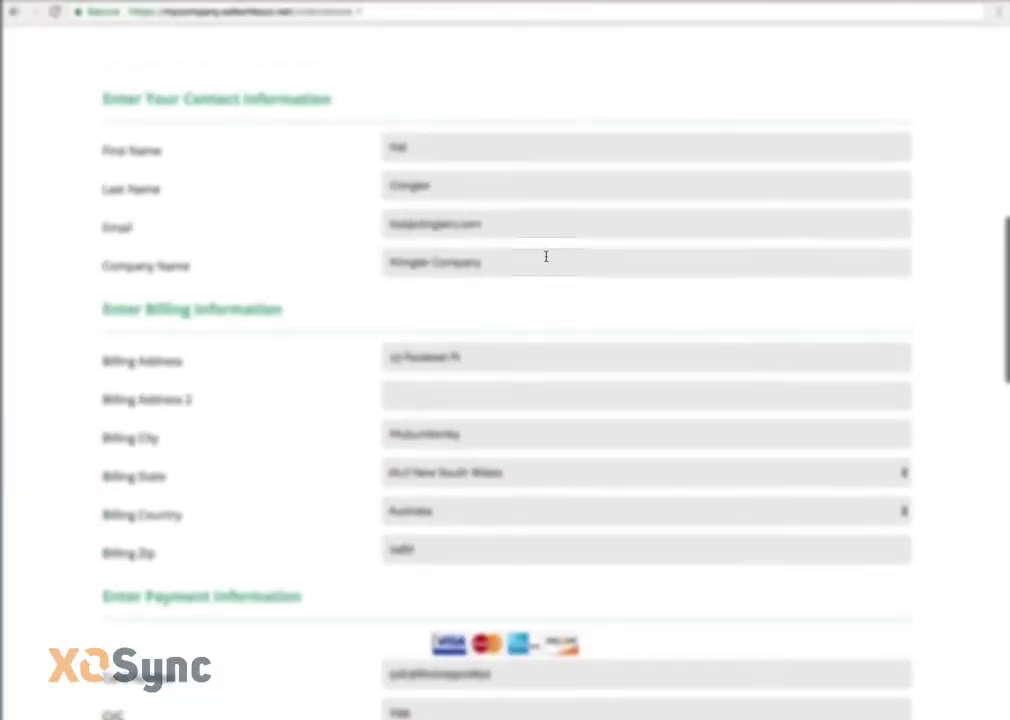
scroll(515, 280, down, 5)
scroll(500, 300, down, 3)
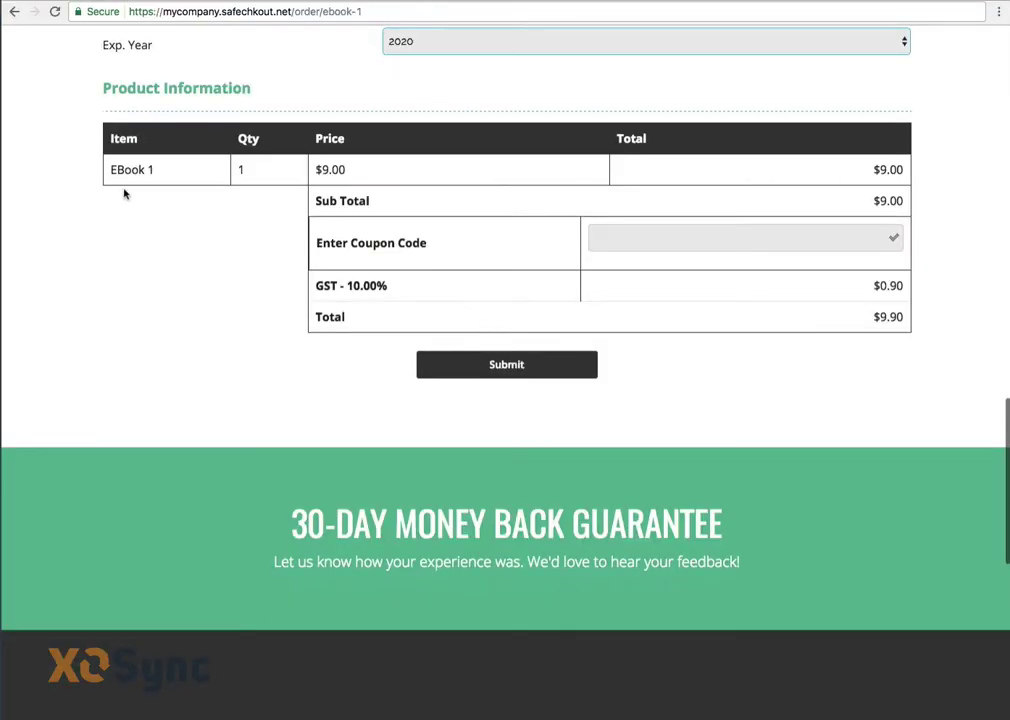
click(507, 365)
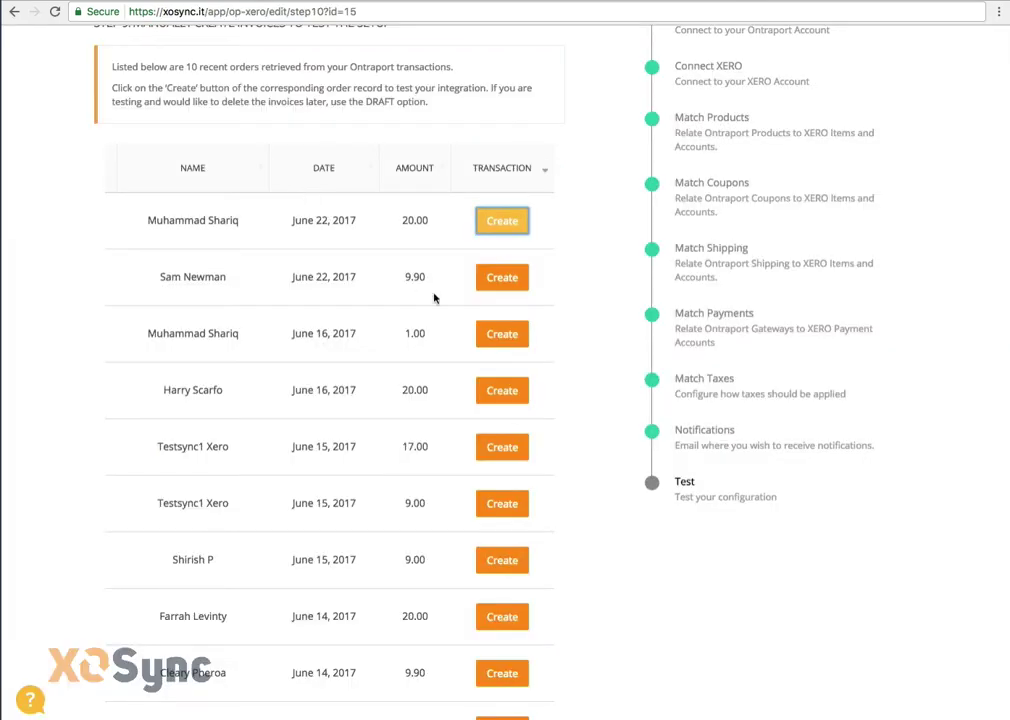
Refresh XOSync's recent orders by revisiting the Notifications and Test steps, and find the two new orders dated June 23, 2017
scroll(426, 300, down, 1)
scroll(426, 295, up, 1)
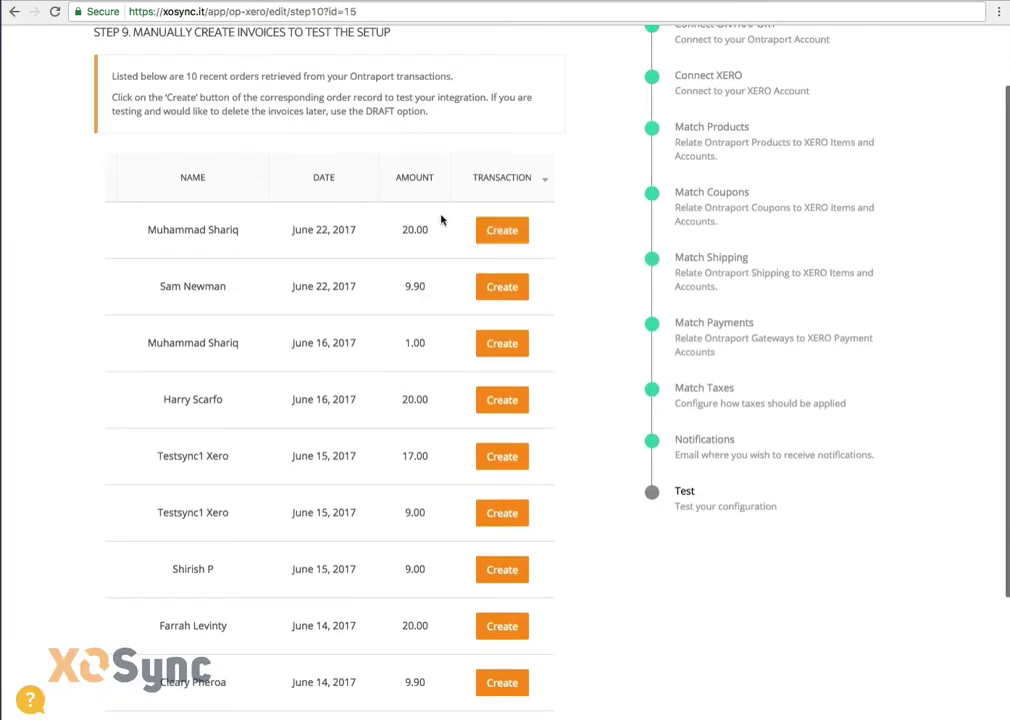
click(650, 441)
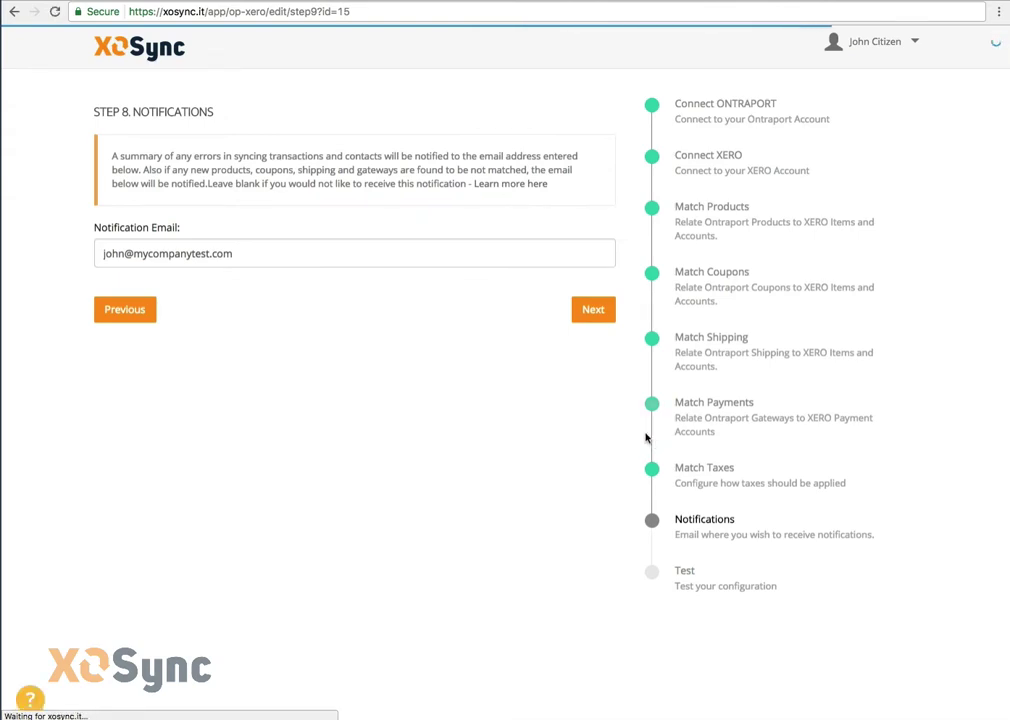
click(650, 571)
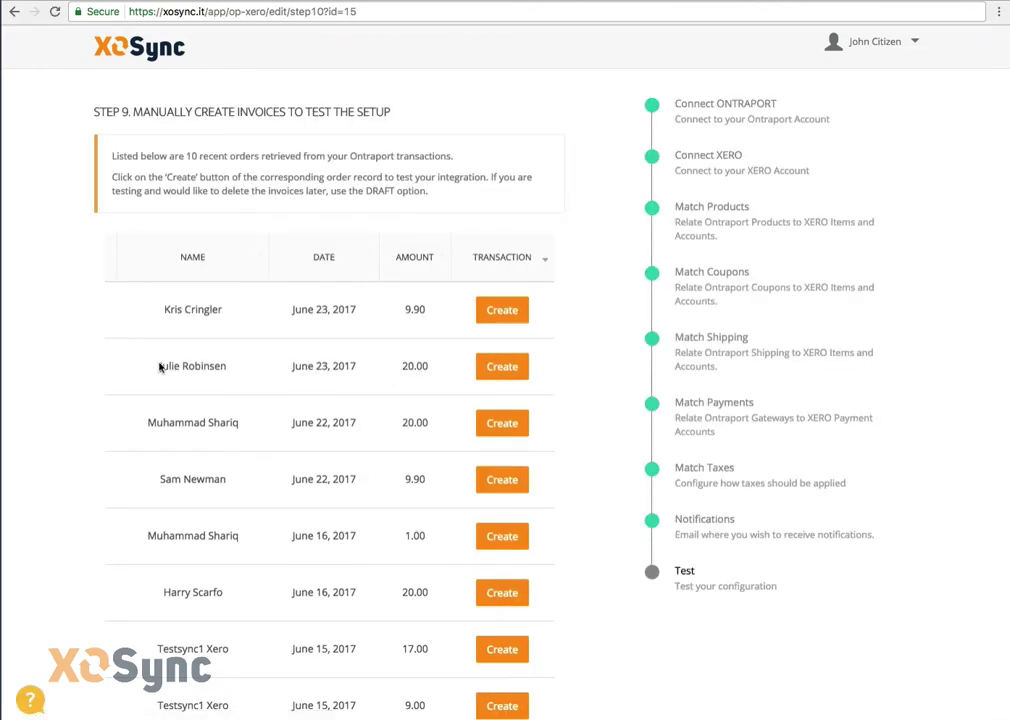
triple_click(170, 364)
drag(163, 309, 264, 340)
click(290, 314)
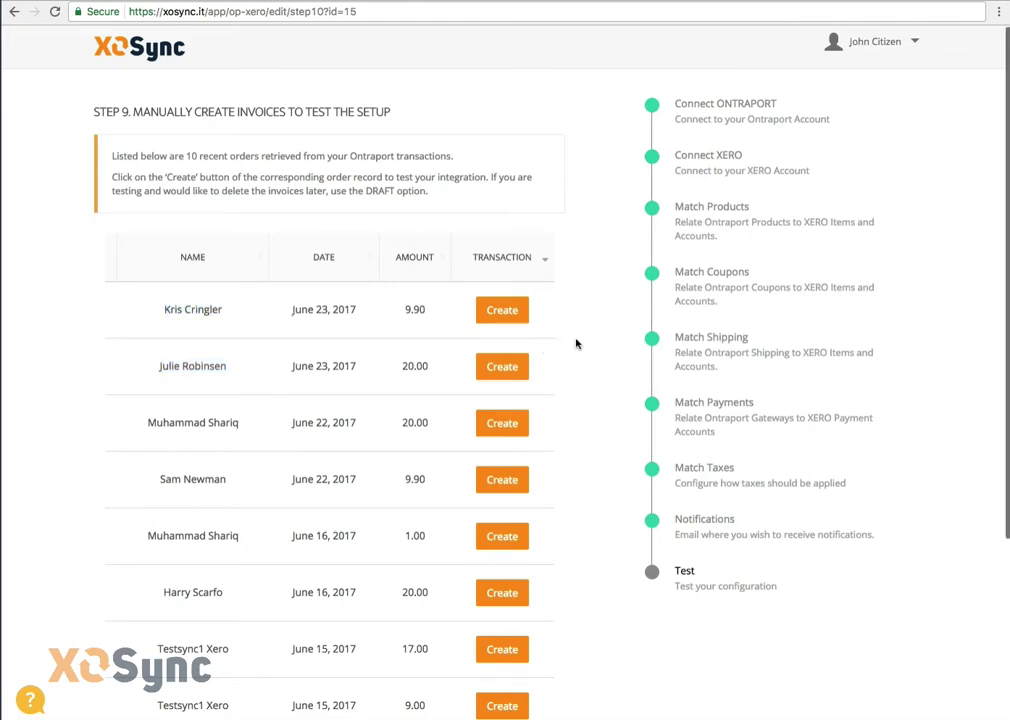
Create a draft invoice for the June 23, 2017 order of 9.90 and view it in Xero to check its details
click(500, 311)
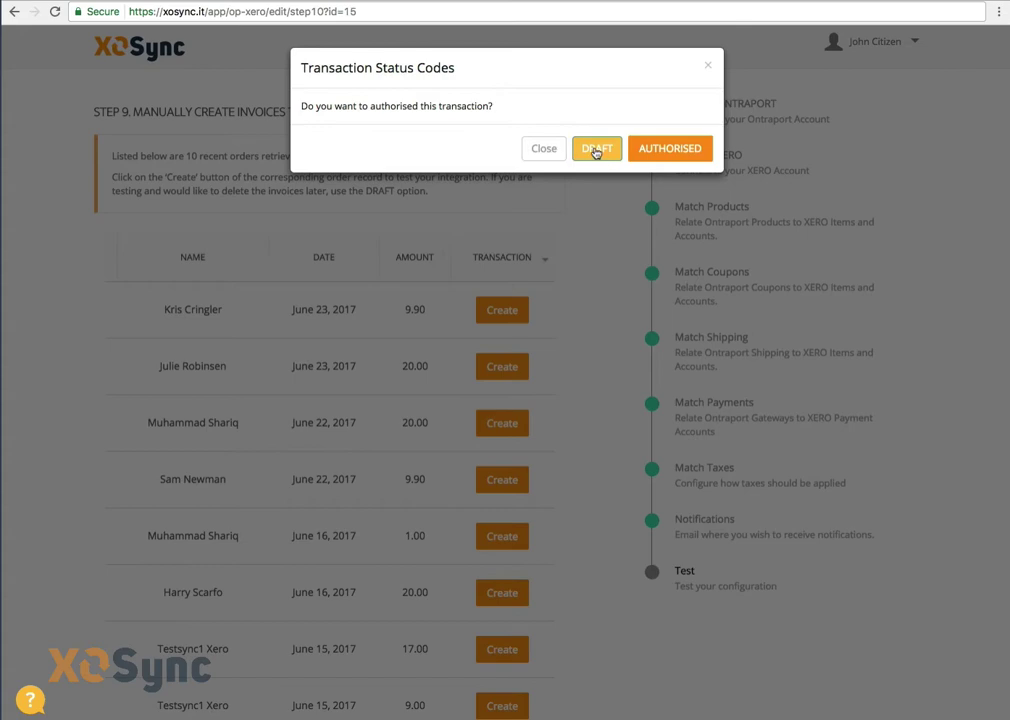
click(596, 150)
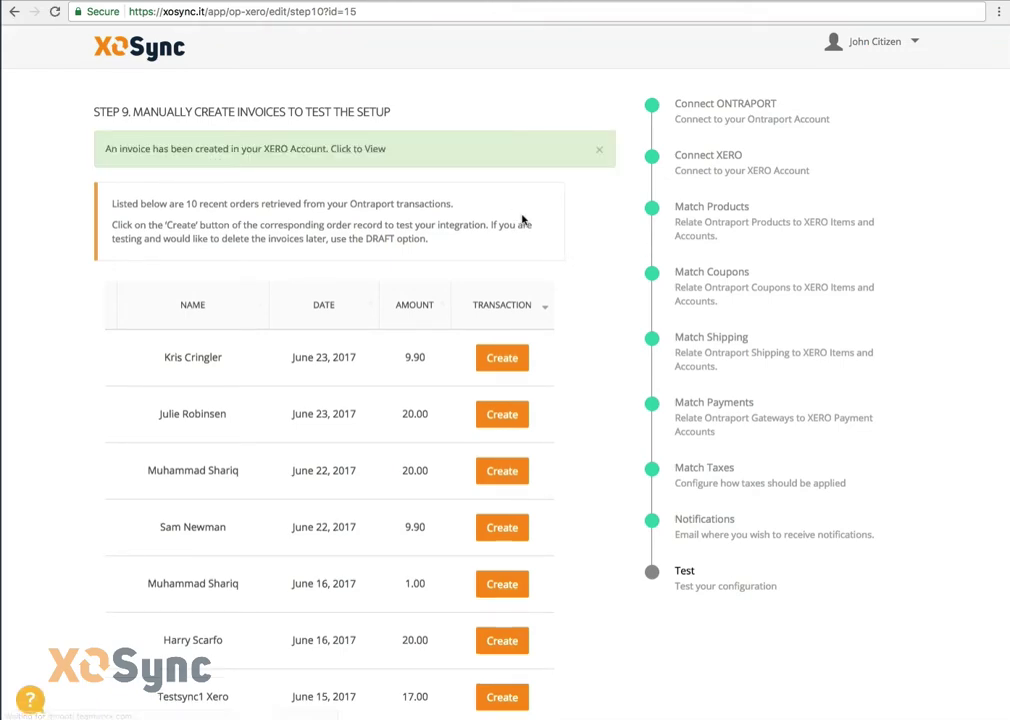
click(362, 152)
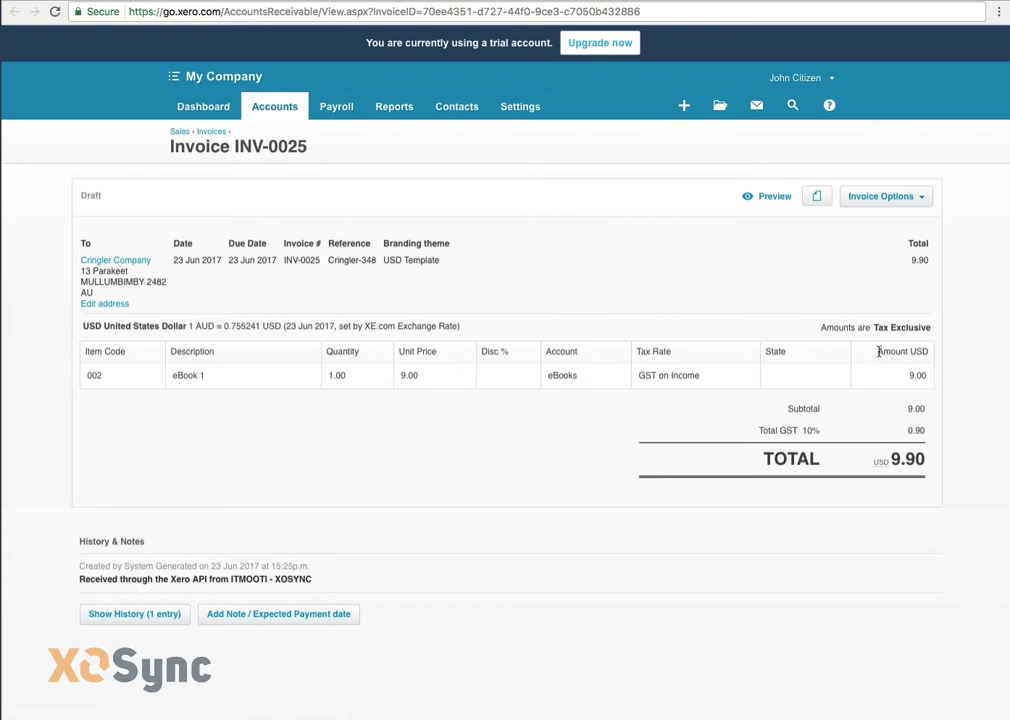
drag(878, 351, 912, 350)
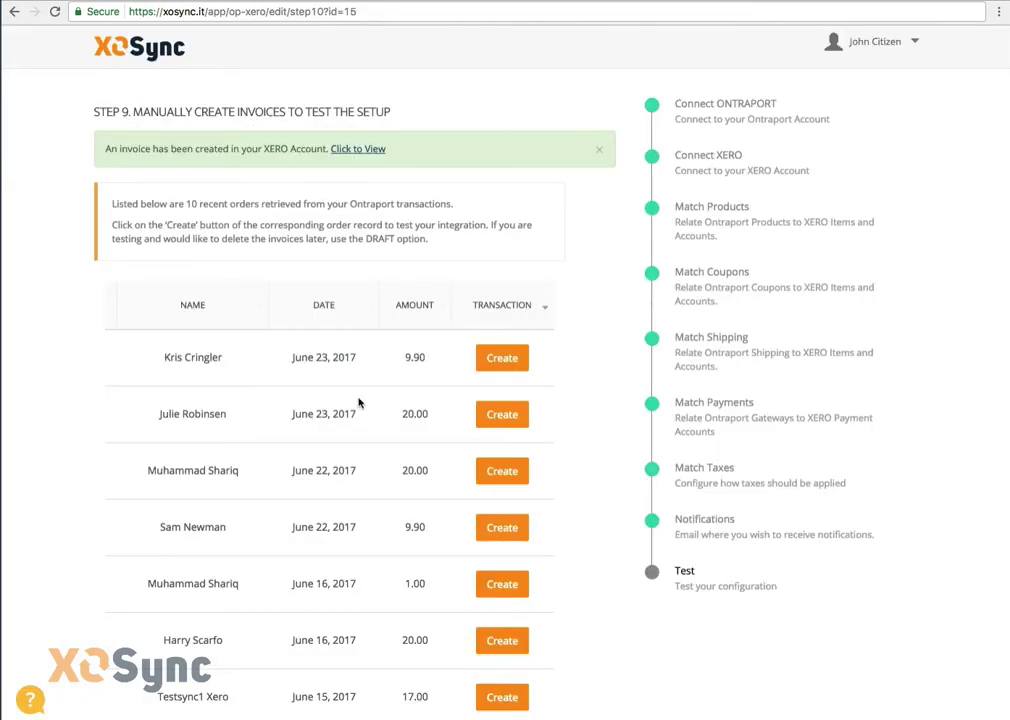
Back in XOSync, create a draft invoice for the June 23, 2017 order of 20.00 and open it in Xero
scroll(179, 420, down, 1)
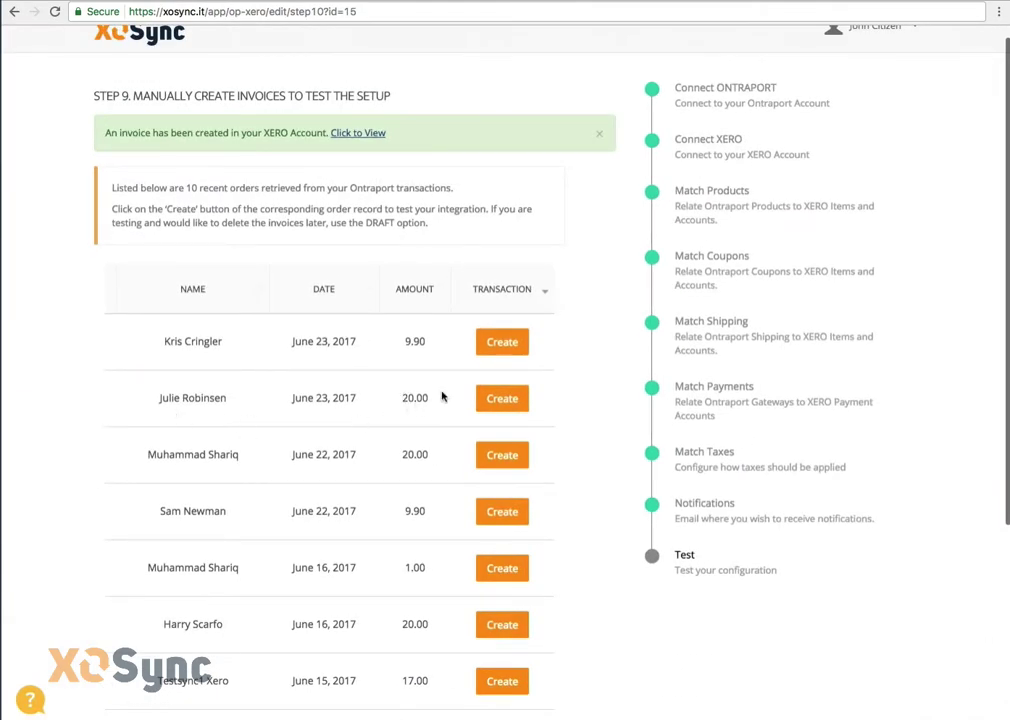
click(502, 398)
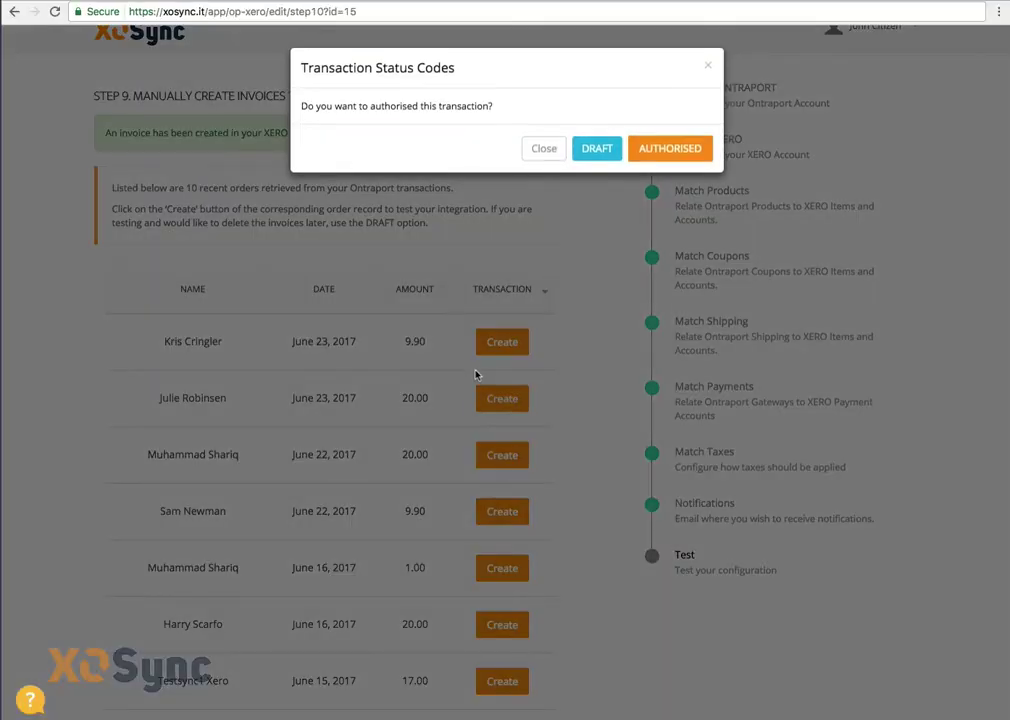
click(595, 150)
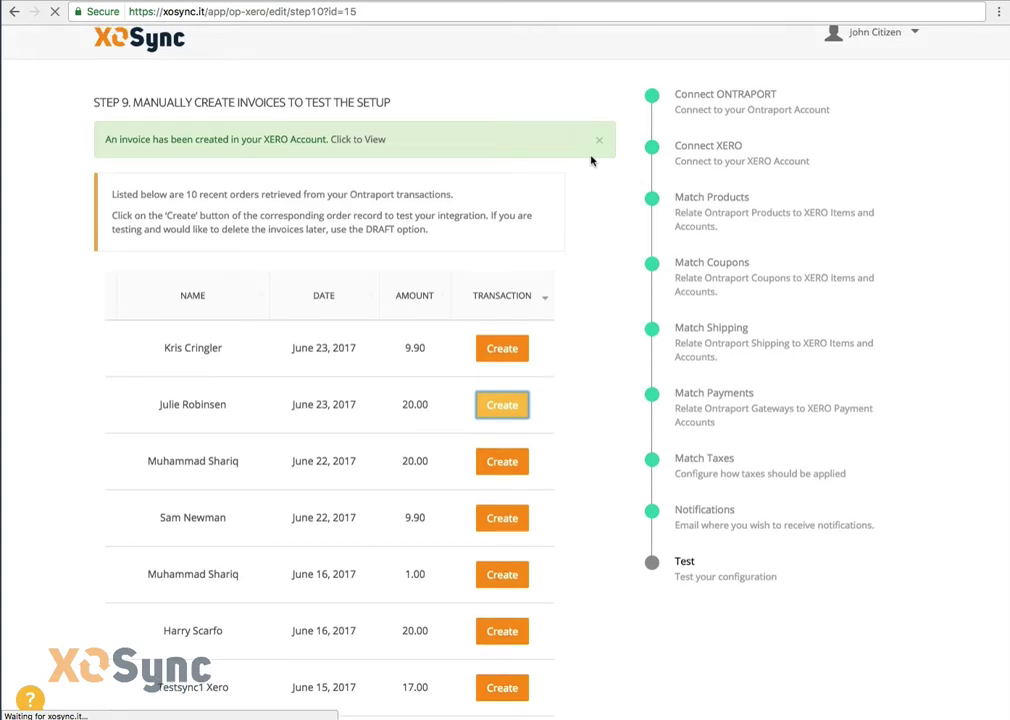
click(348, 153)
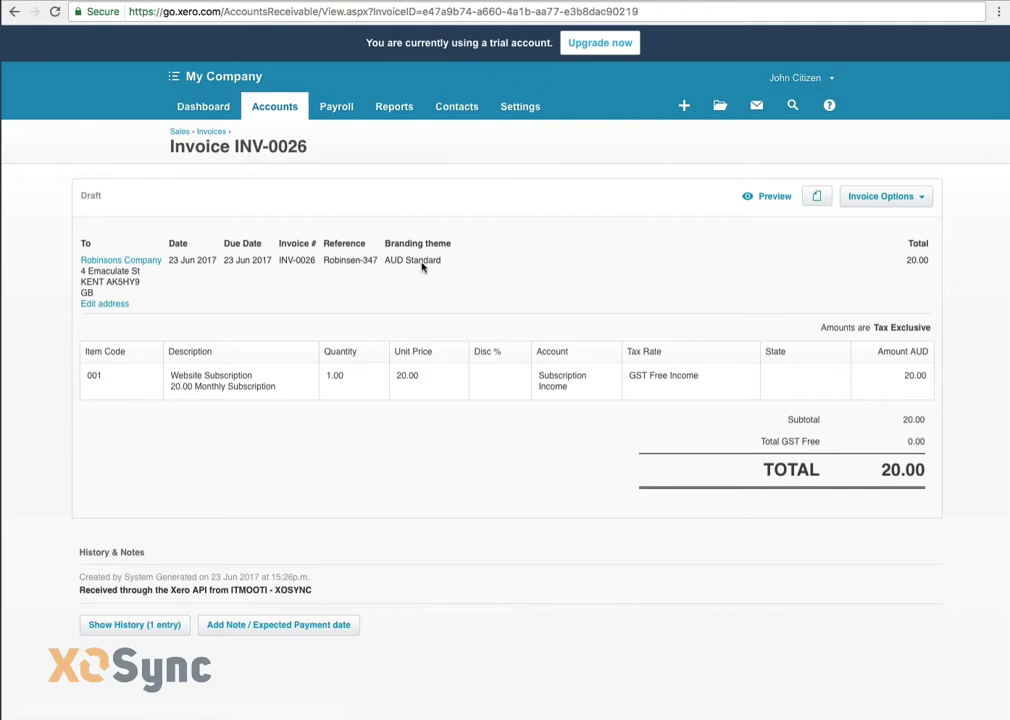
Check the draft Website Subscription invoice's customer details, branding theme and tax rate
drag(422, 261, 70, 235)
click(502, 273)
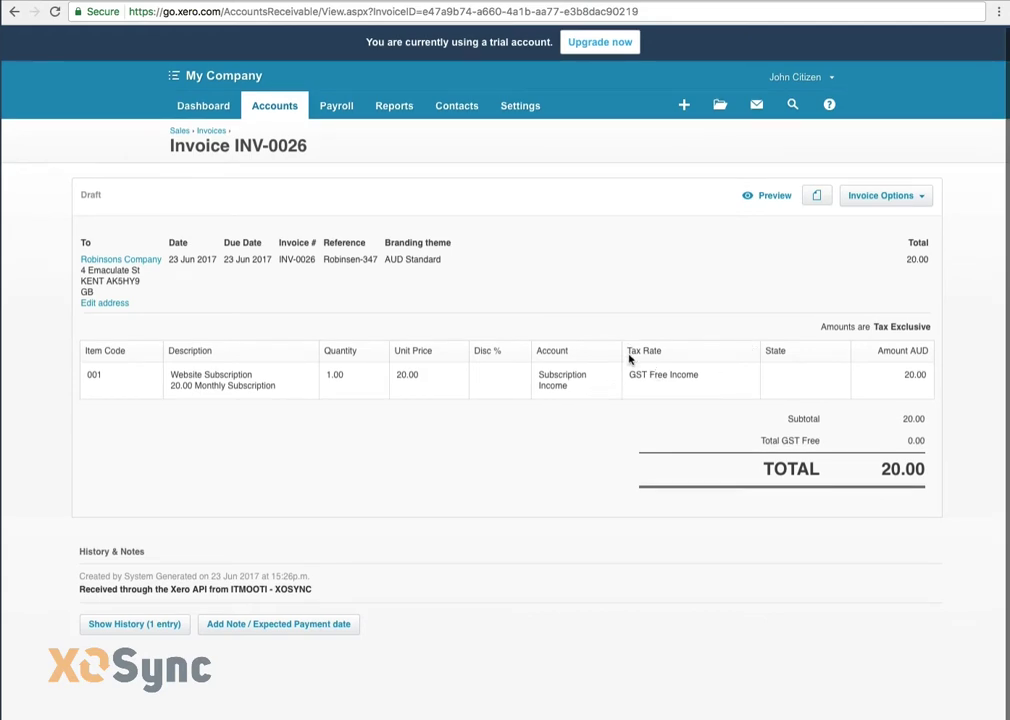
mouse_move(627, 351)
mouse_down()
mouse_move(661, 350)
mouse_move(611, 363)
mouse_move(632, 374)
mouse_up()
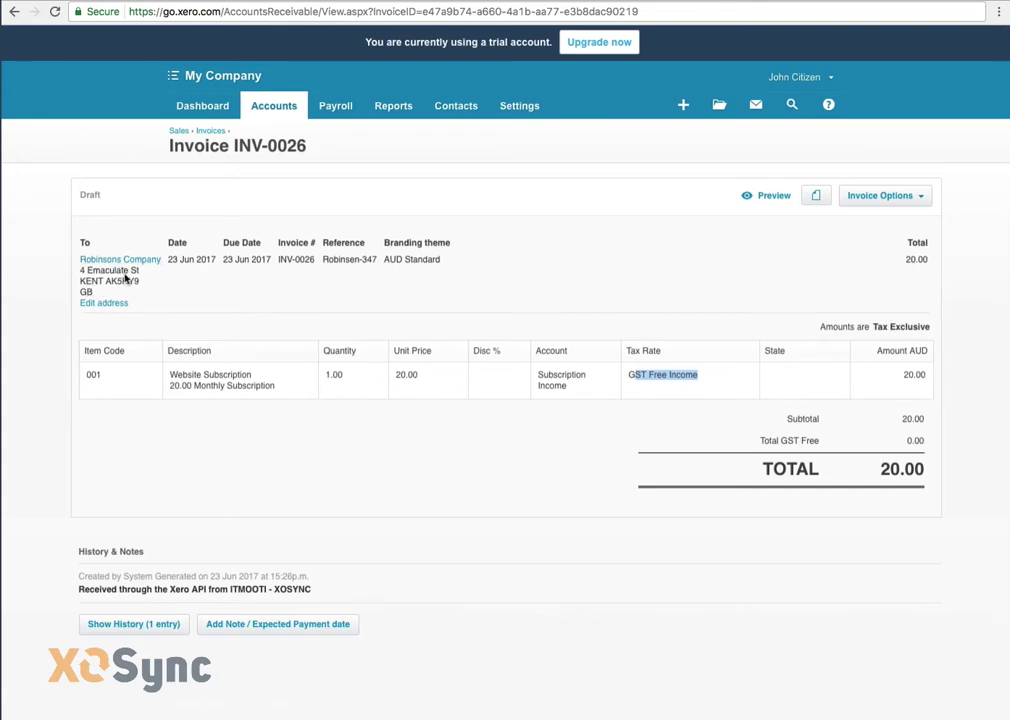
click(624, 374)
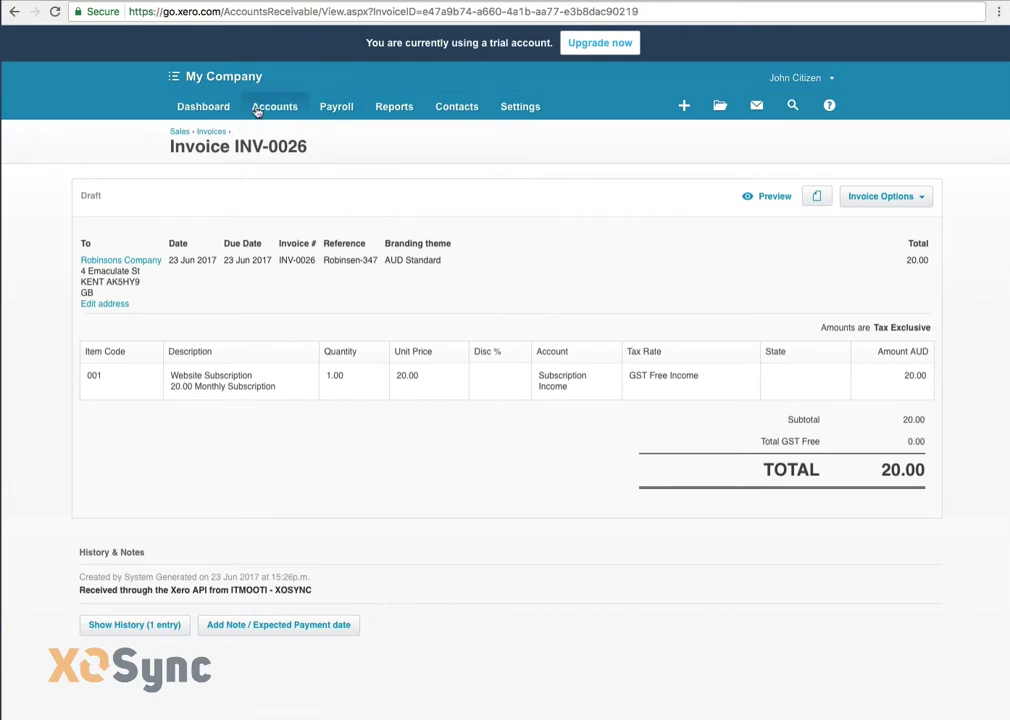
Delete both draft test invoices, INV-0026 and INV-0025, from the Xero invoices list
click(220, 131)
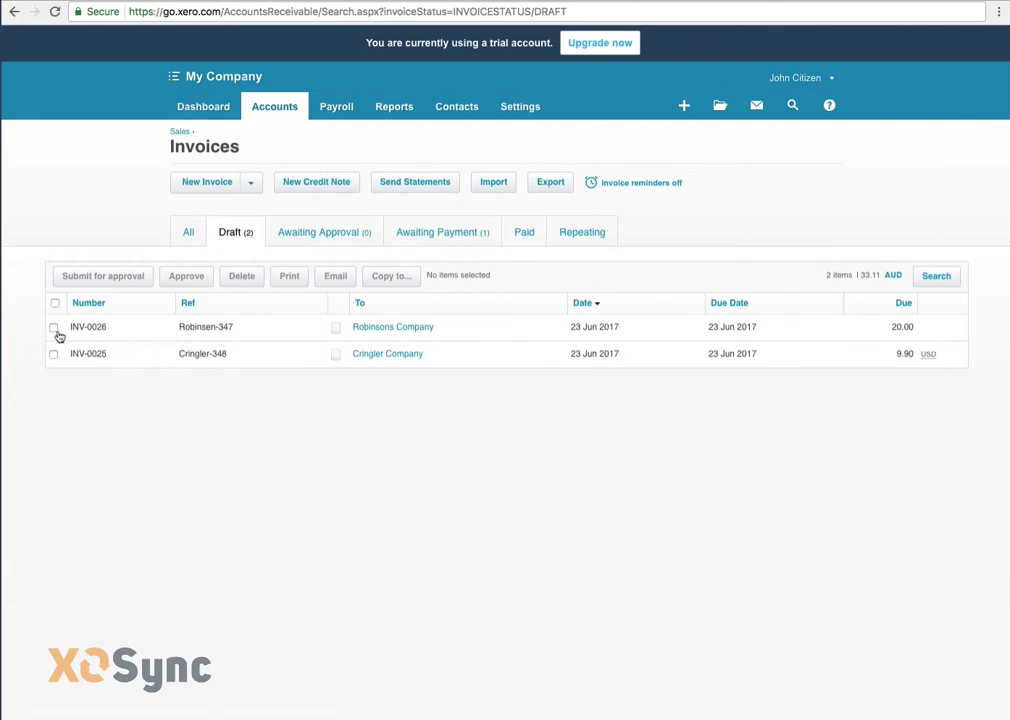
click(54, 328)
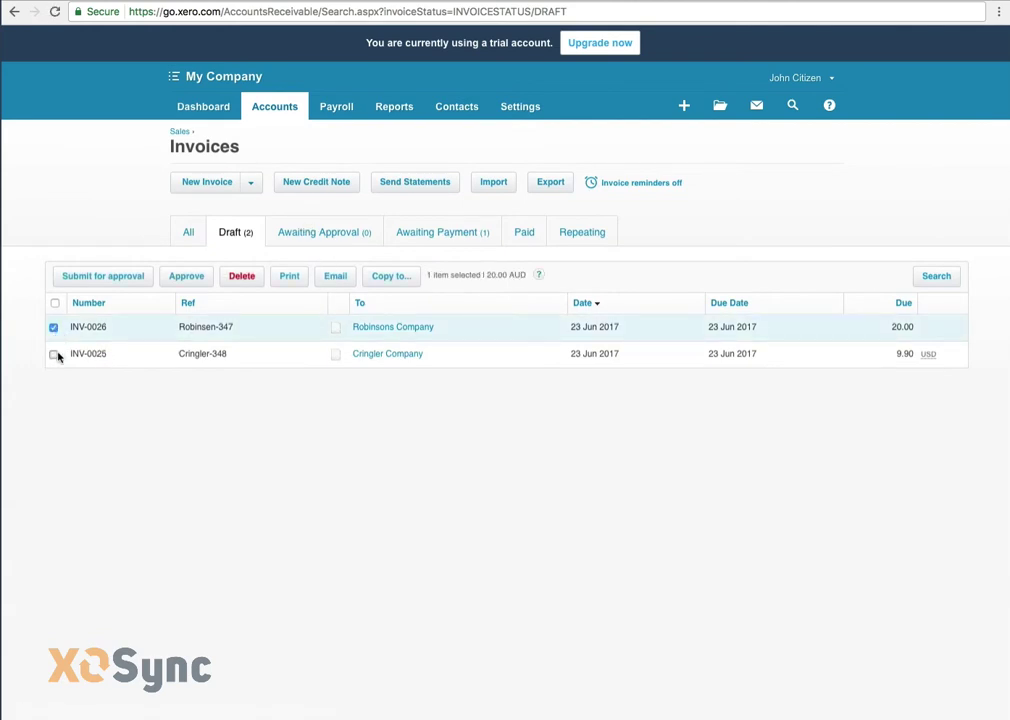
click(53, 354)
click(238, 280)
click(572, 403)
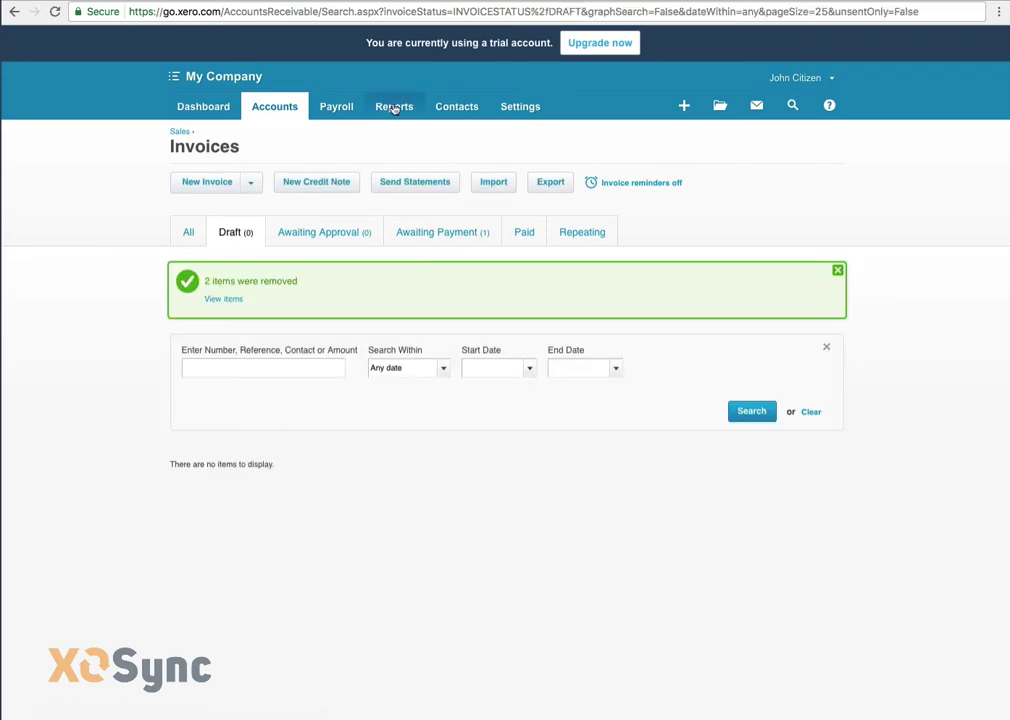
Return to XOSync and create an authorised invoice for the June 23, 2017 order of 20.00
click(220, 1)
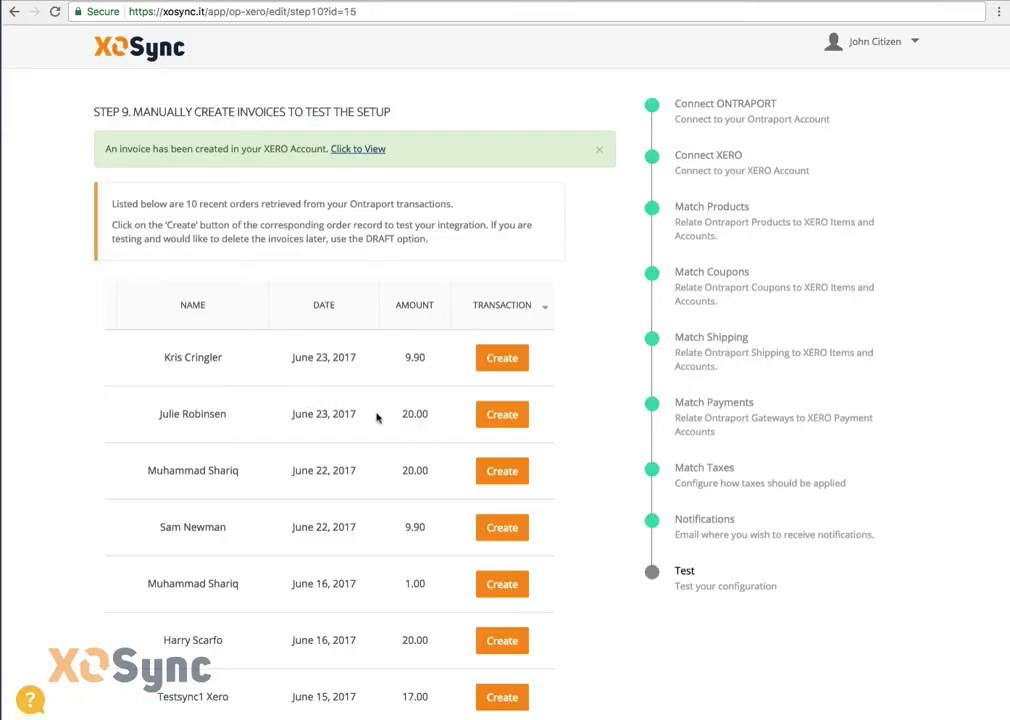
click(503, 415)
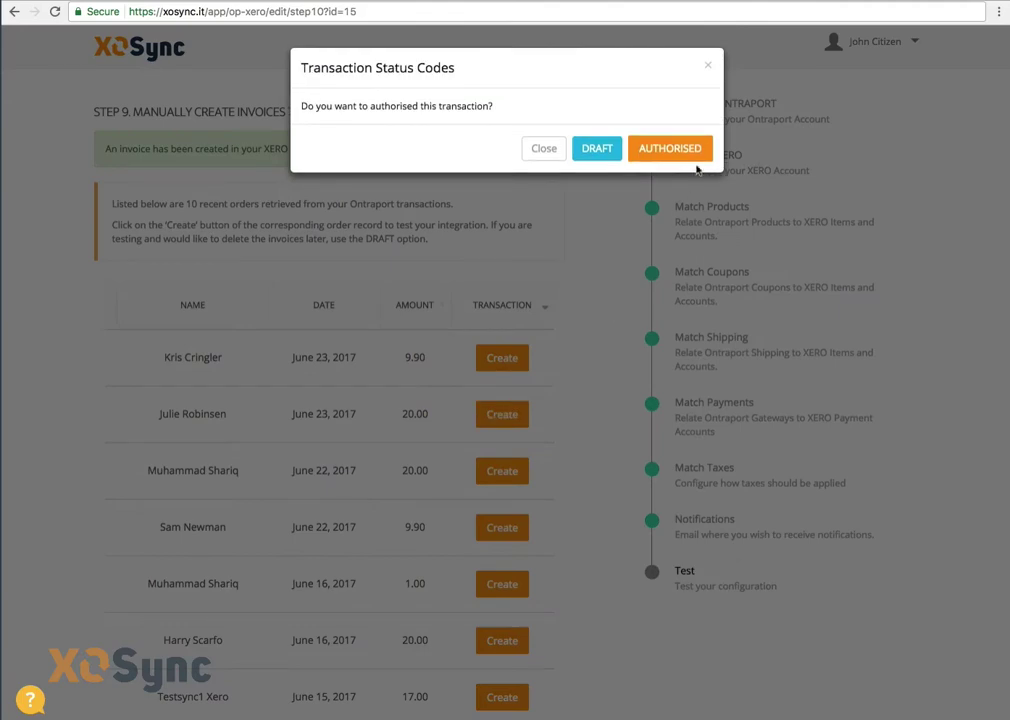
click(692, 157)
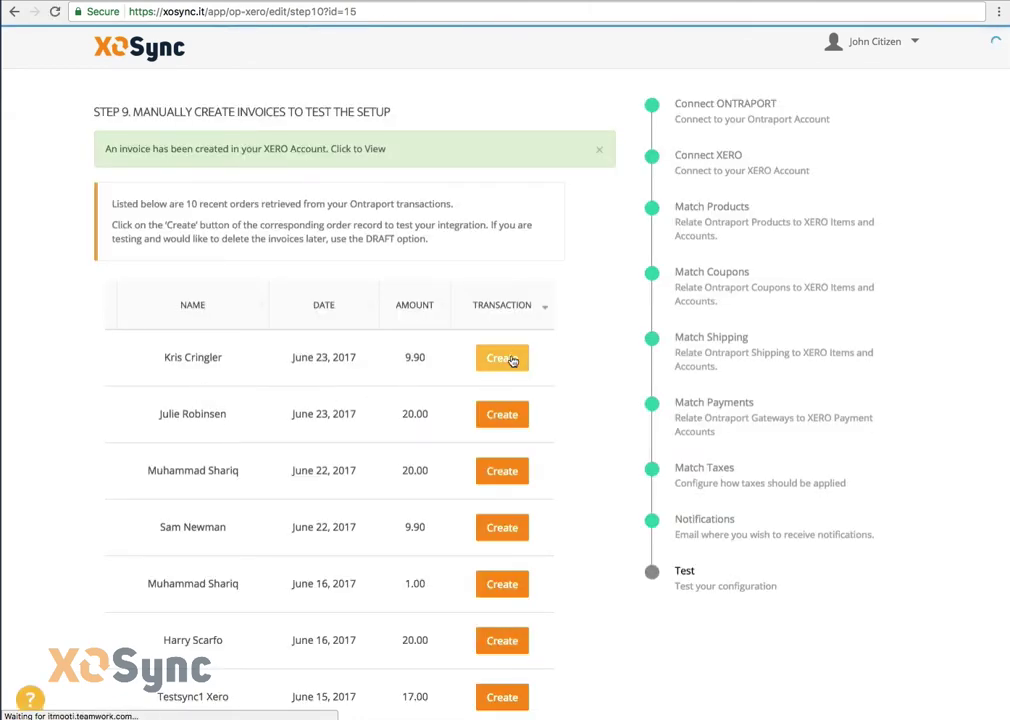
click(395, 152)
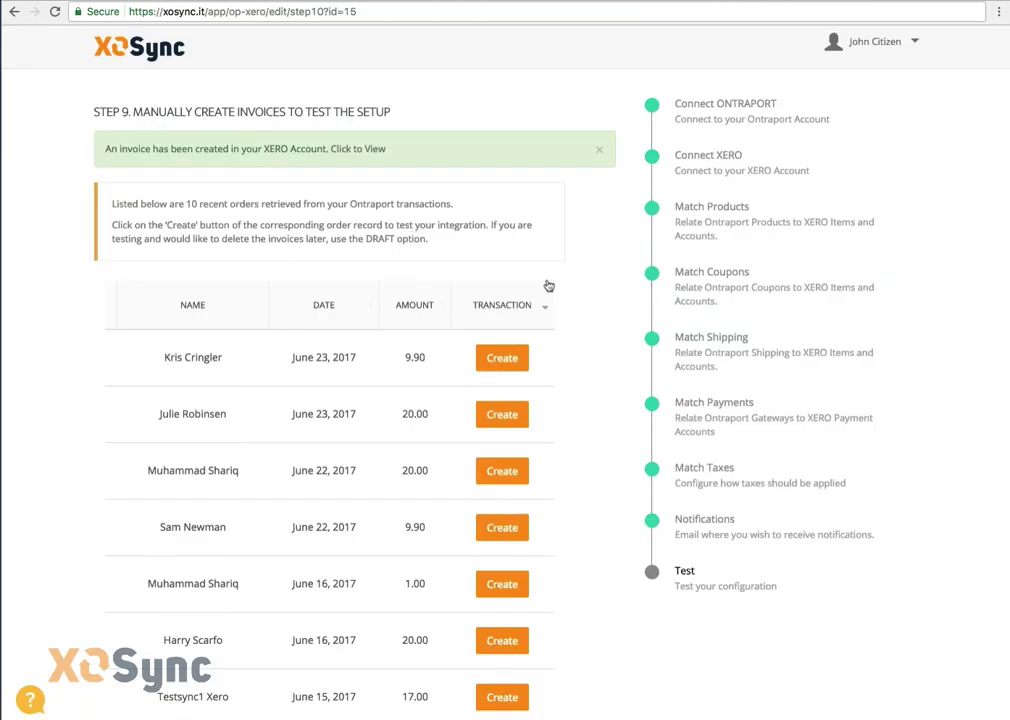
Return to the XOSync integration overview and try to turn on Transaction Sync
click(102, 46)
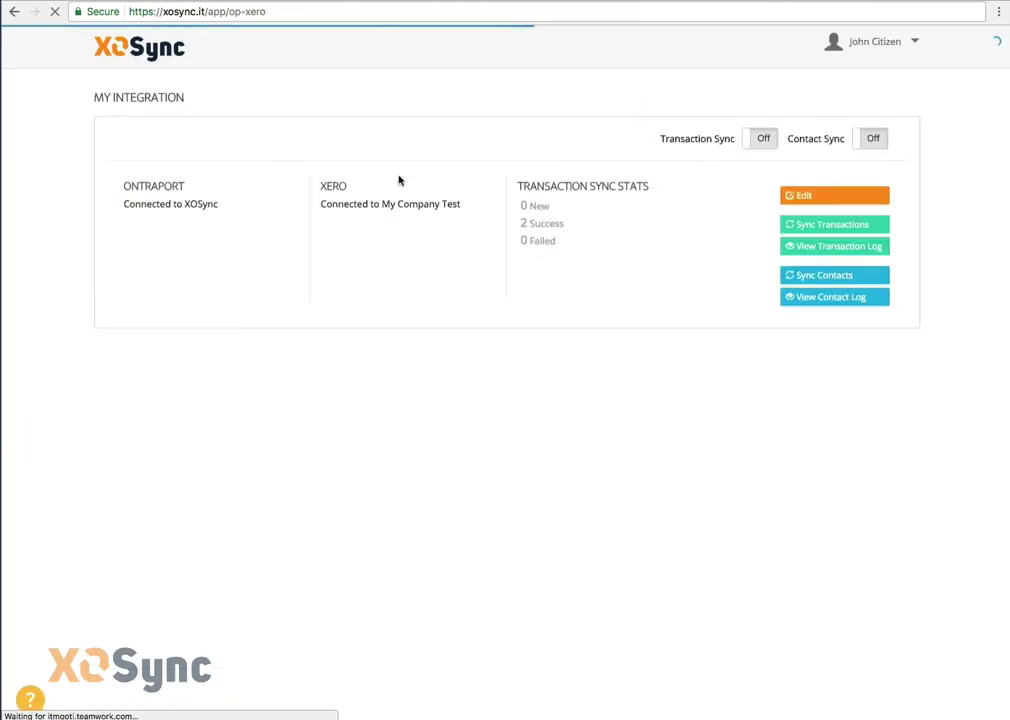
click(760, 139)
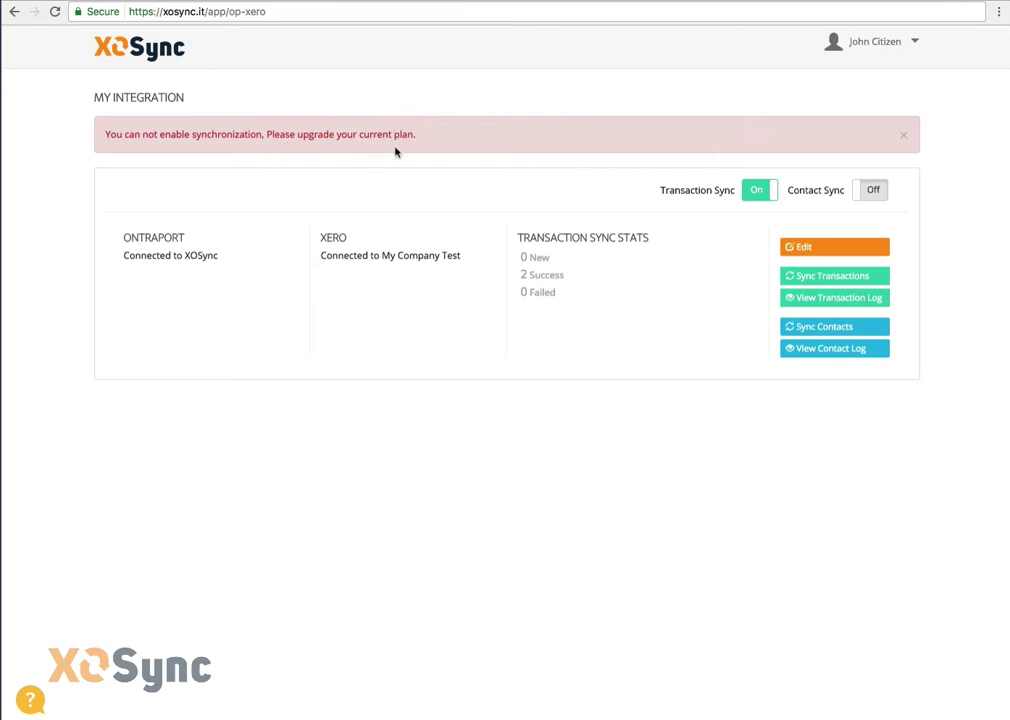
Open the subscription upgrade form from the account's subscription page and review its billing fields, subscription summary and card payment section
click(877, 41)
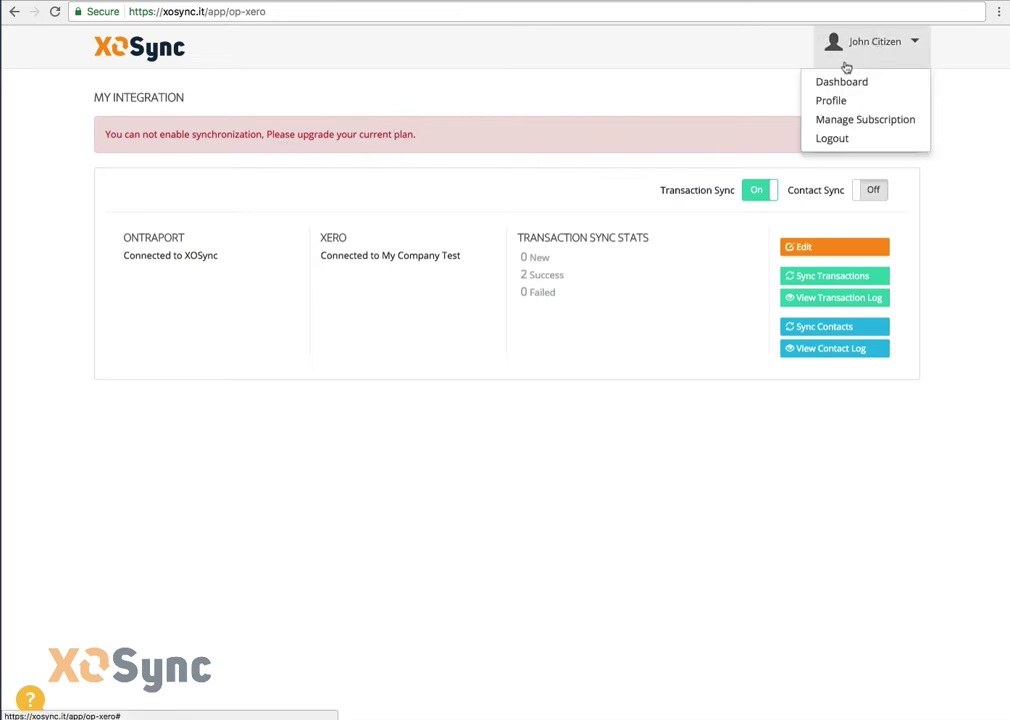
click(845, 120)
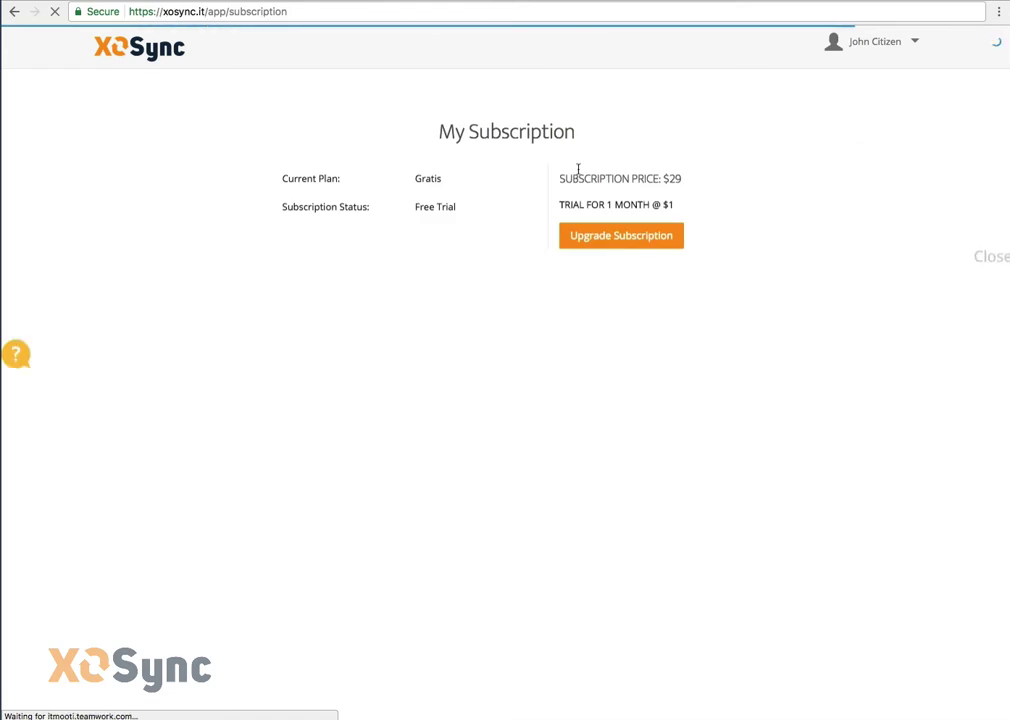
click(604, 236)
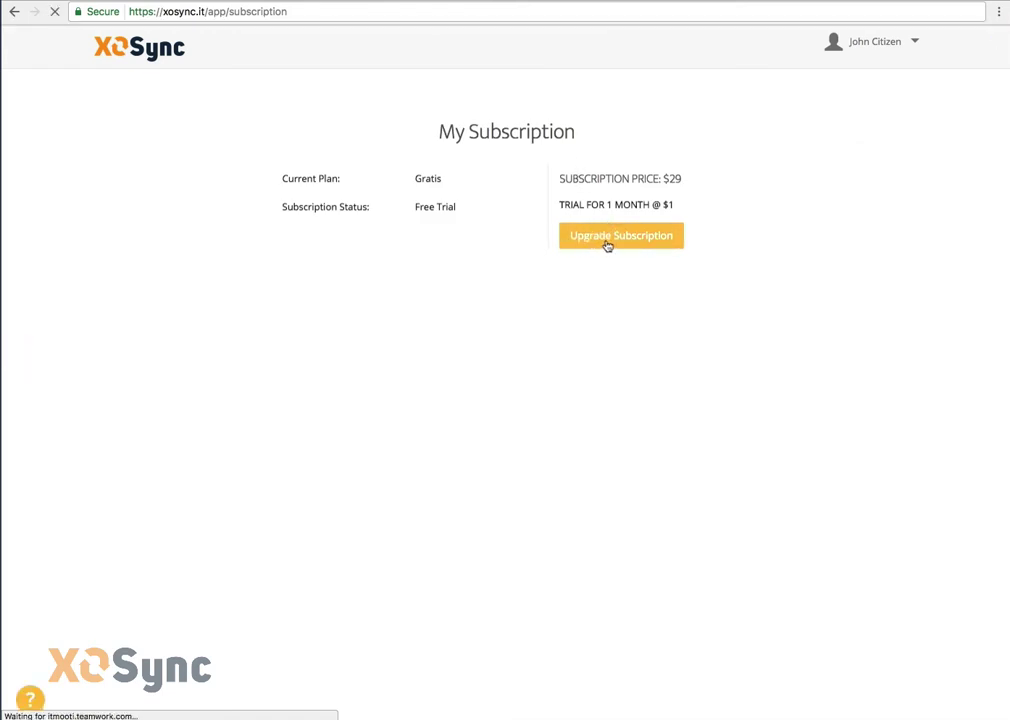
scroll(425, 371, down, 3)
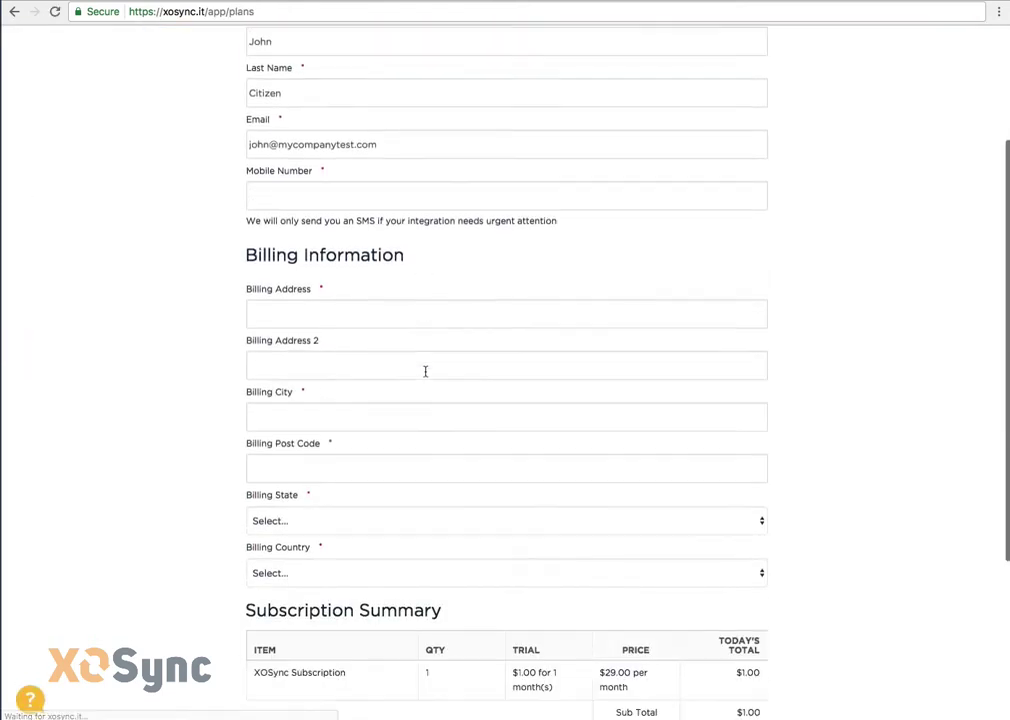
scroll(425, 371, down, 5)
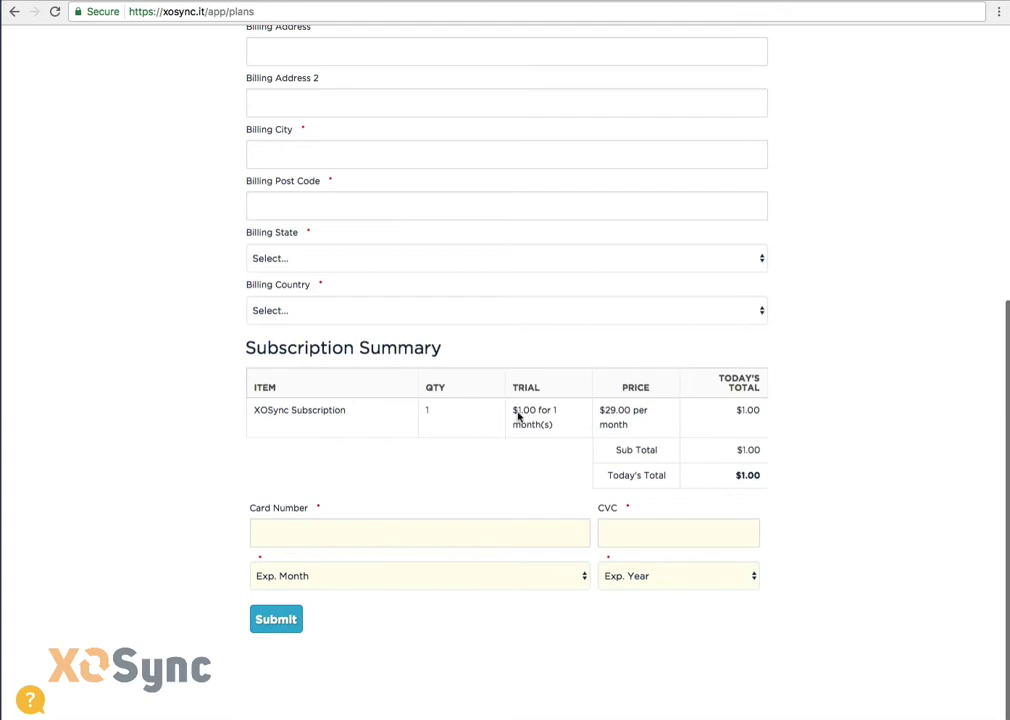
scroll(514, 420, up, 10)
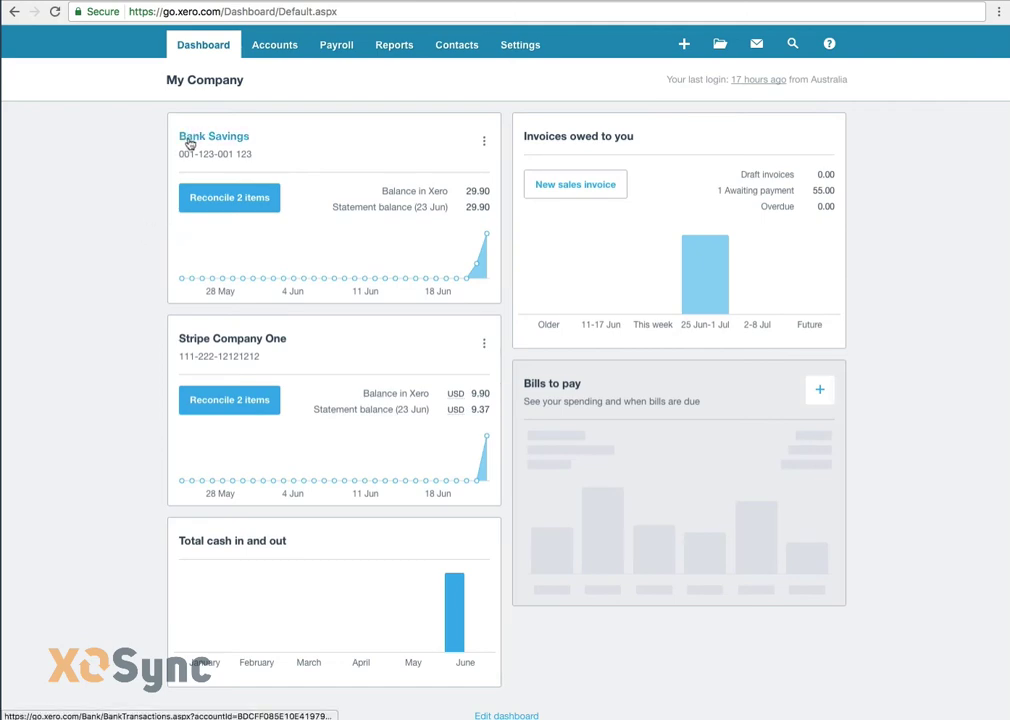
Switch to Xero and reconcile the matched 9.90 and 20.00 statement lines of the Bank Savings account
click(226, 198)
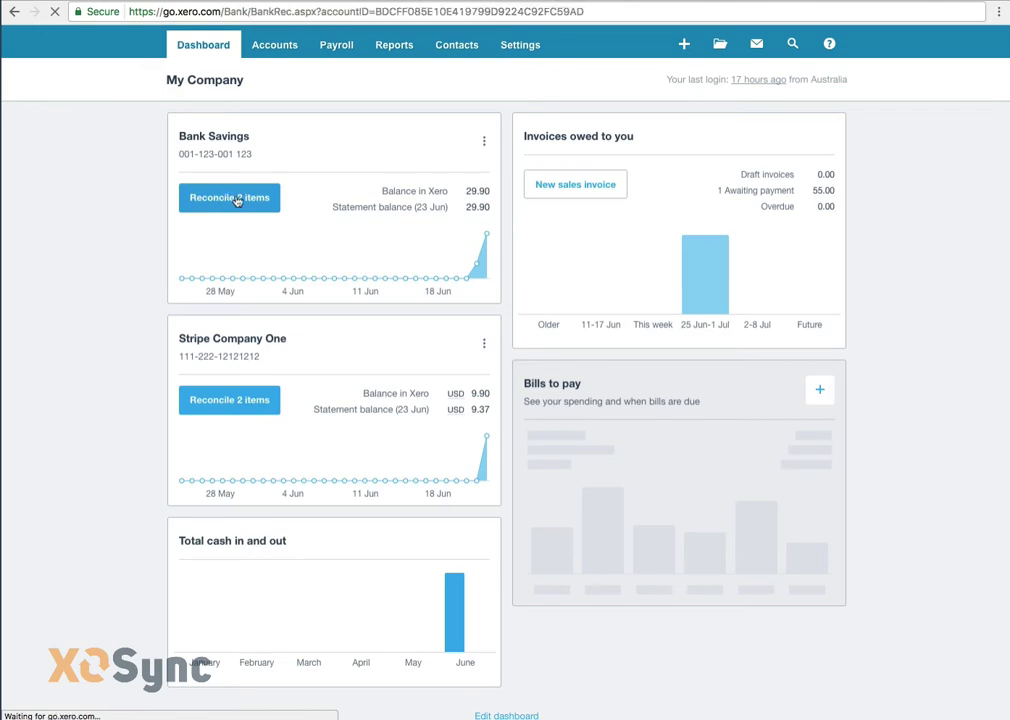
scroll(509, 502, down, 1)
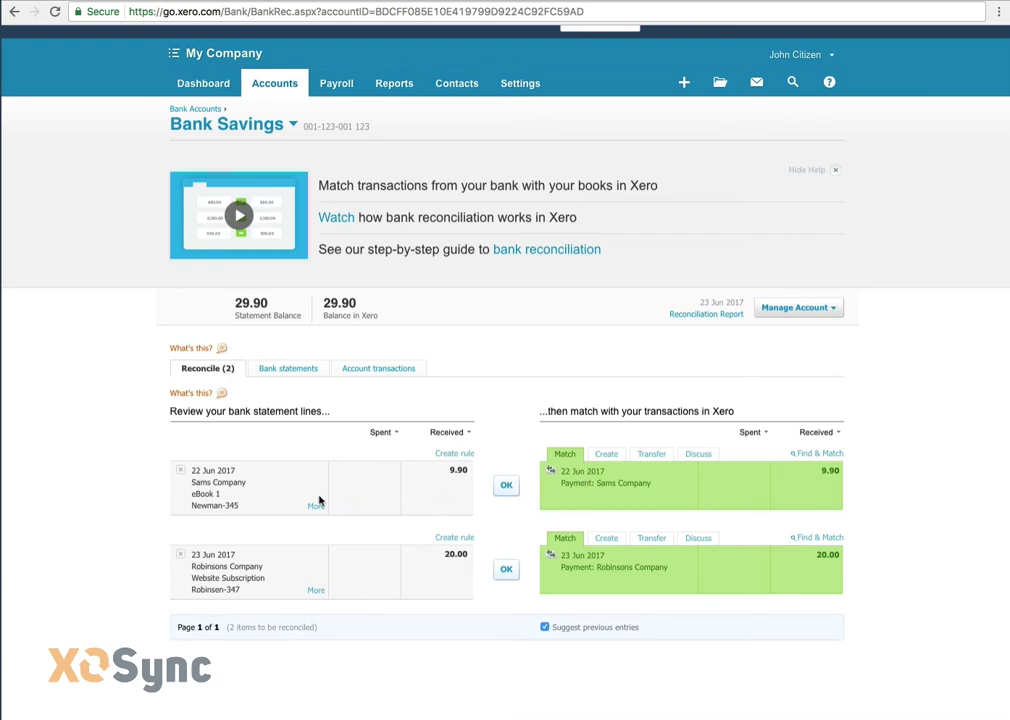
drag(217, 470, 212, 483)
click(506, 485)
click(507, 510)
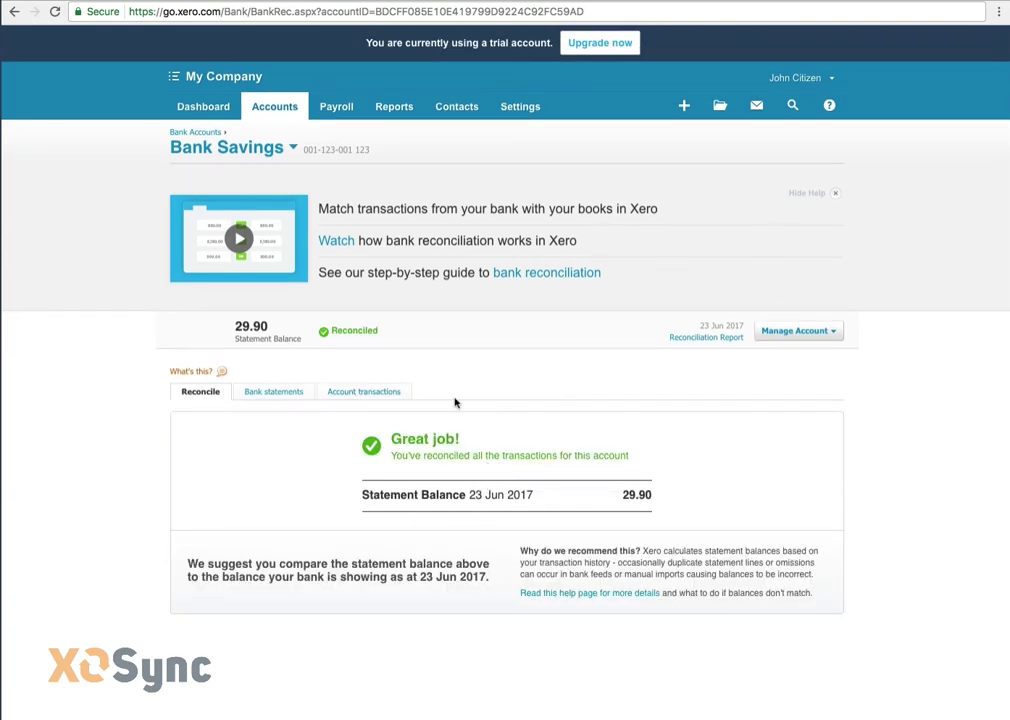
Open the Stripe Company One account for reconciliation and examine its imported bank statement lines for the eBook payment and Stripe fee
click(221, 107)
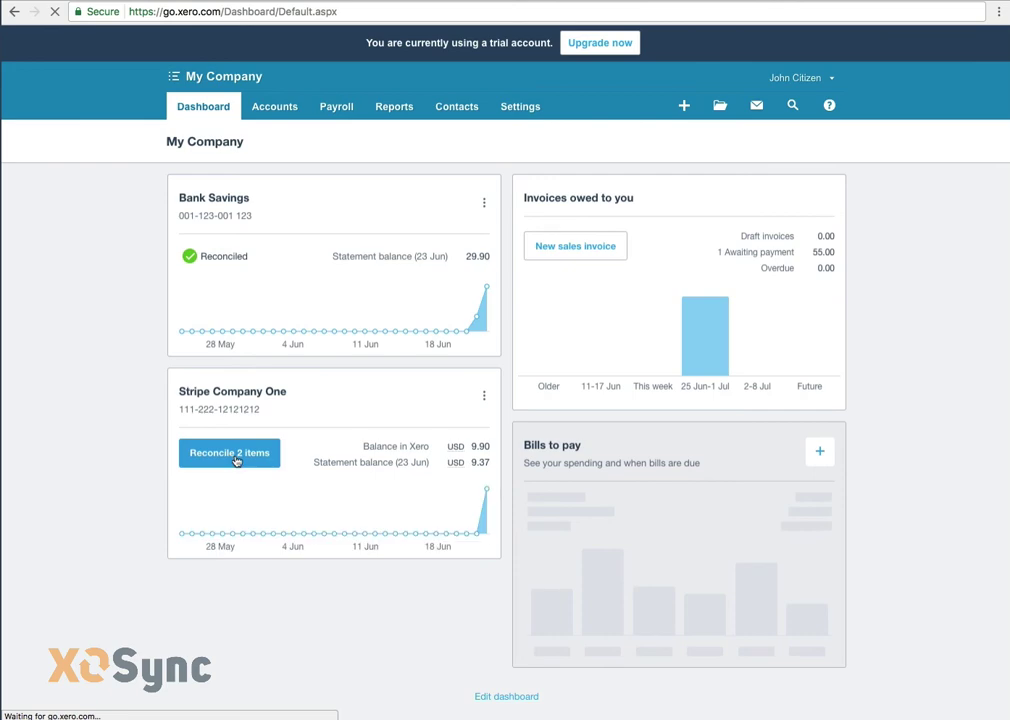
click(238, 460)
scroll(185, 455, down, 1)
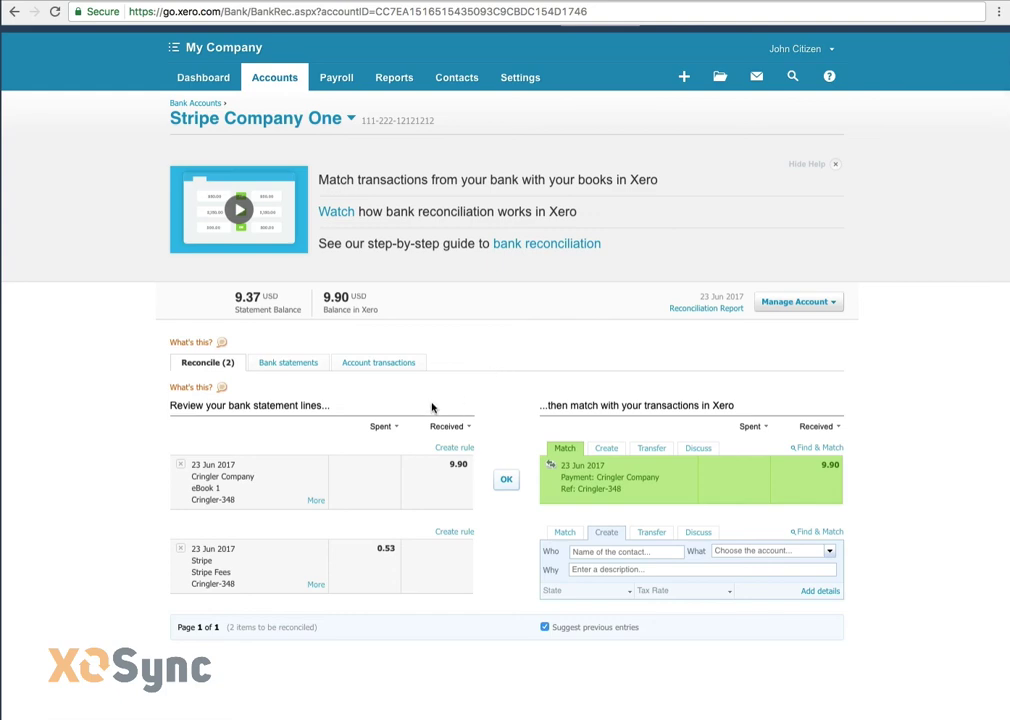
click(300, 364)
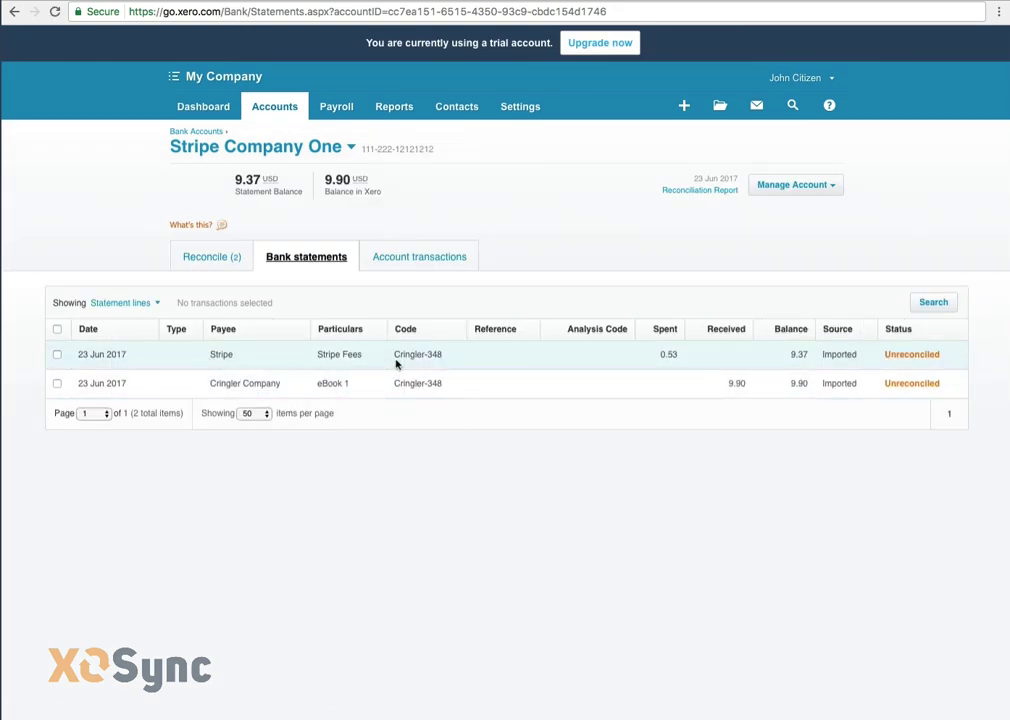
double_click(730, 385)
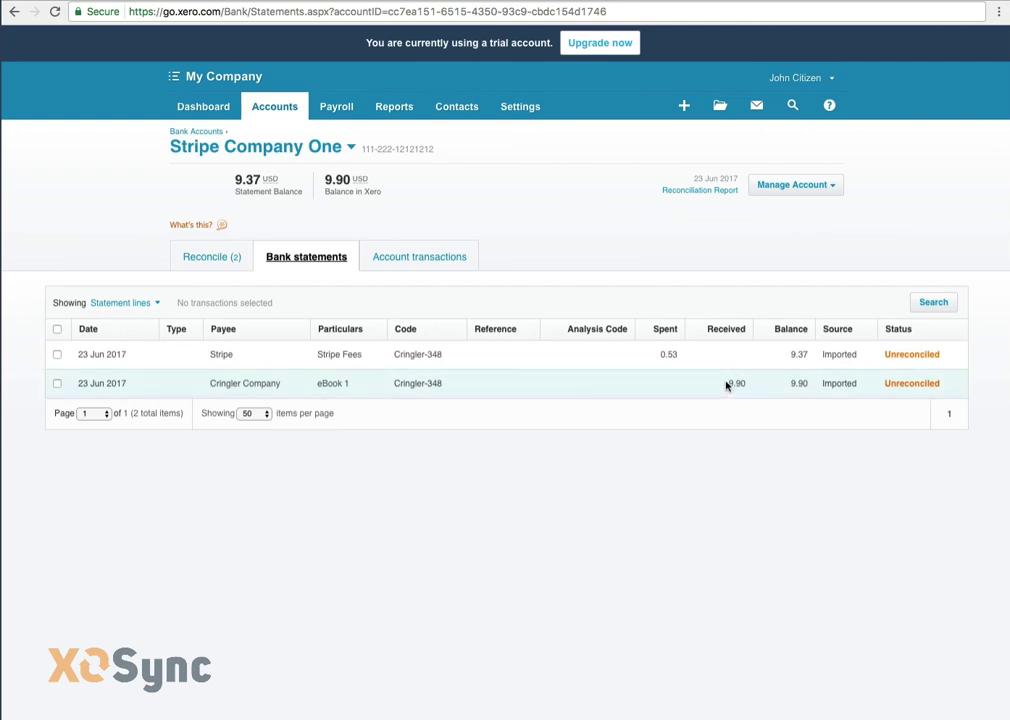
click(664, 357)
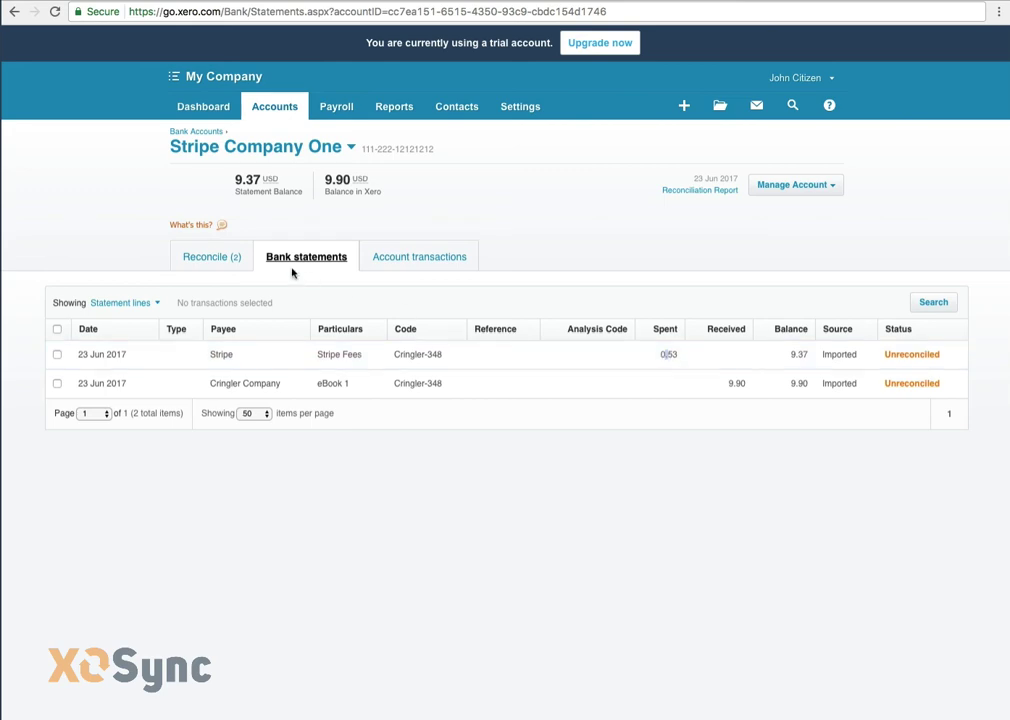
Reconcile the 9.90 eBook 1 statement line with its matched payment in the Stripe Company One account
click(225, 260)
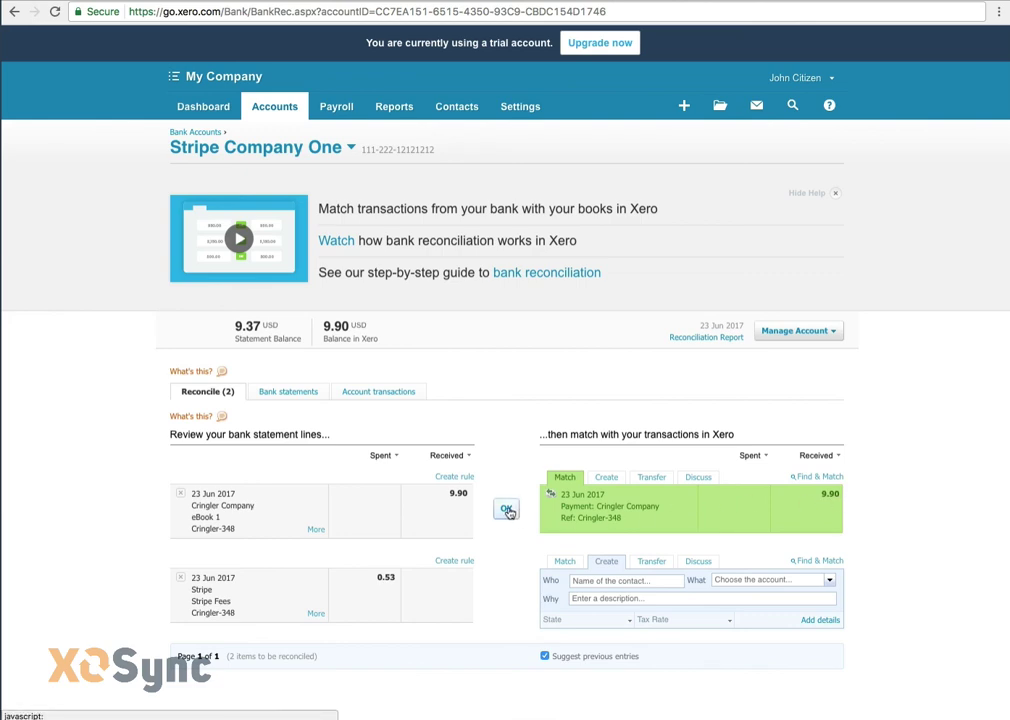
click(507, 511)
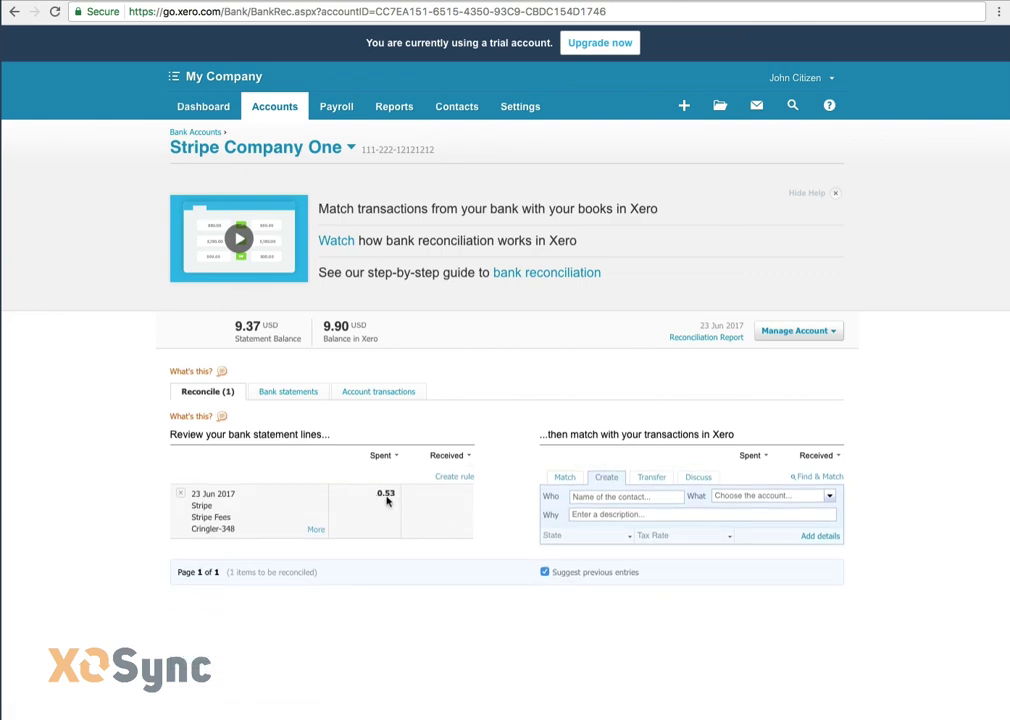